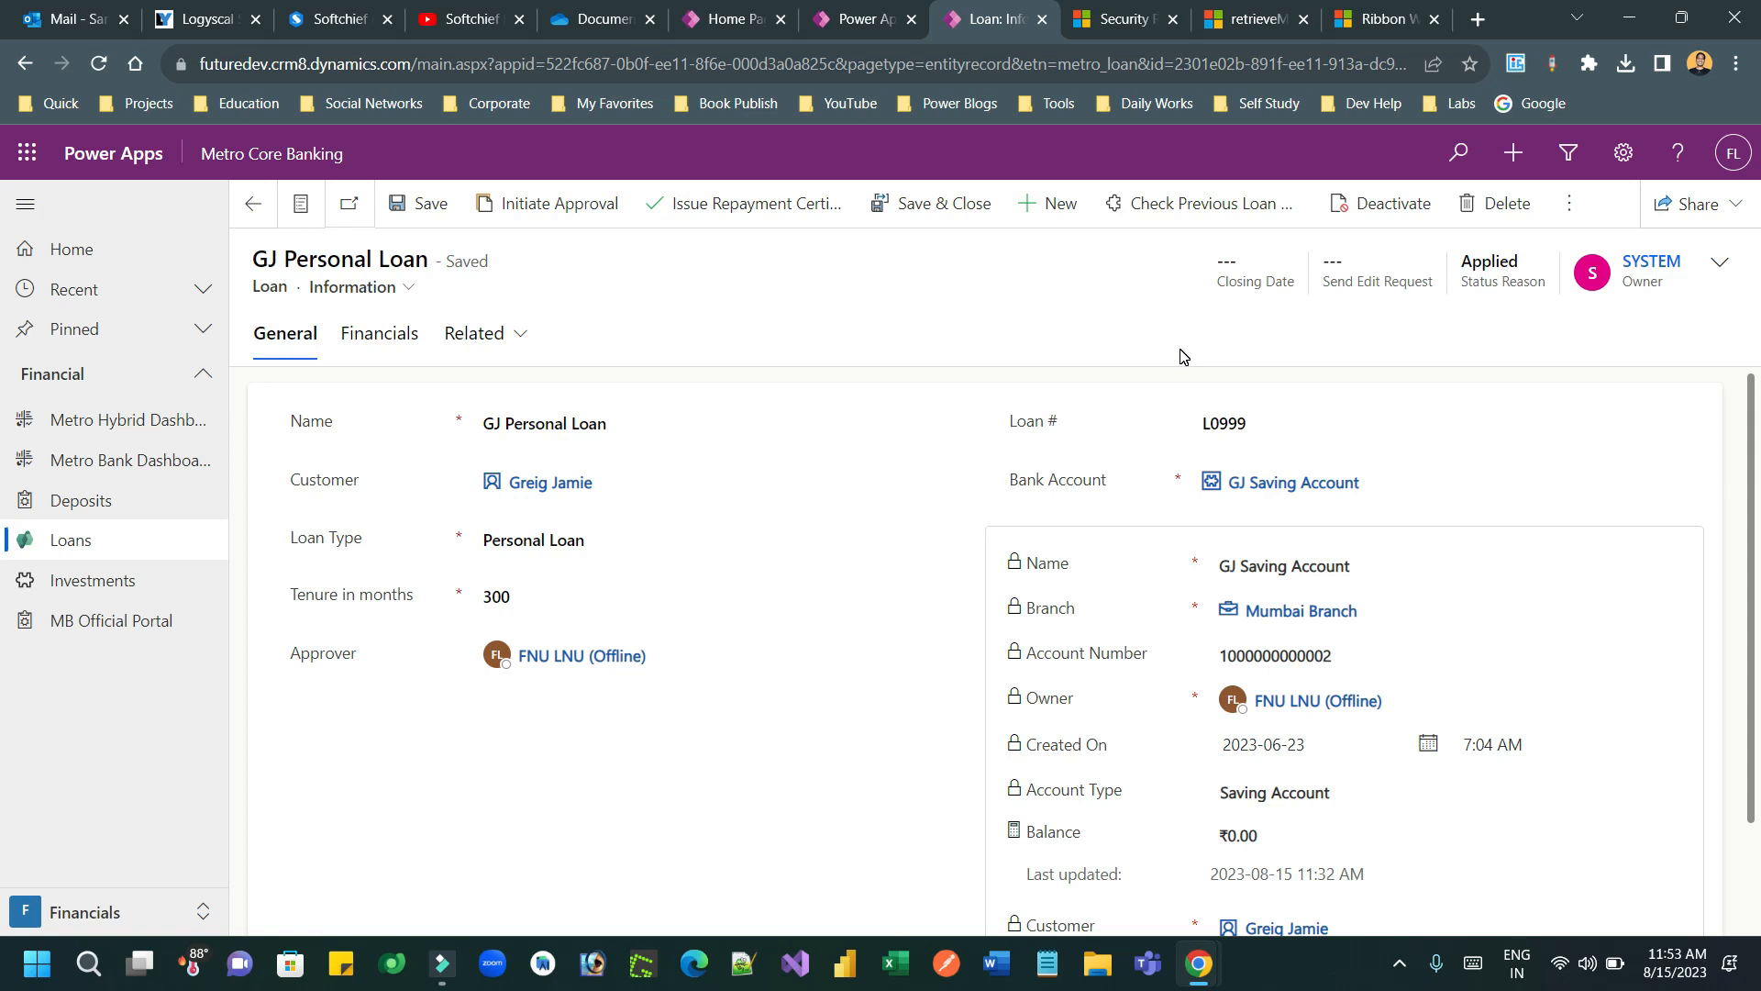
- Run the Check Previous Loan Amount command on the GJ Personal Loan record, read its message and dismiss it
double_click(269, 287)
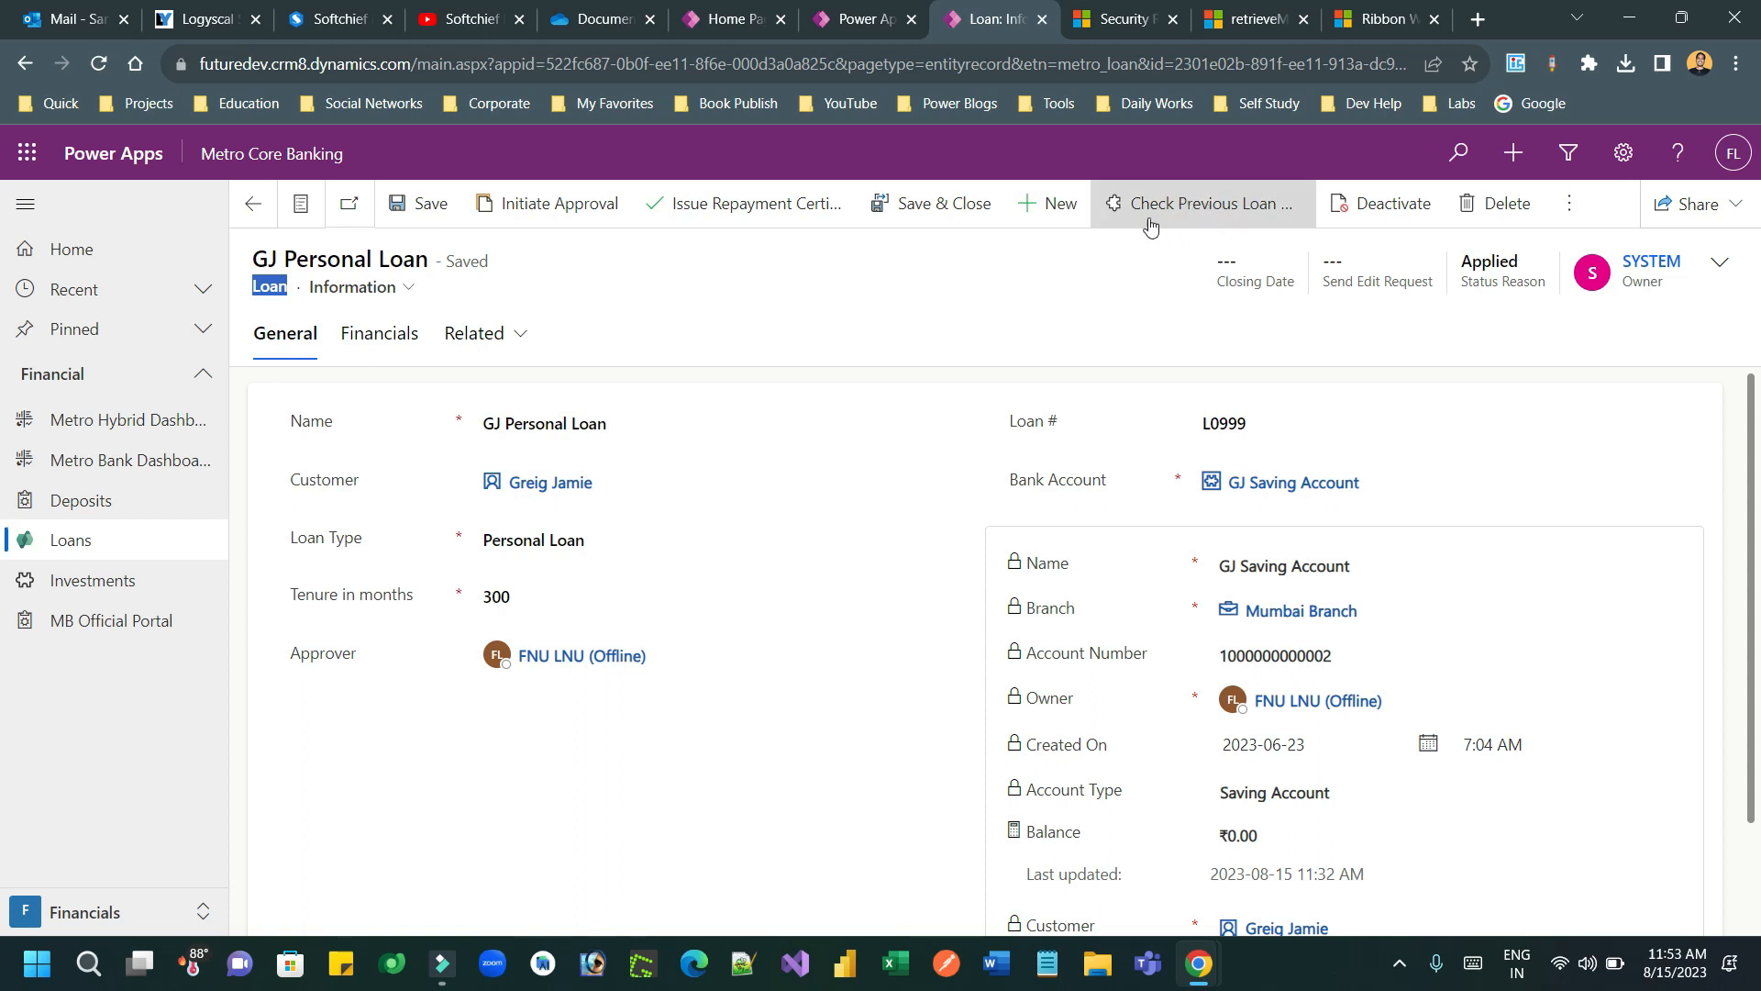
click(1209, 209)
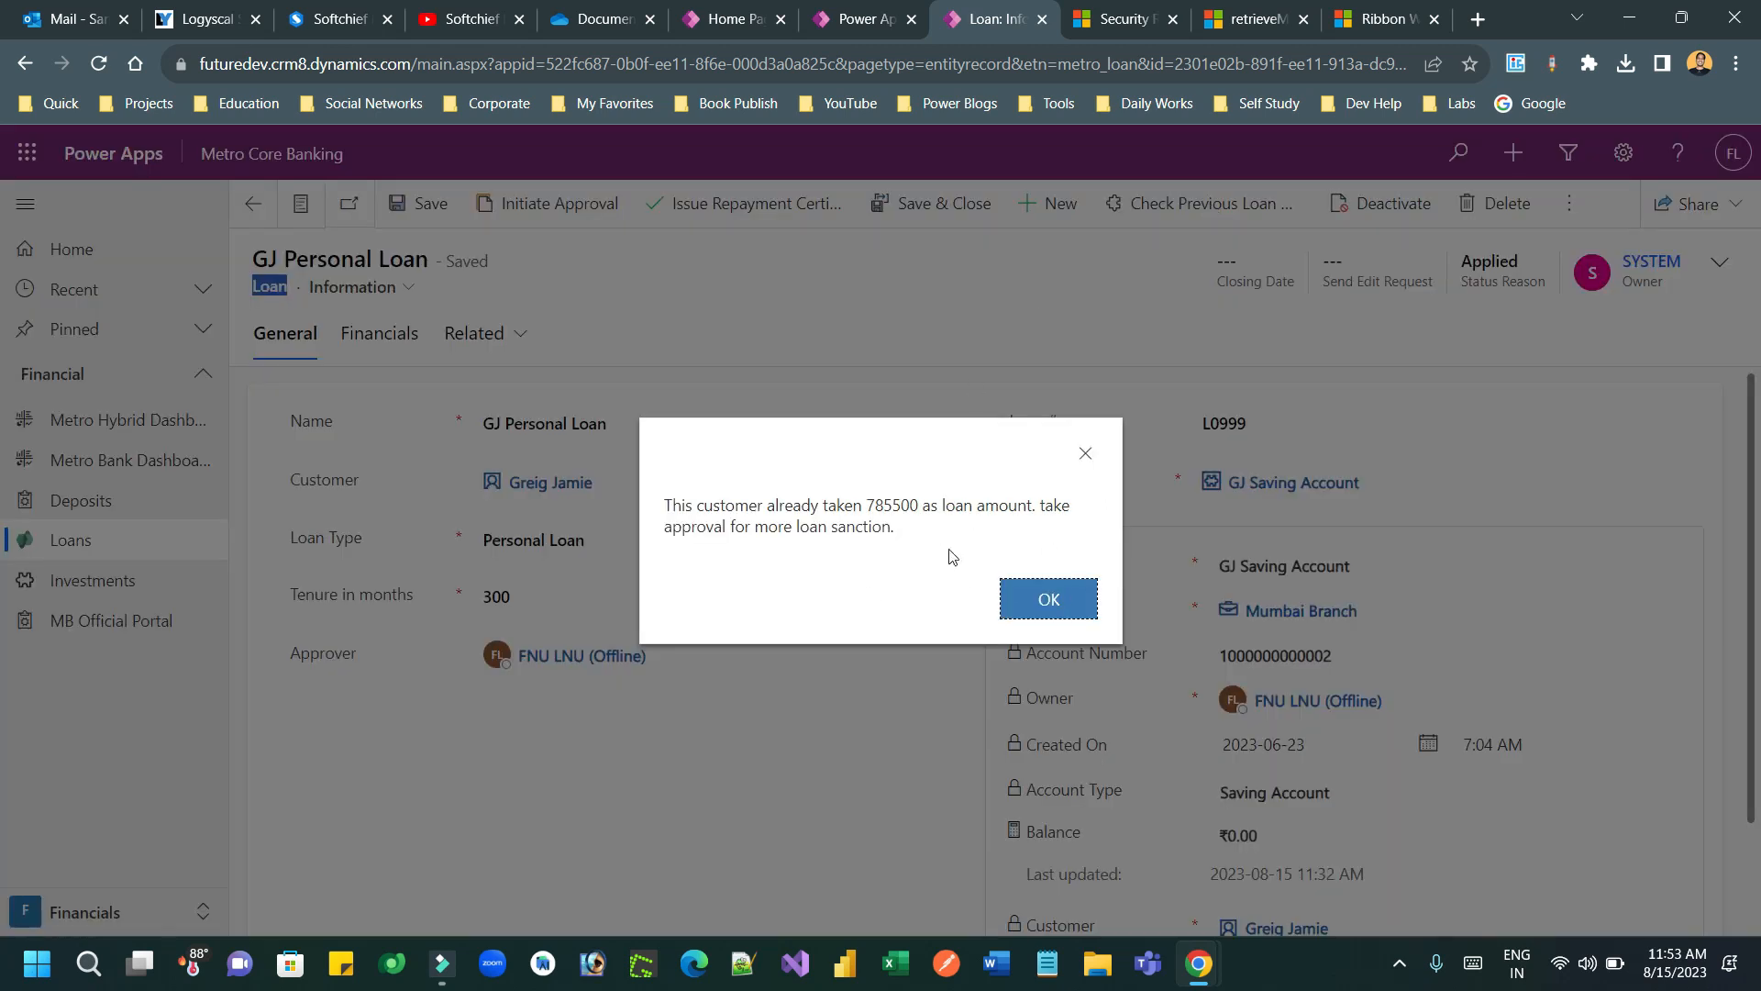
drag(724, 512, 882, 526)
click(1083, 466)
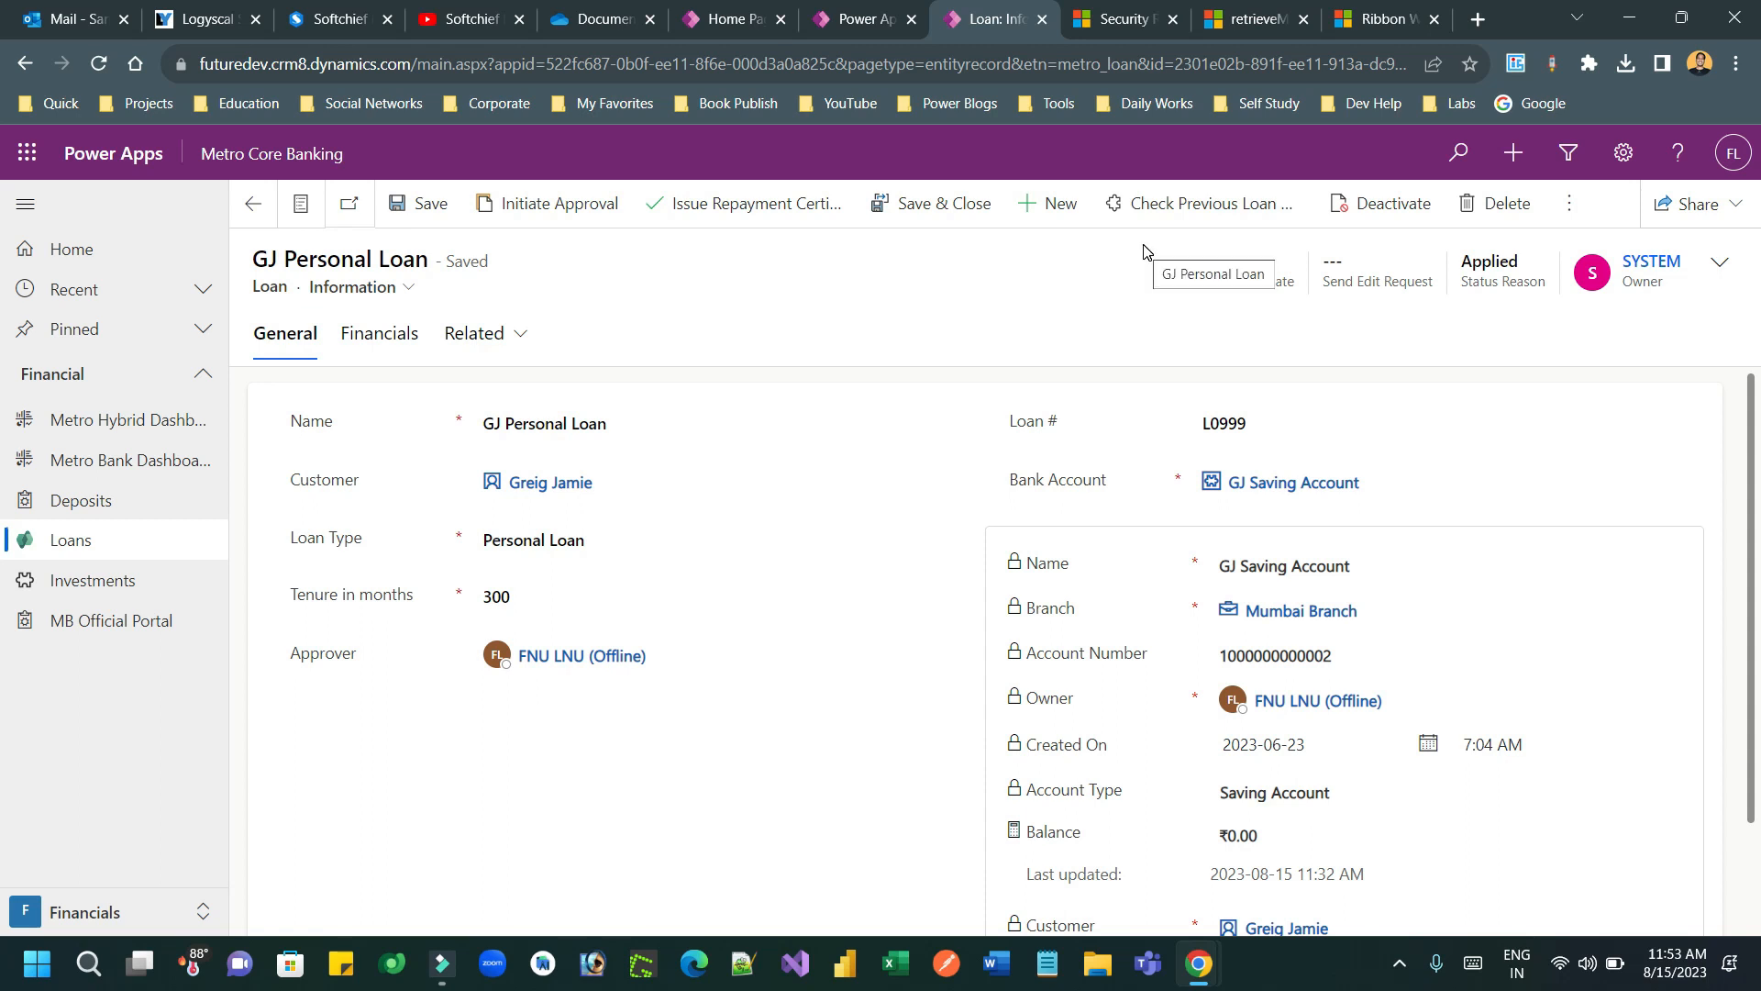
- Check which account is signed in while viewing the GJ Personal Loan record, and close the account details
double_click(278, 284)
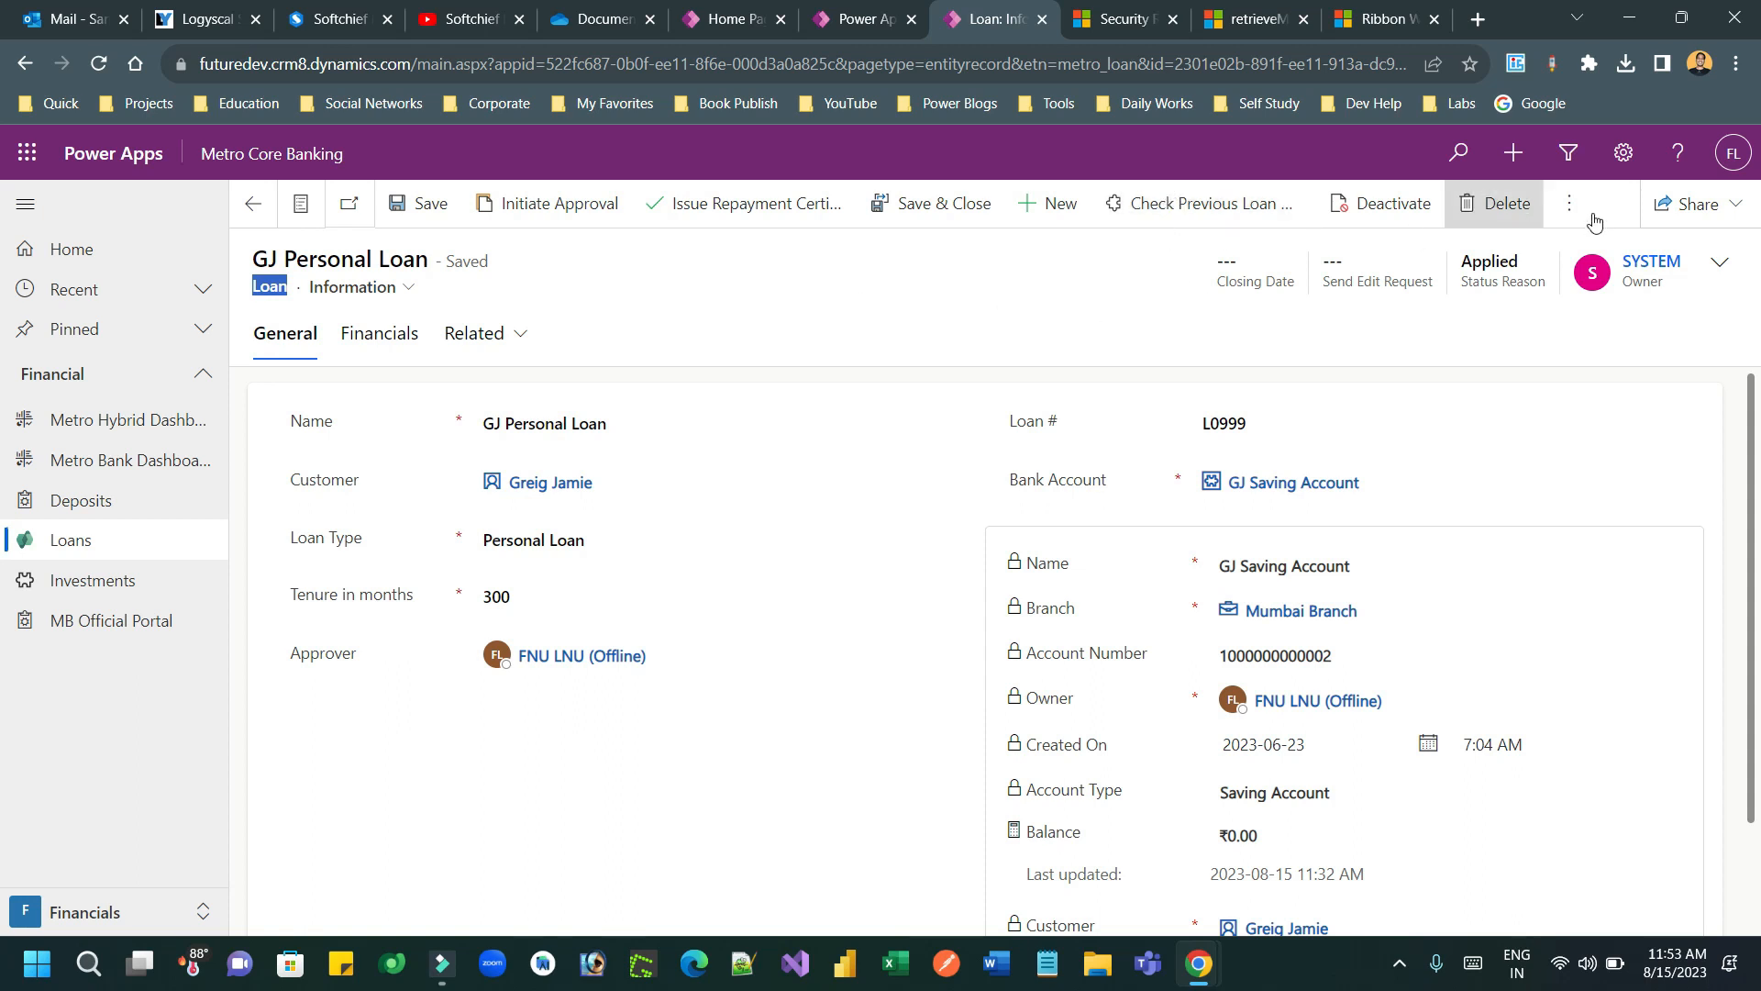
click(1732, 153)
drag(1569, 313, 1686, 313)
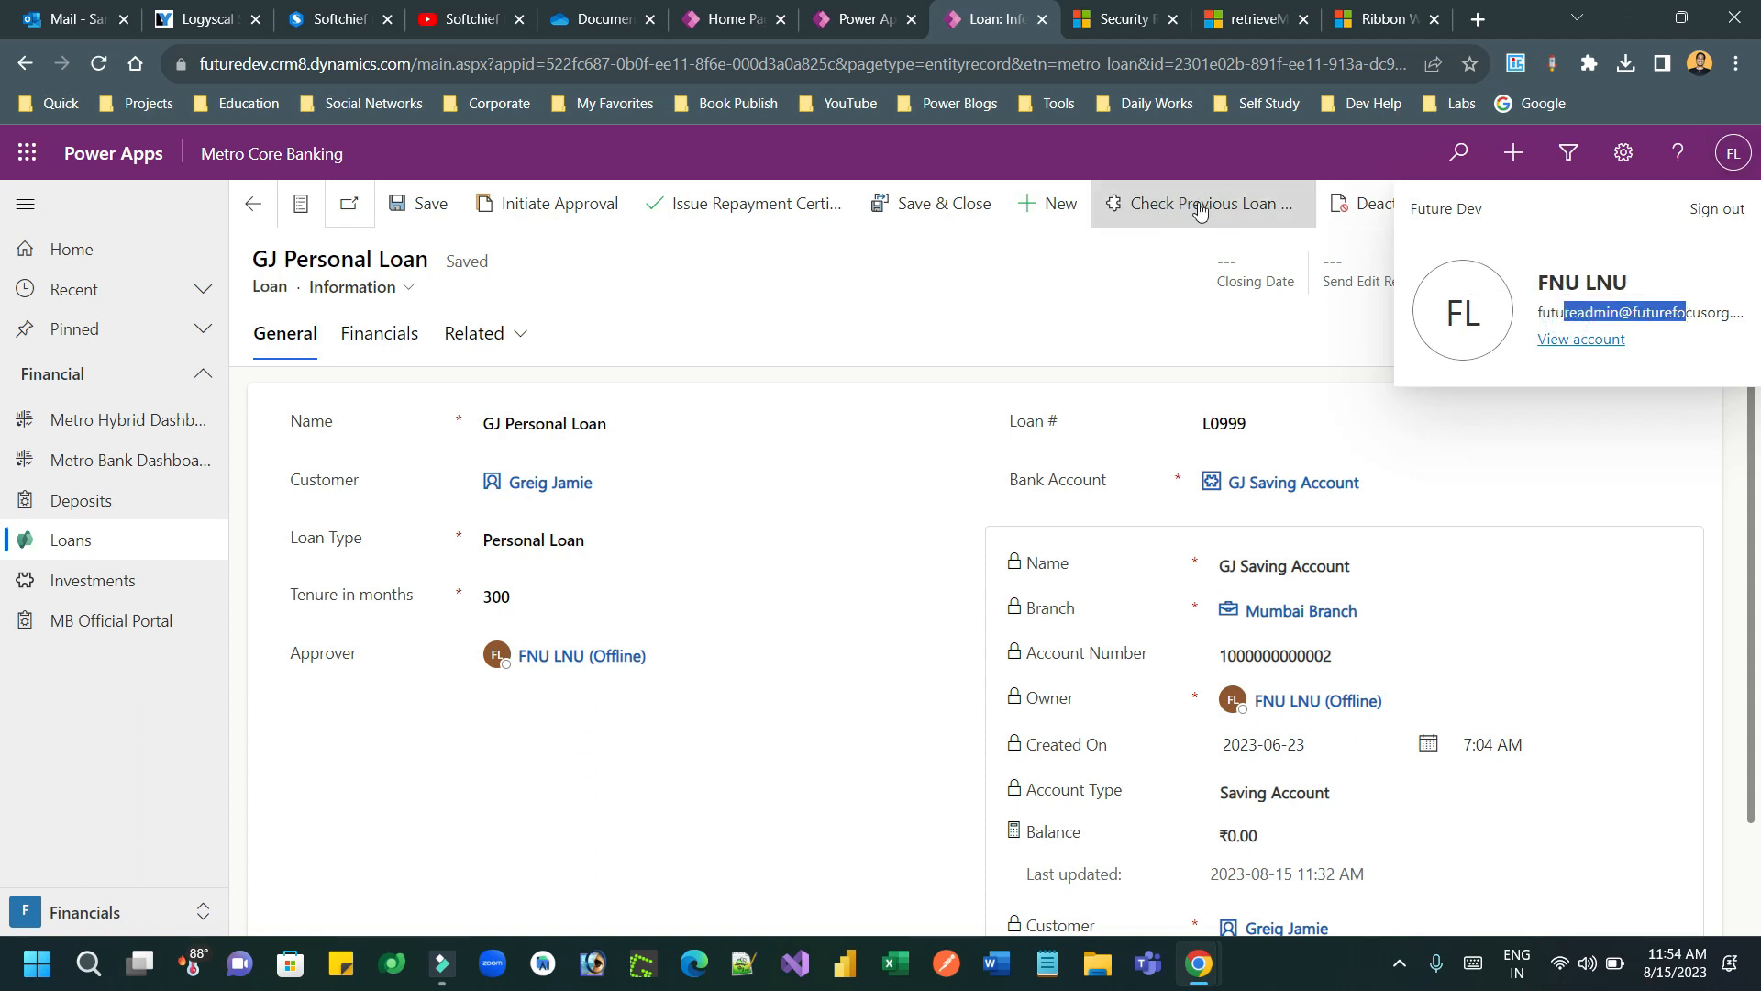
click(977, 260)
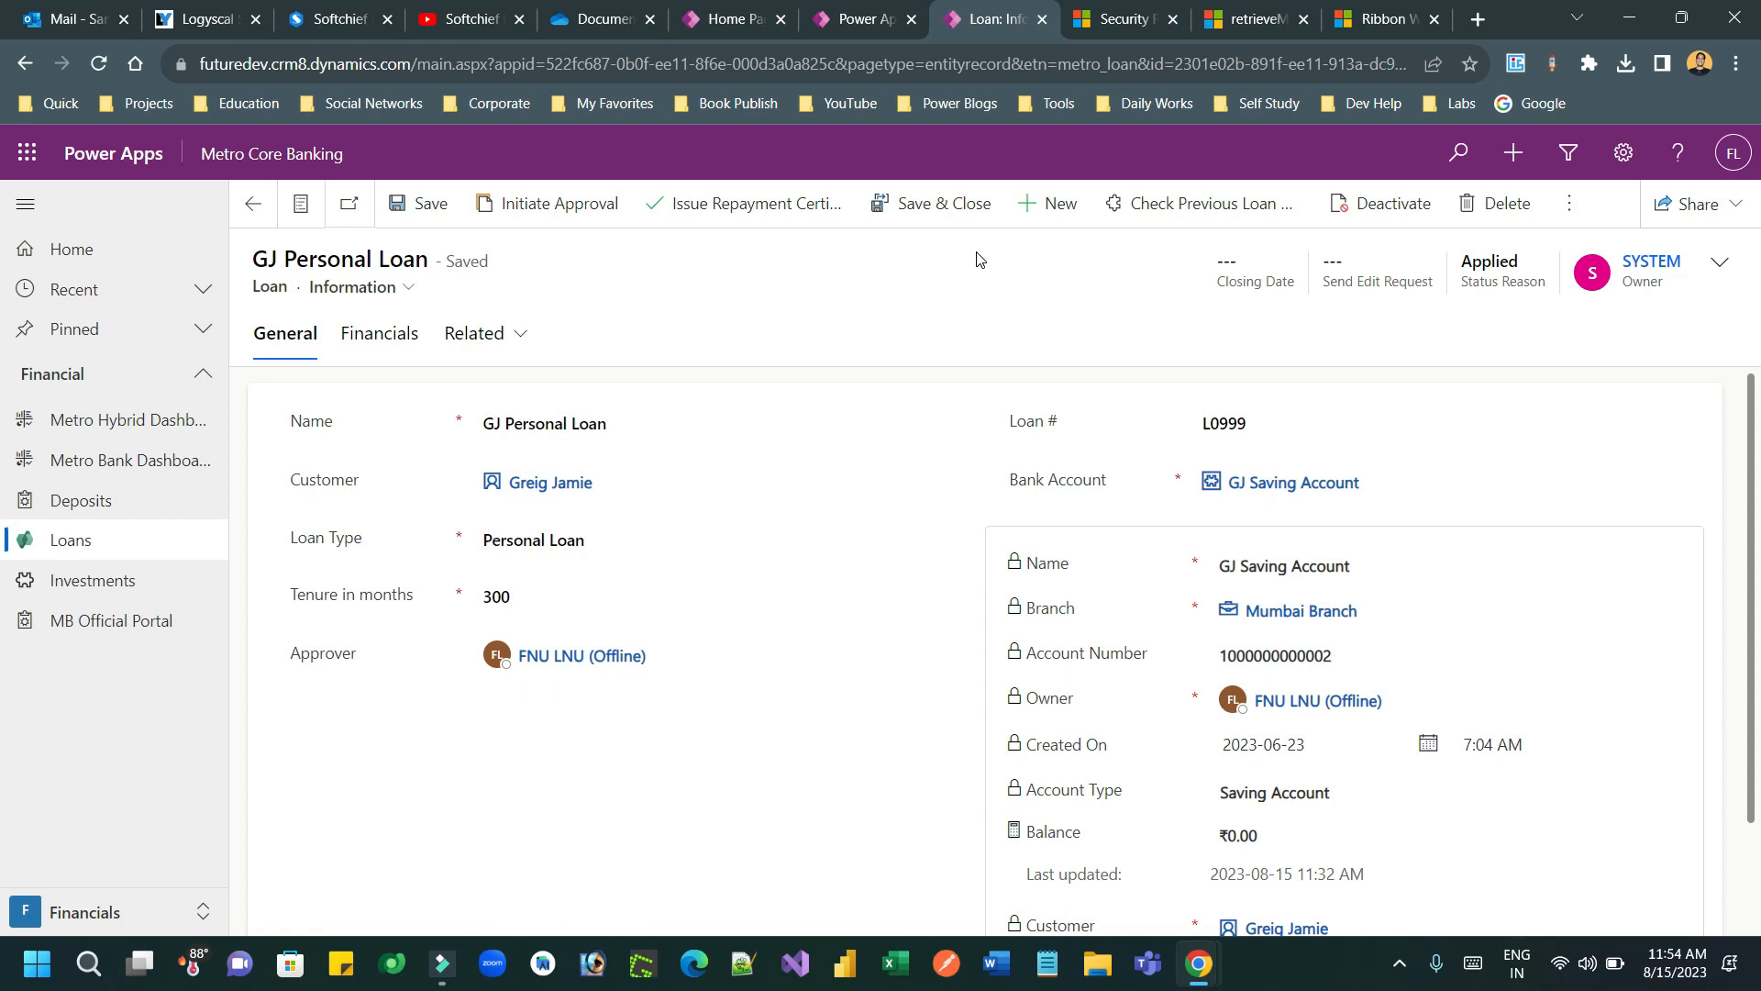
- Switch to Ribbon Workbench with the loan entity's command bar customizations
double_click(270, 286)
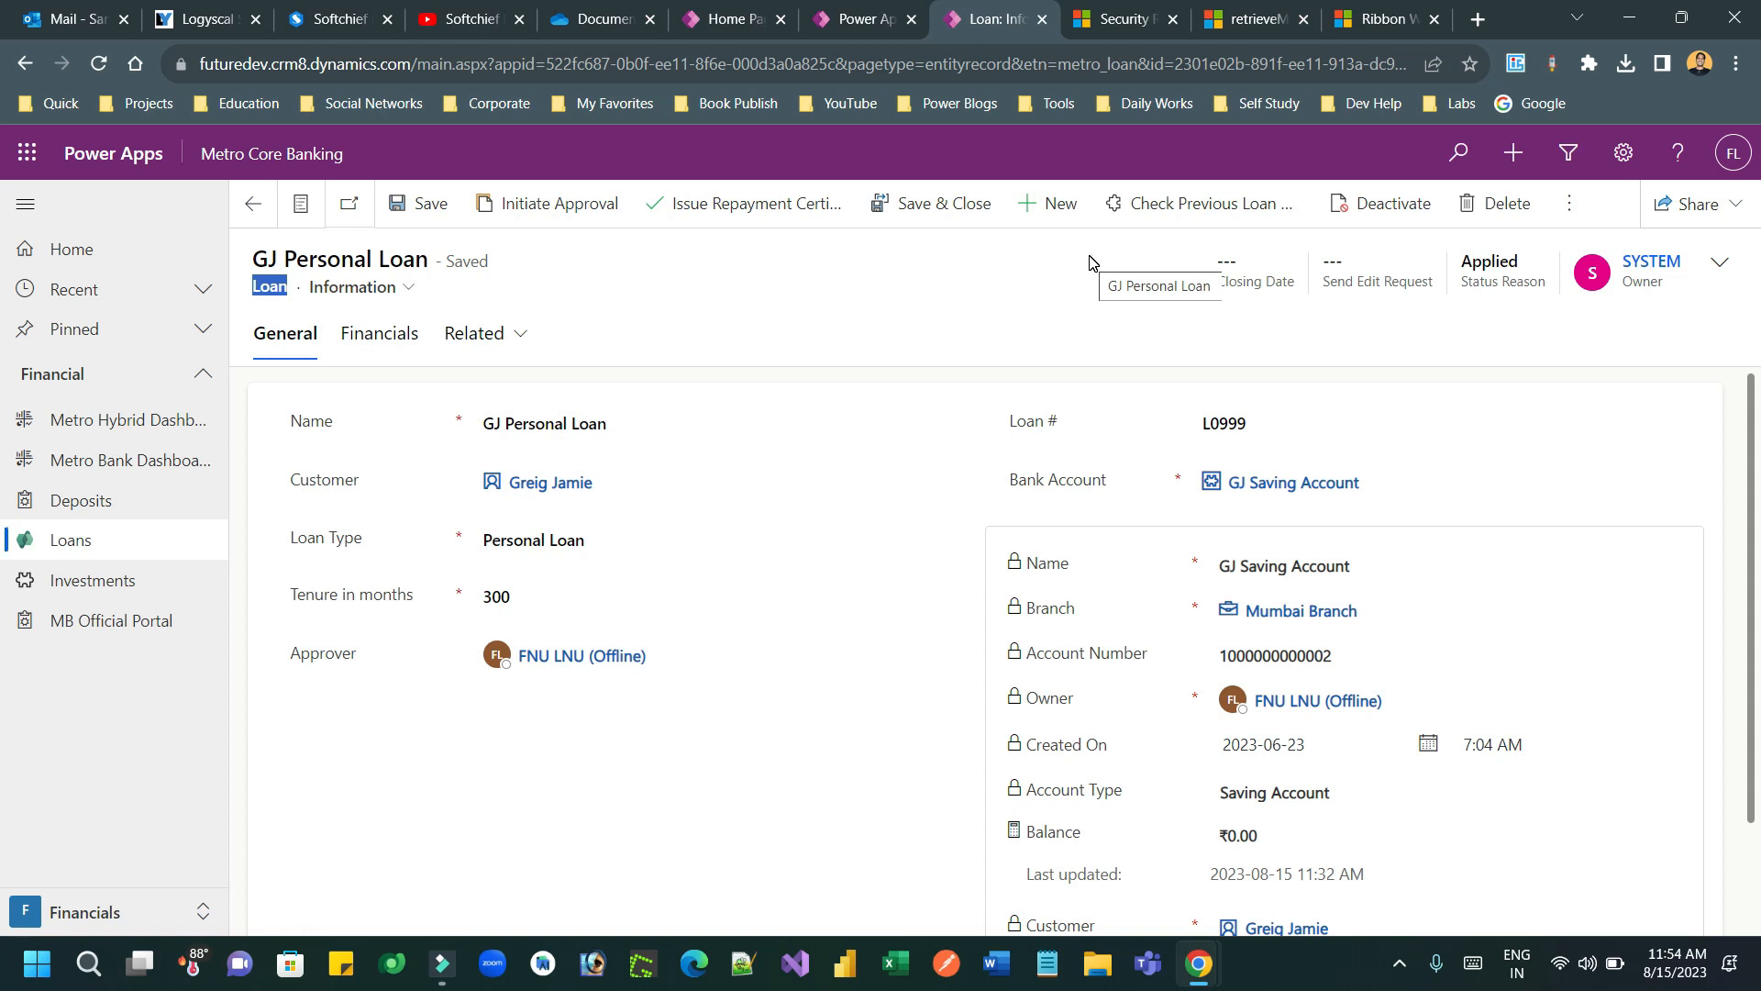
click(1367, 20)
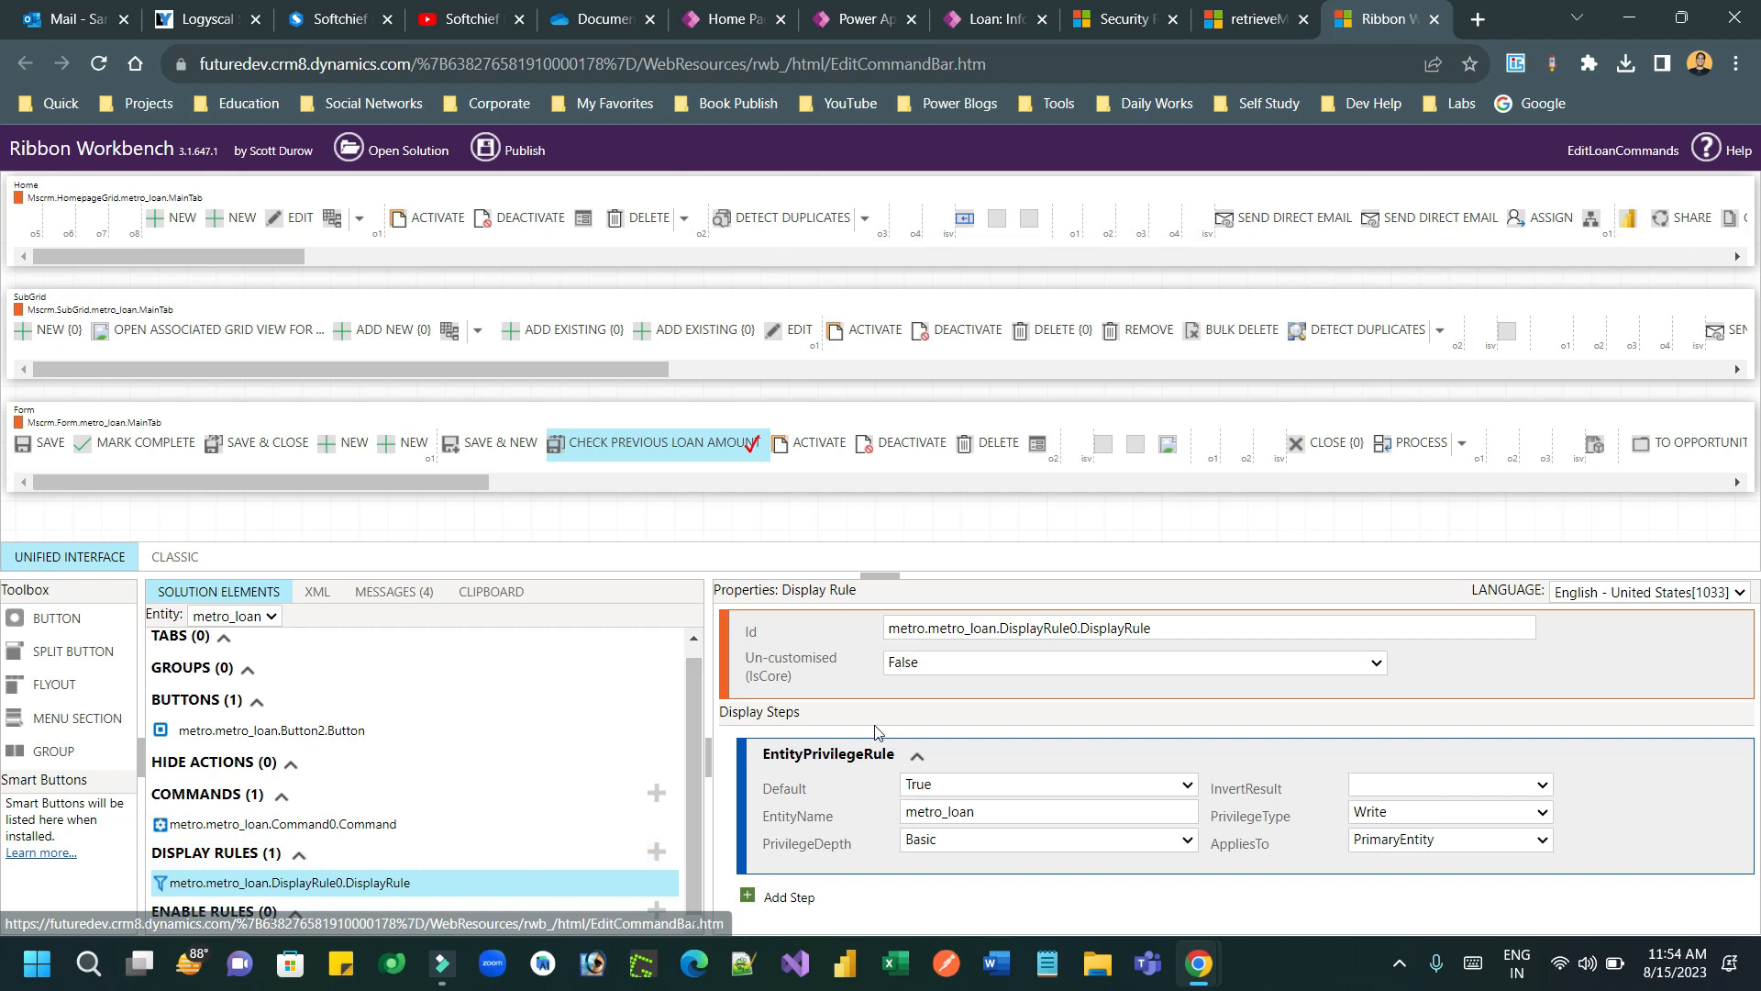
- Create a second display rule for metro_loan and add an EntityPrivilegeRule step to it
click(658, 851)
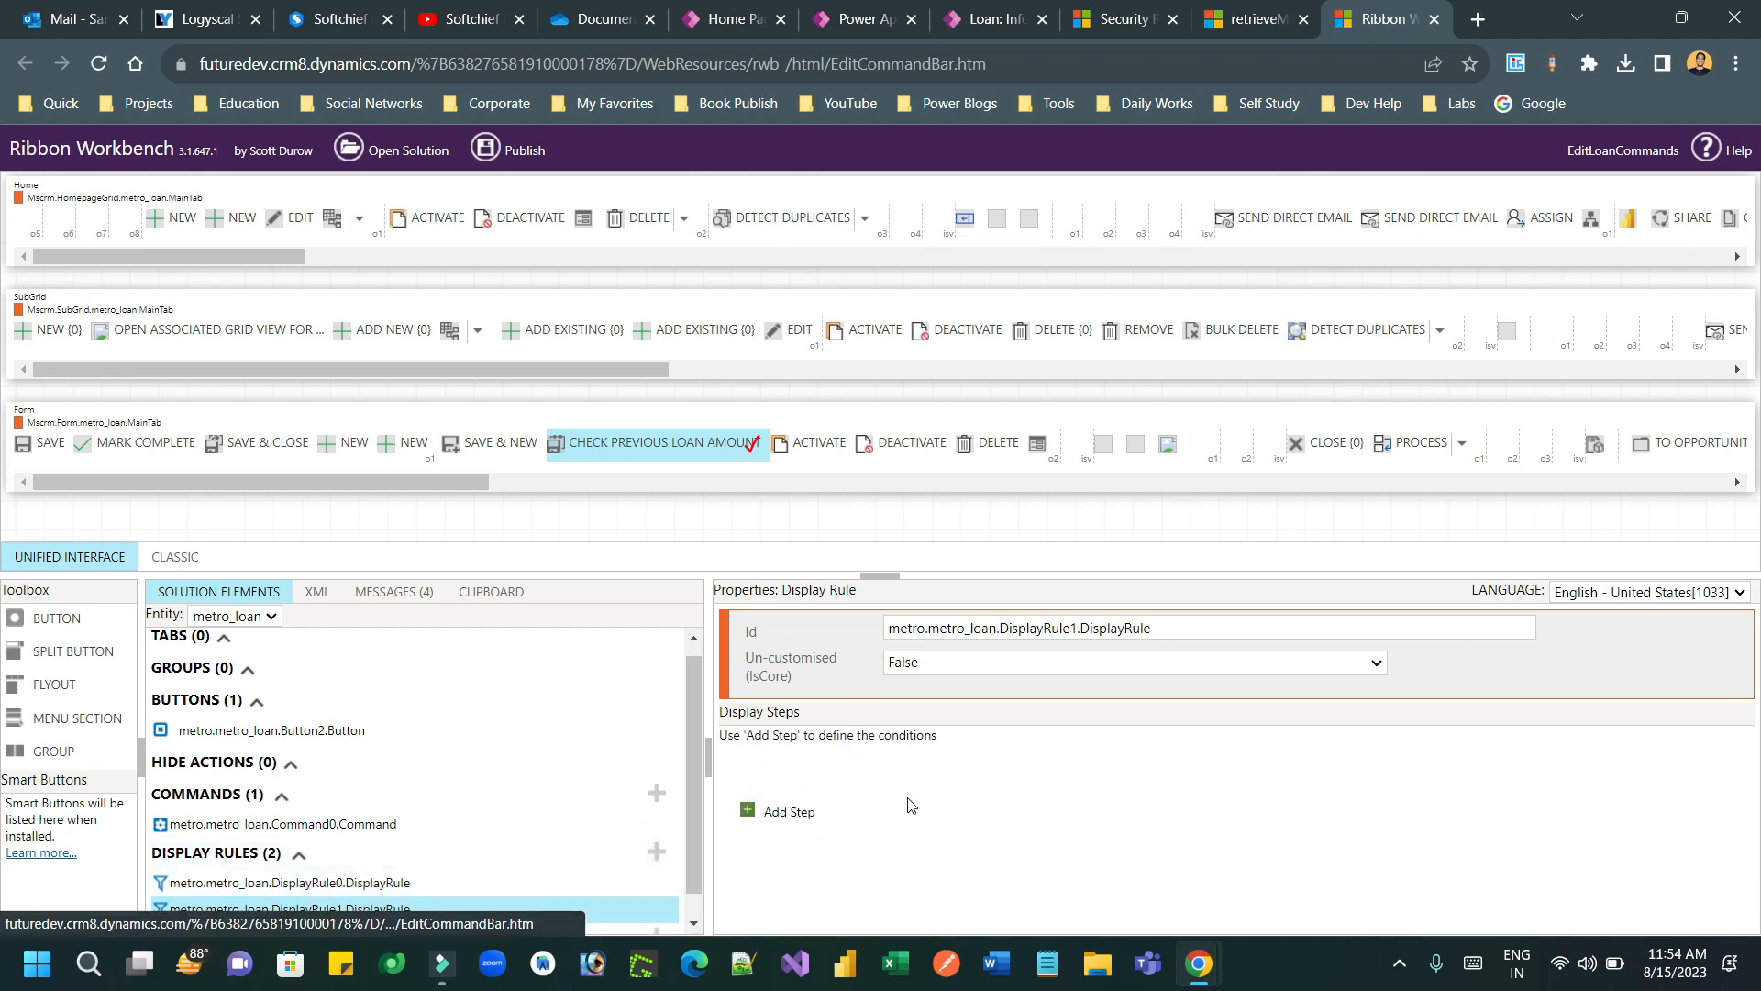
click(788, 813)
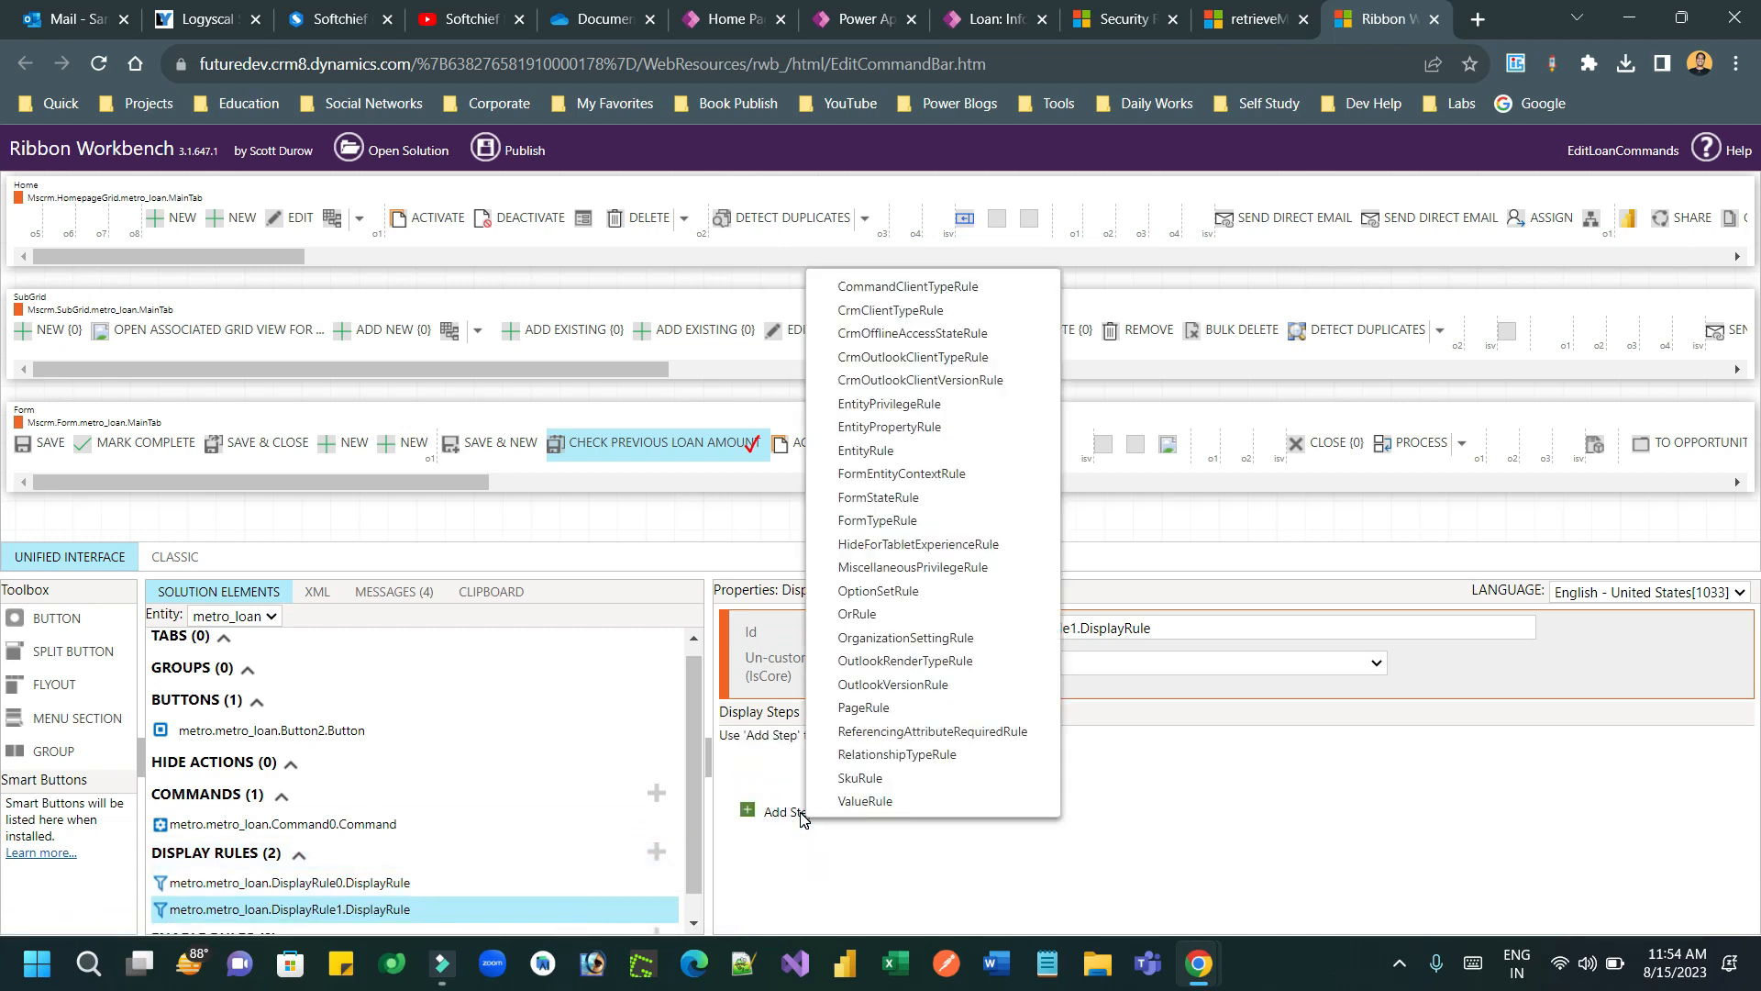
click(948, 415)
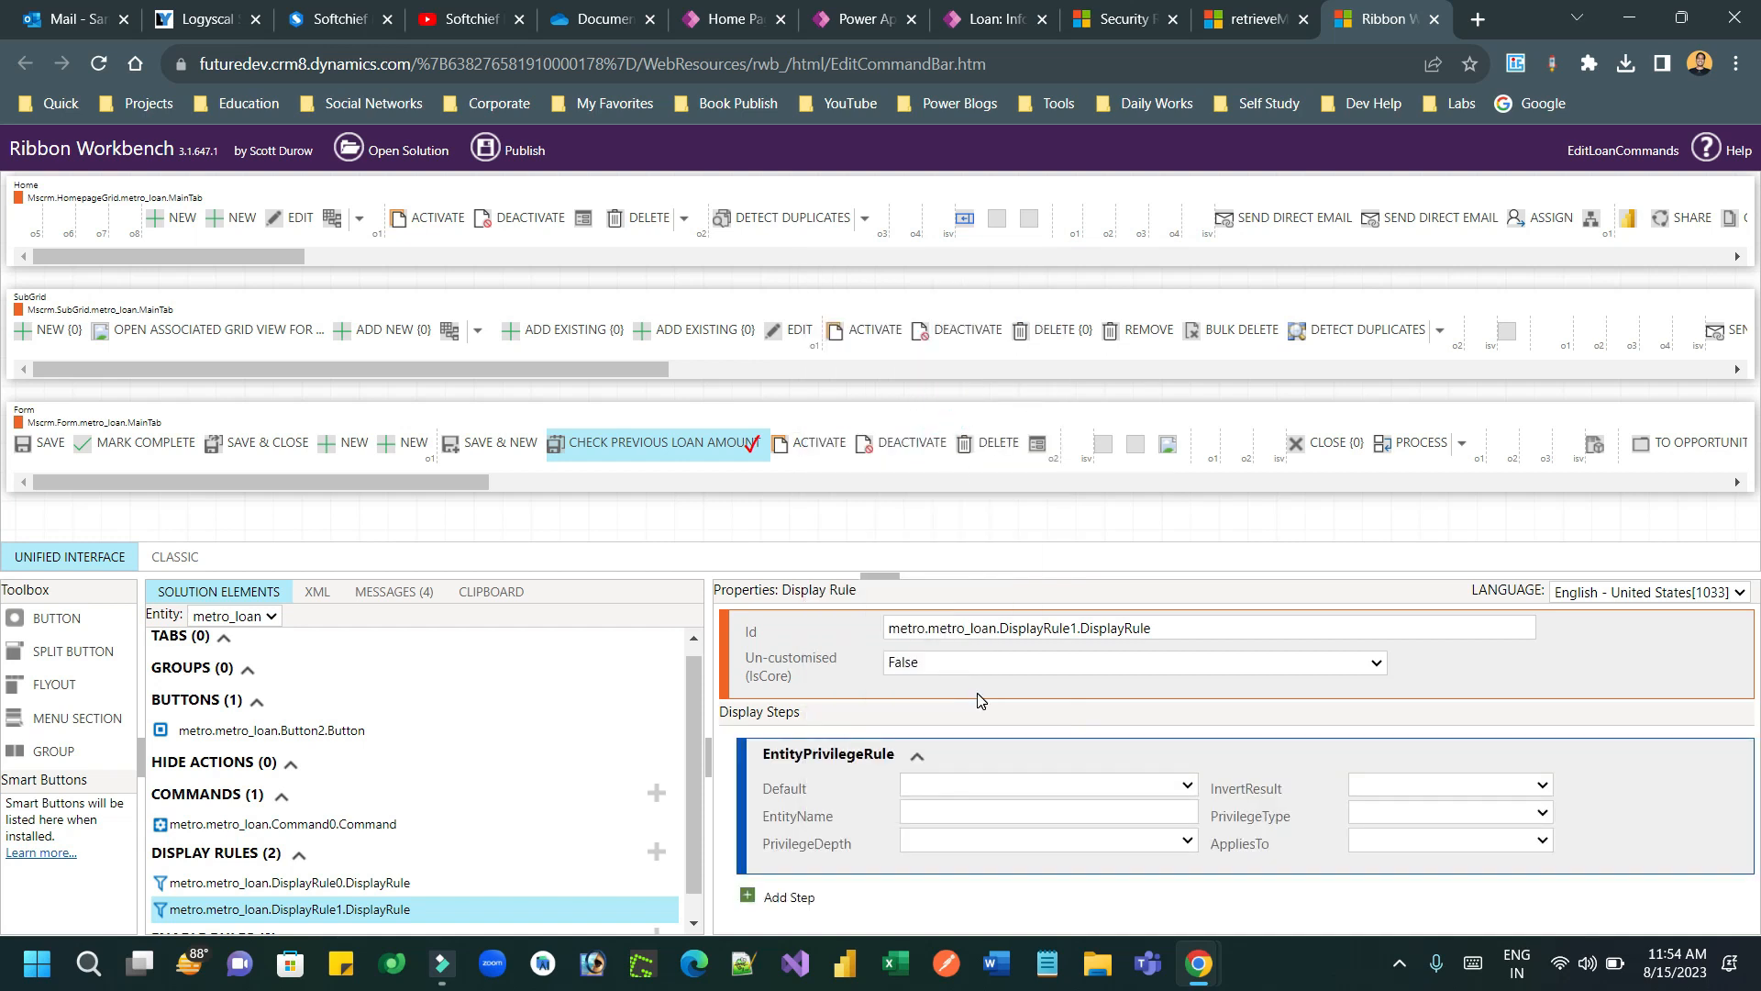
- Set the new EntityPrivilegeRule's Default to True, EntityName to metro_loan and PrivilegeDepth to Basic
click(1047, 785)
click(968, 825)
click(953, 815)
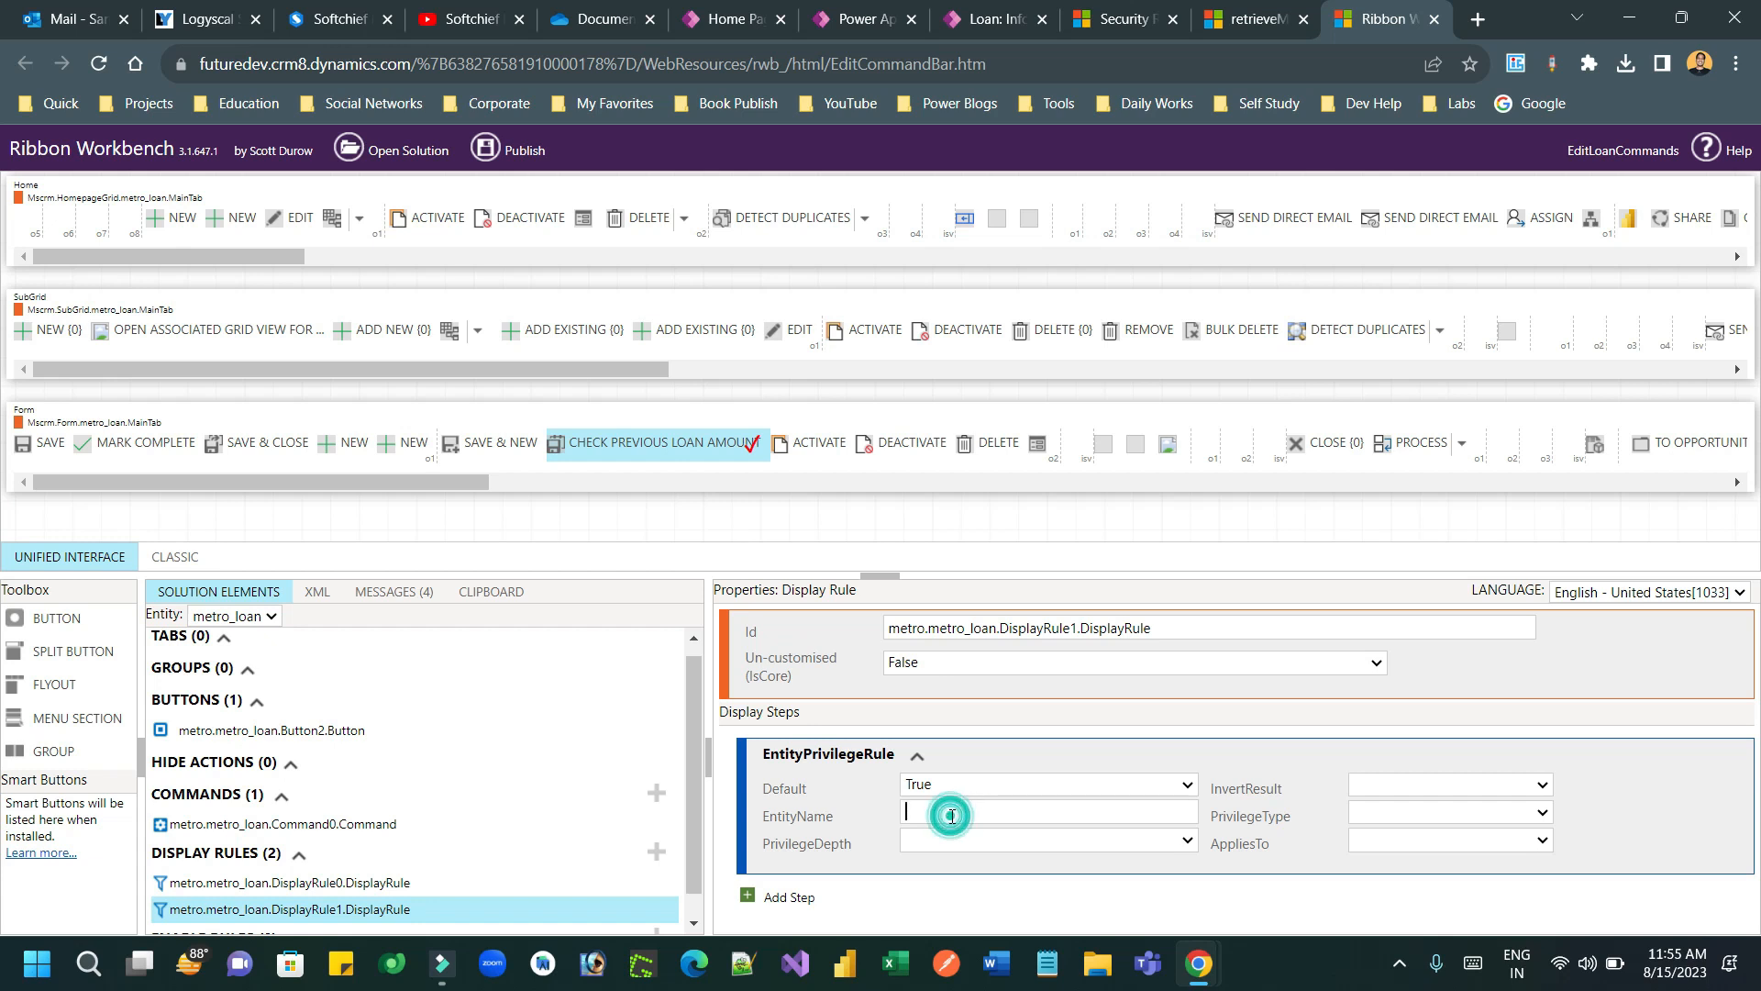
text(metro)
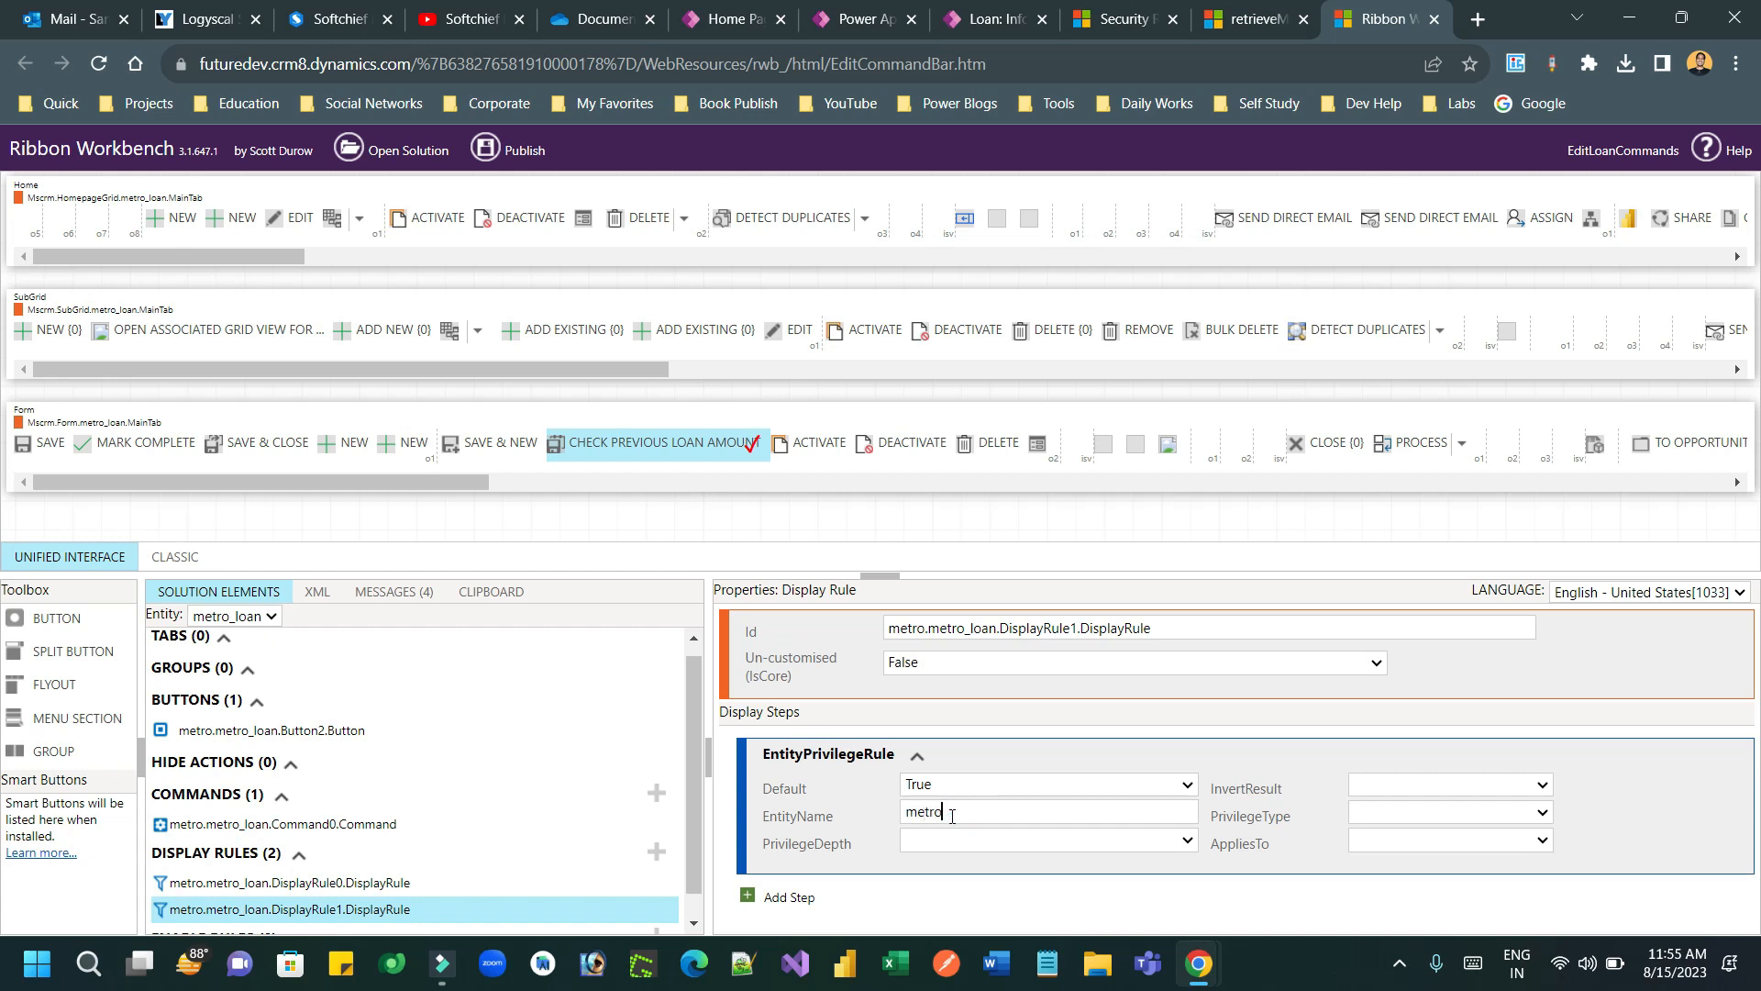
text(_loan)
click(992, 844)
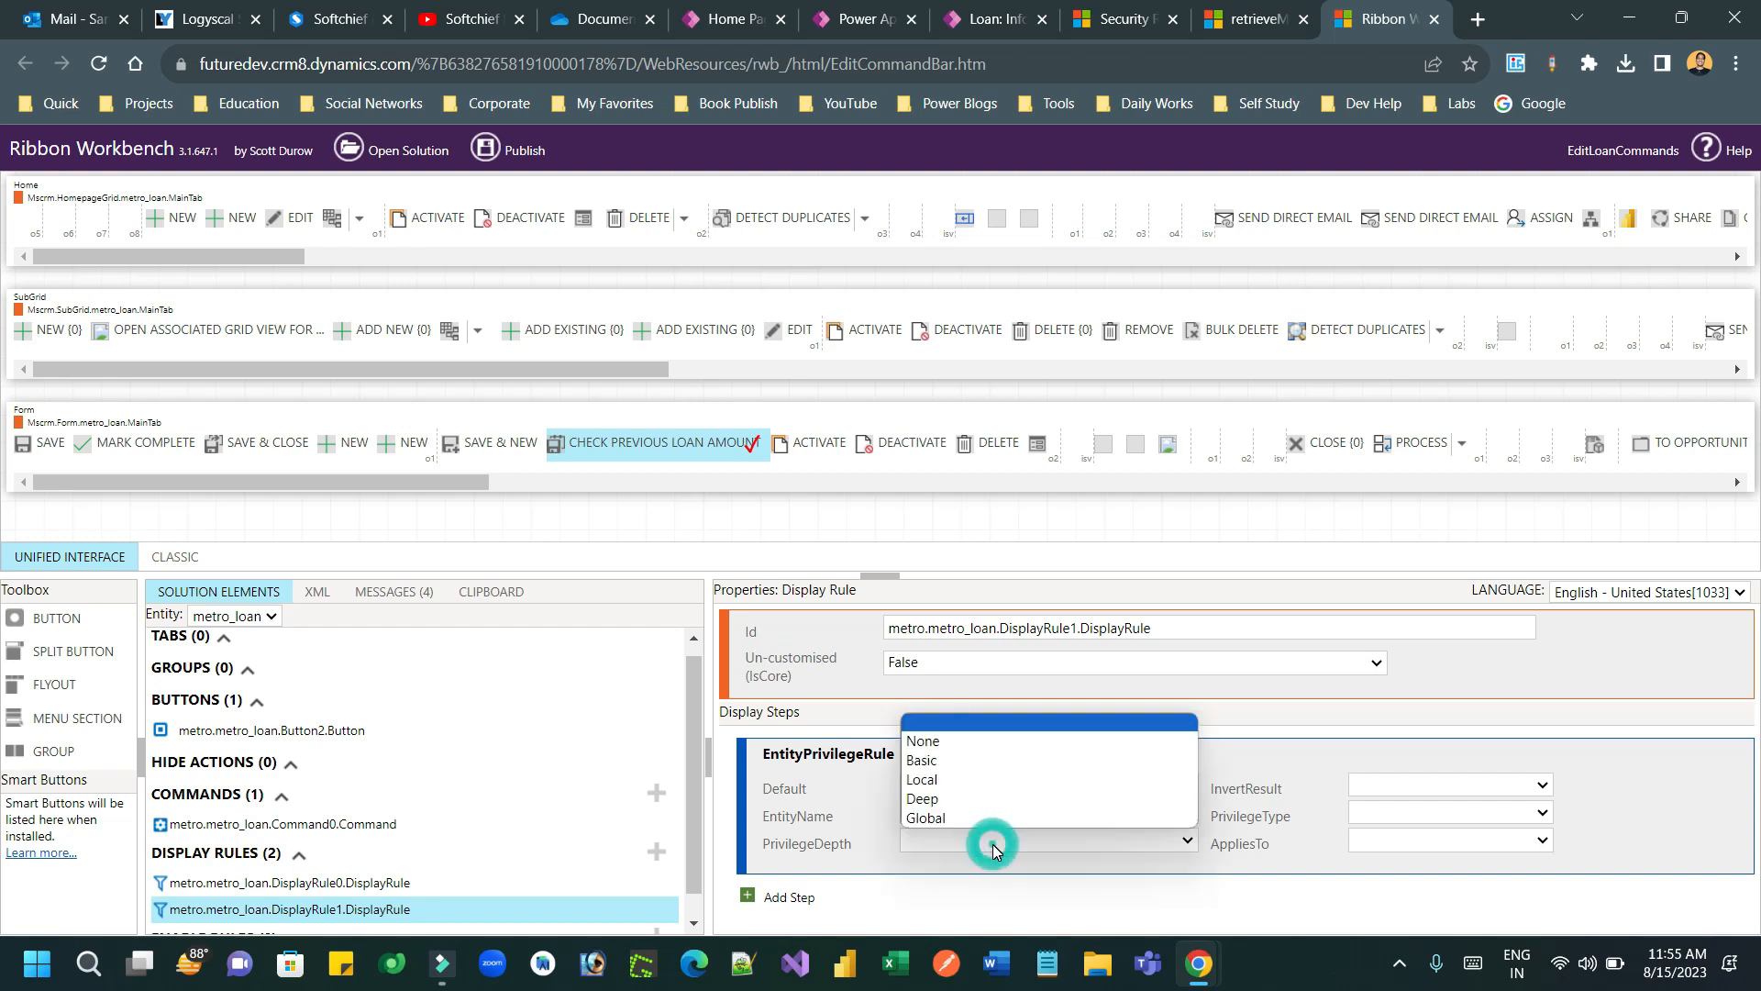
click(953, 762)
click(946, 843)
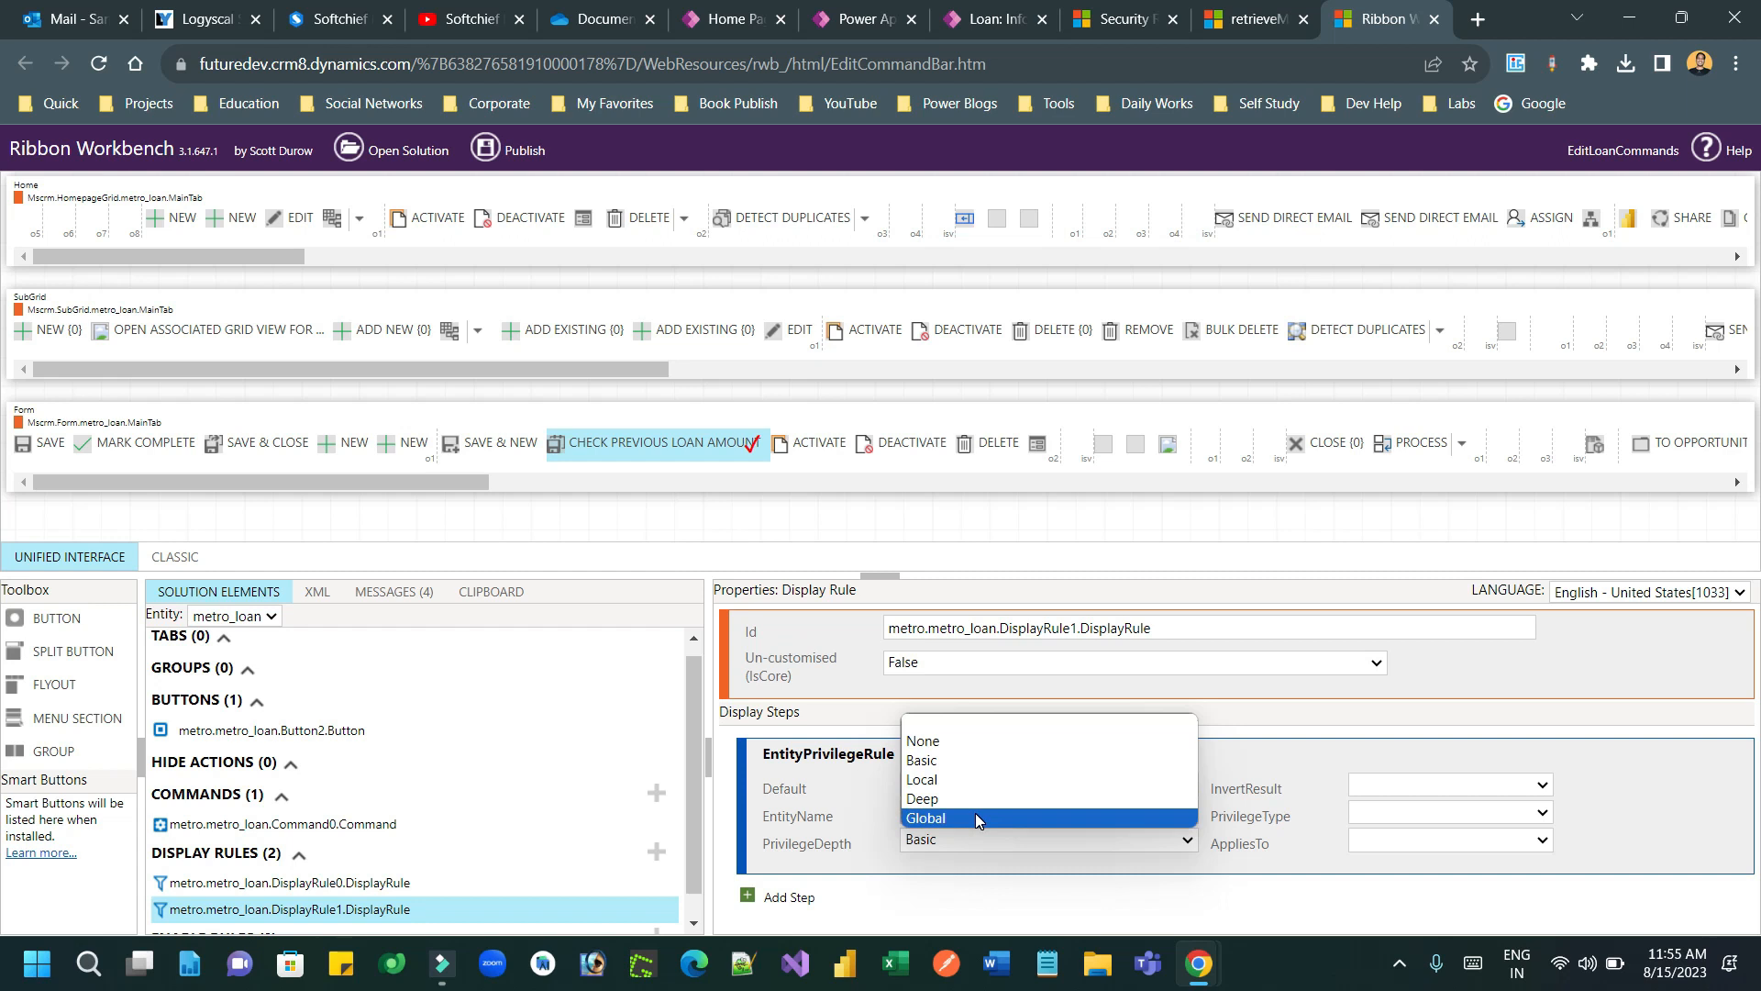
click(959, 761)
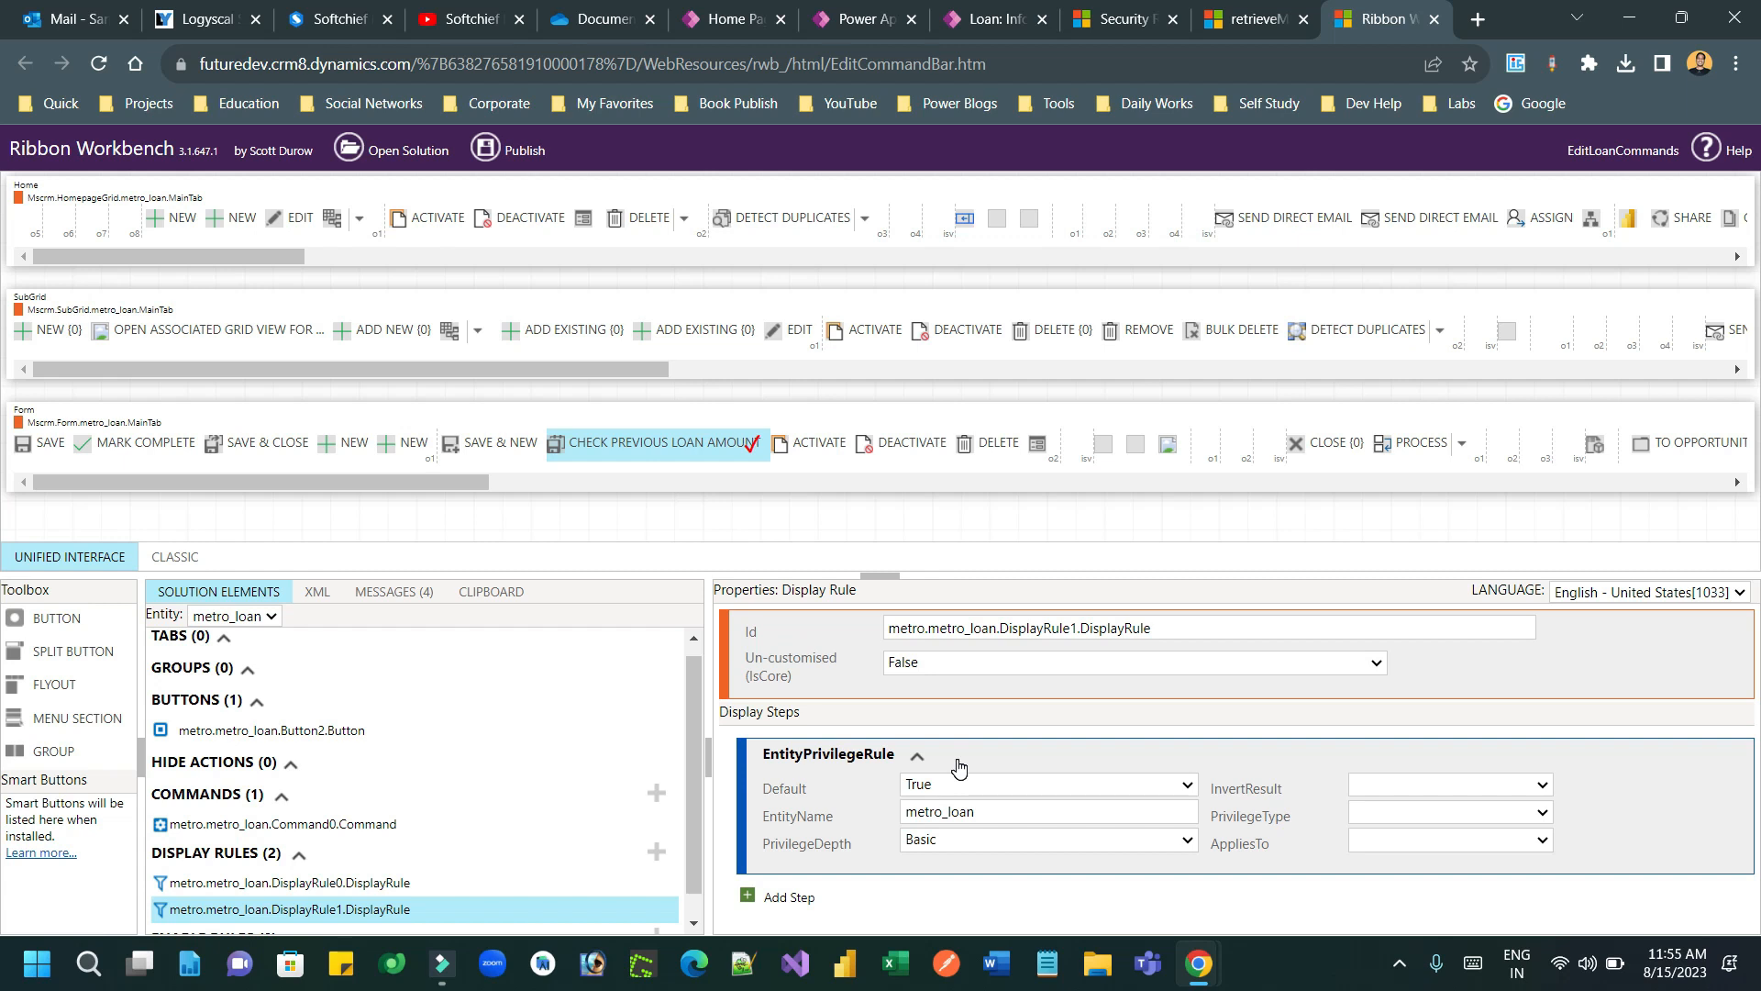
- Set the new rule's PrivilegeType to Write and AppliesTo to PrimaryEntity
click(1383, 811)
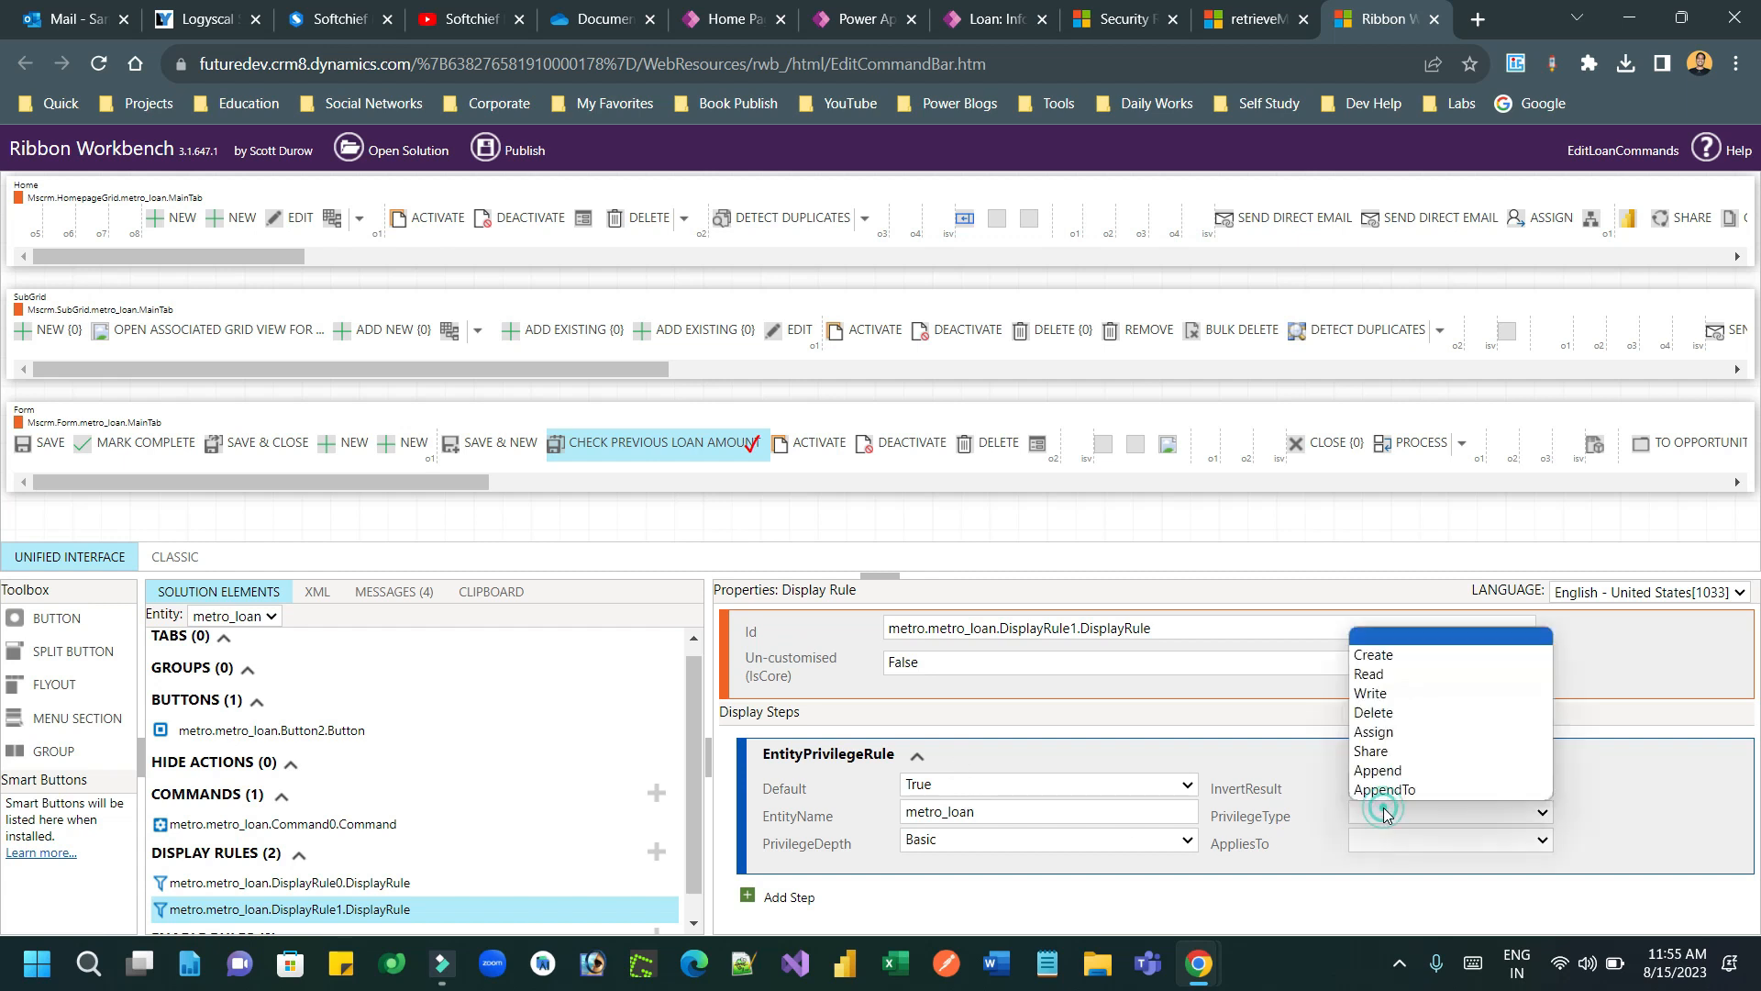
click(1391, 695)
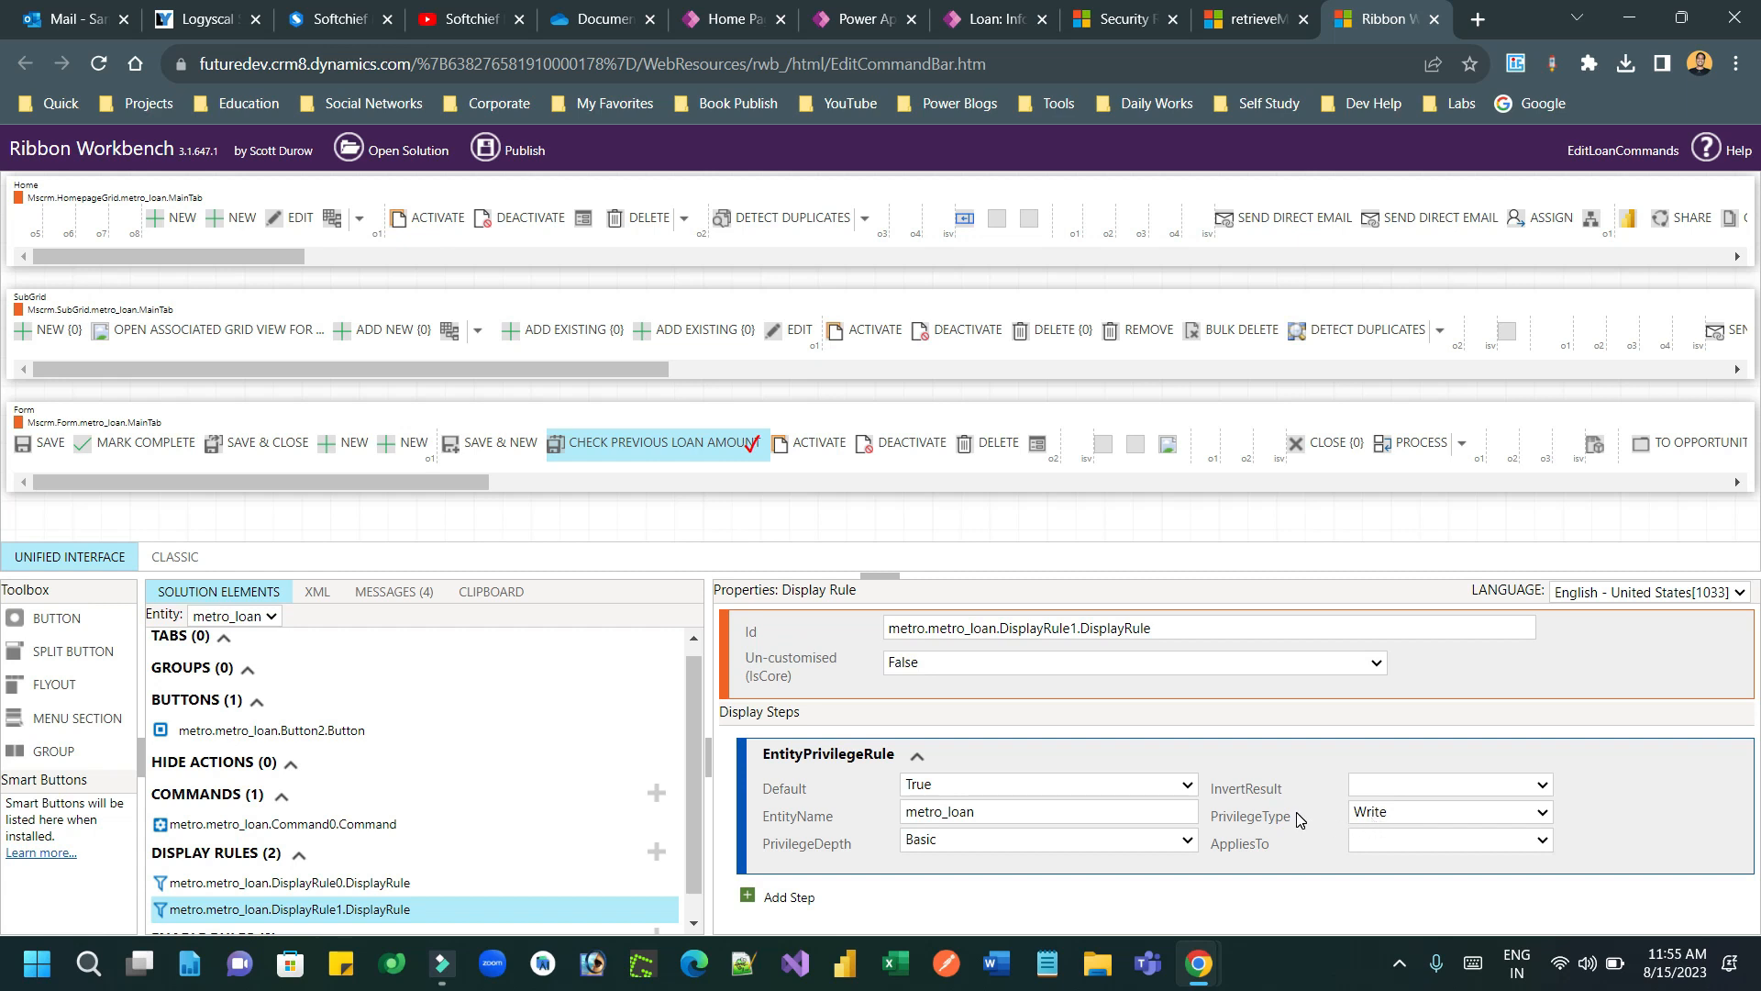
click(1394, 842)
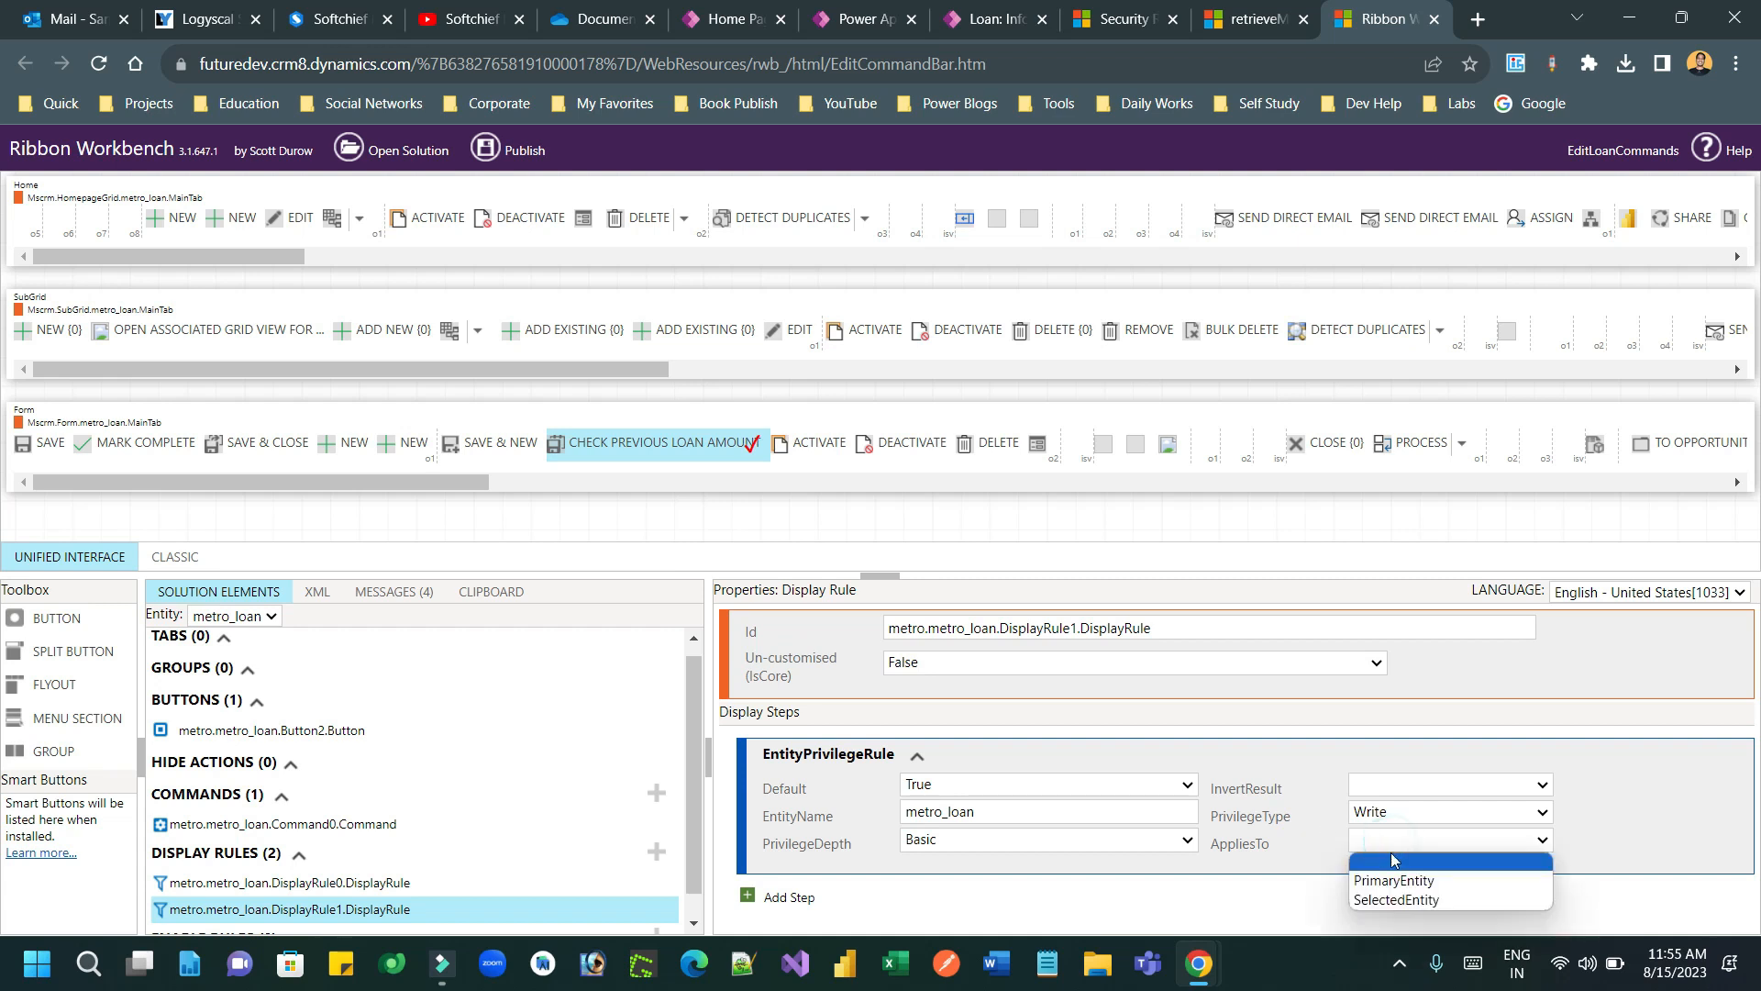
click(1391, 881)
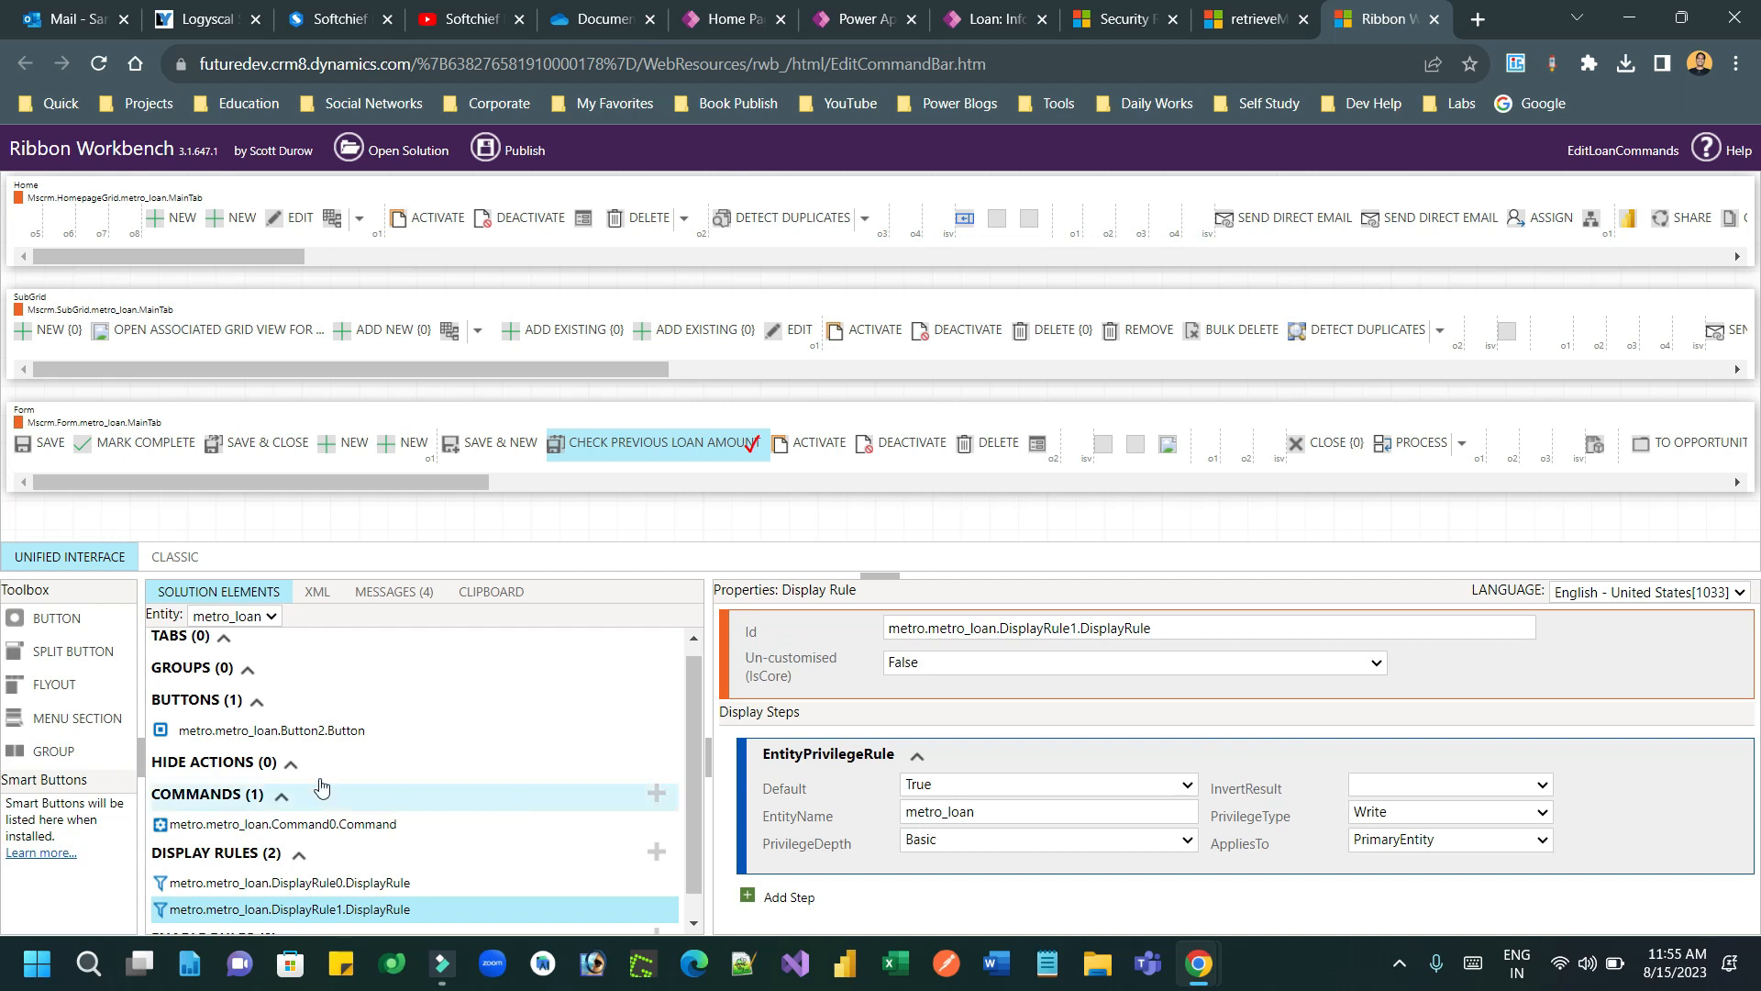
- Open the metro_loan command and examine the options for adding or removing its display rules
click(277, 824)
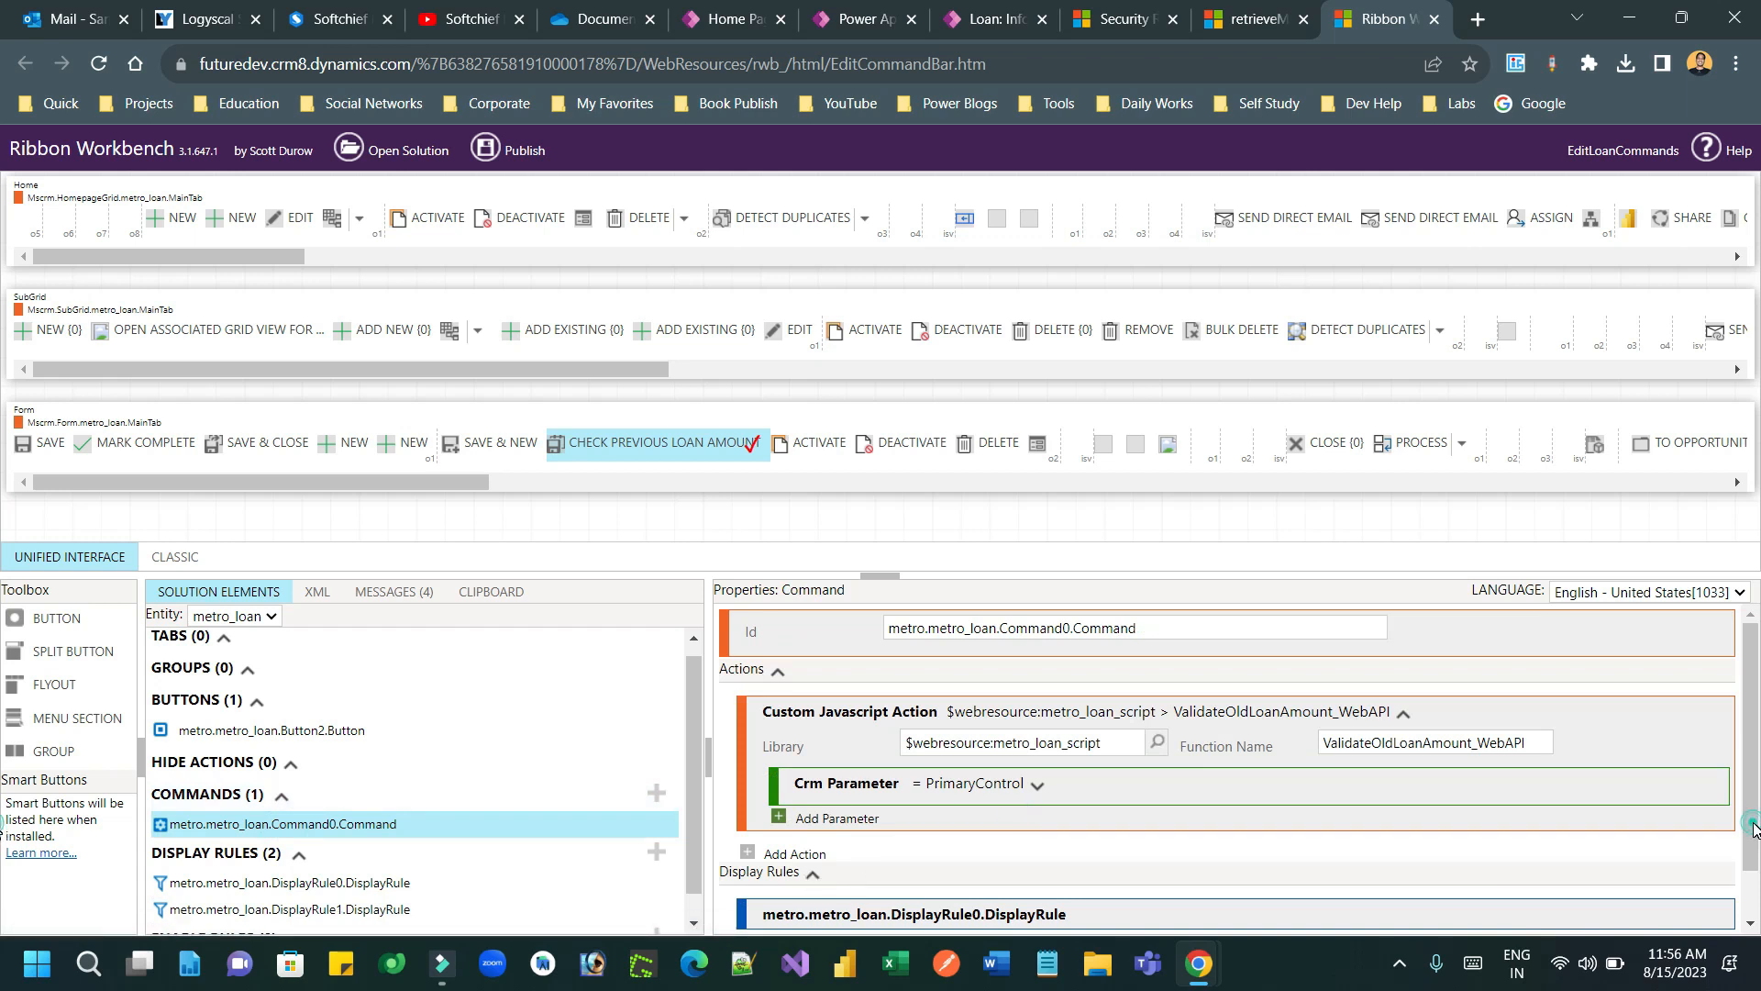
scroll(1753, 831, down, 1)
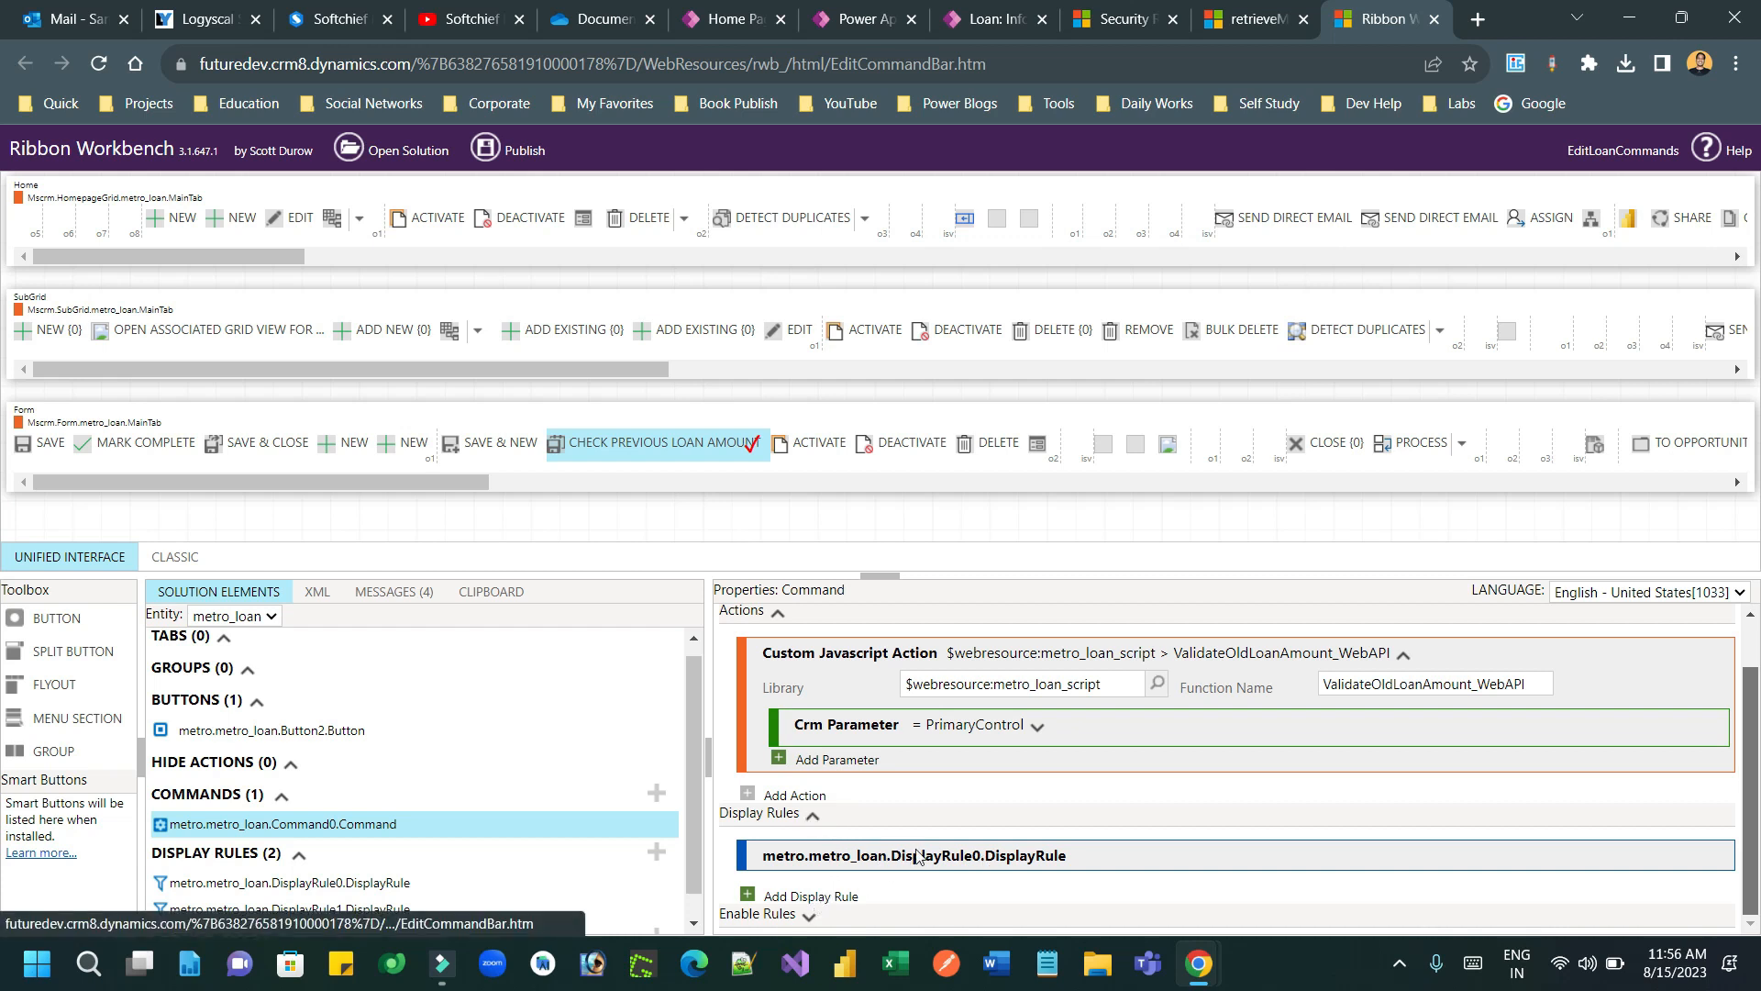
click(836, 899)
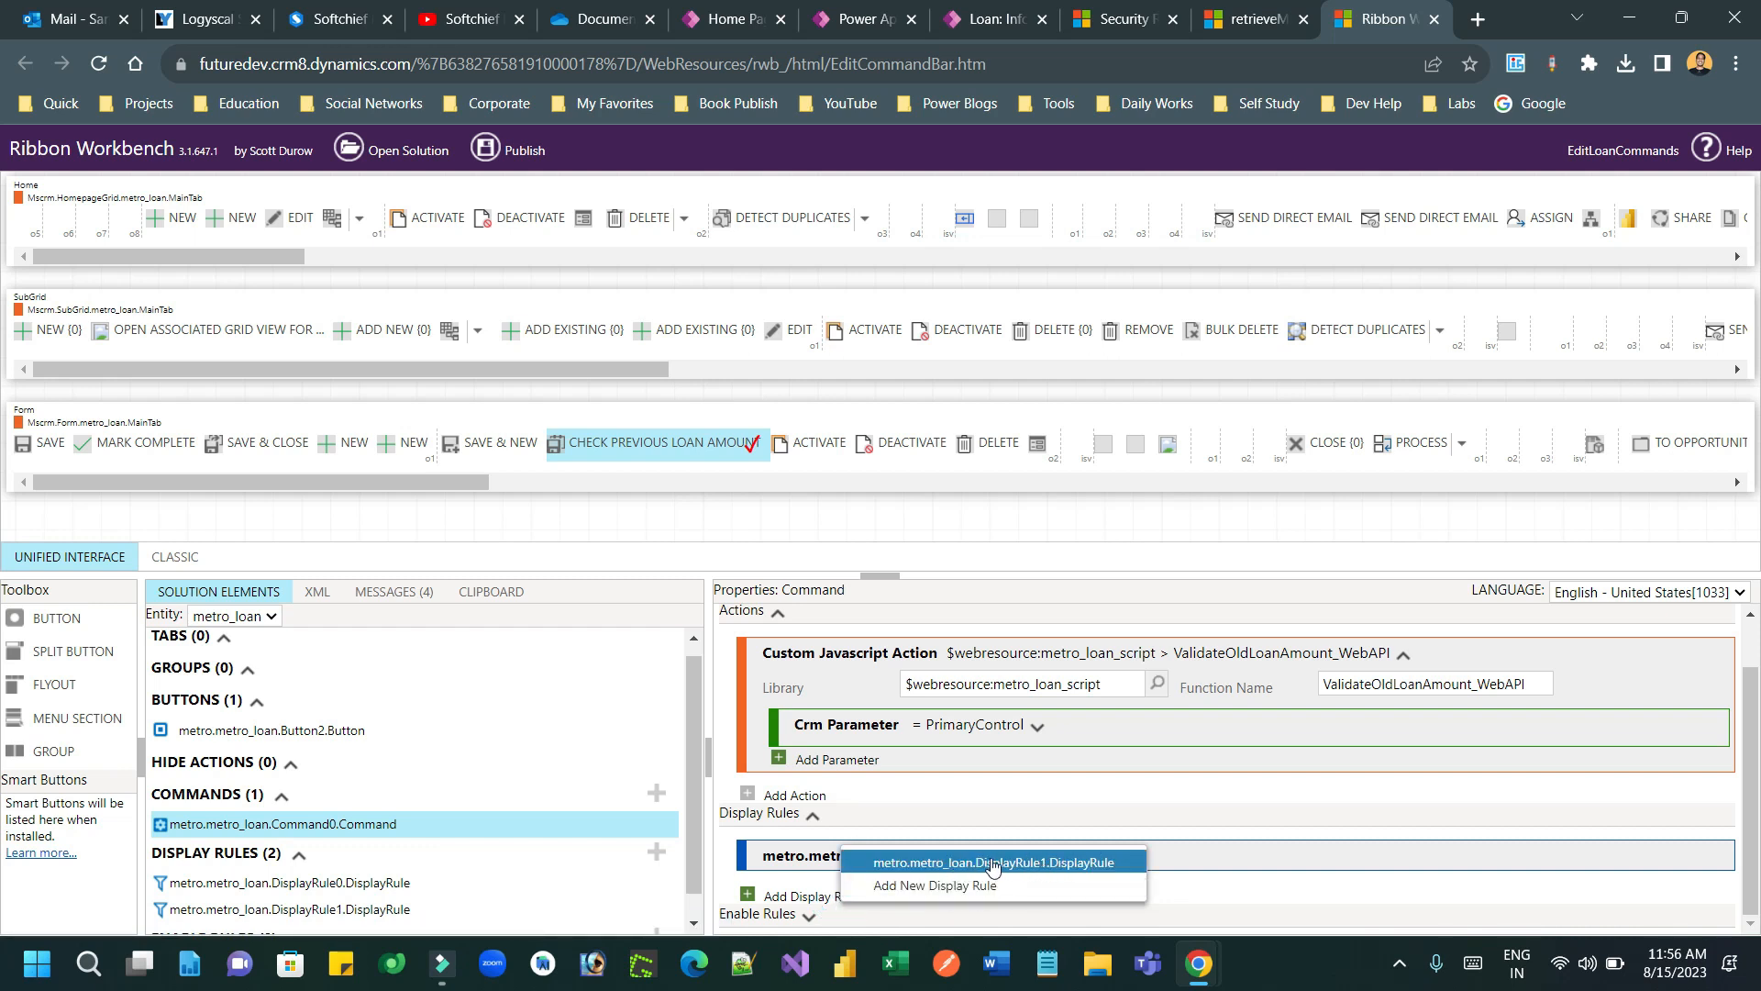
right_click(807, 860)
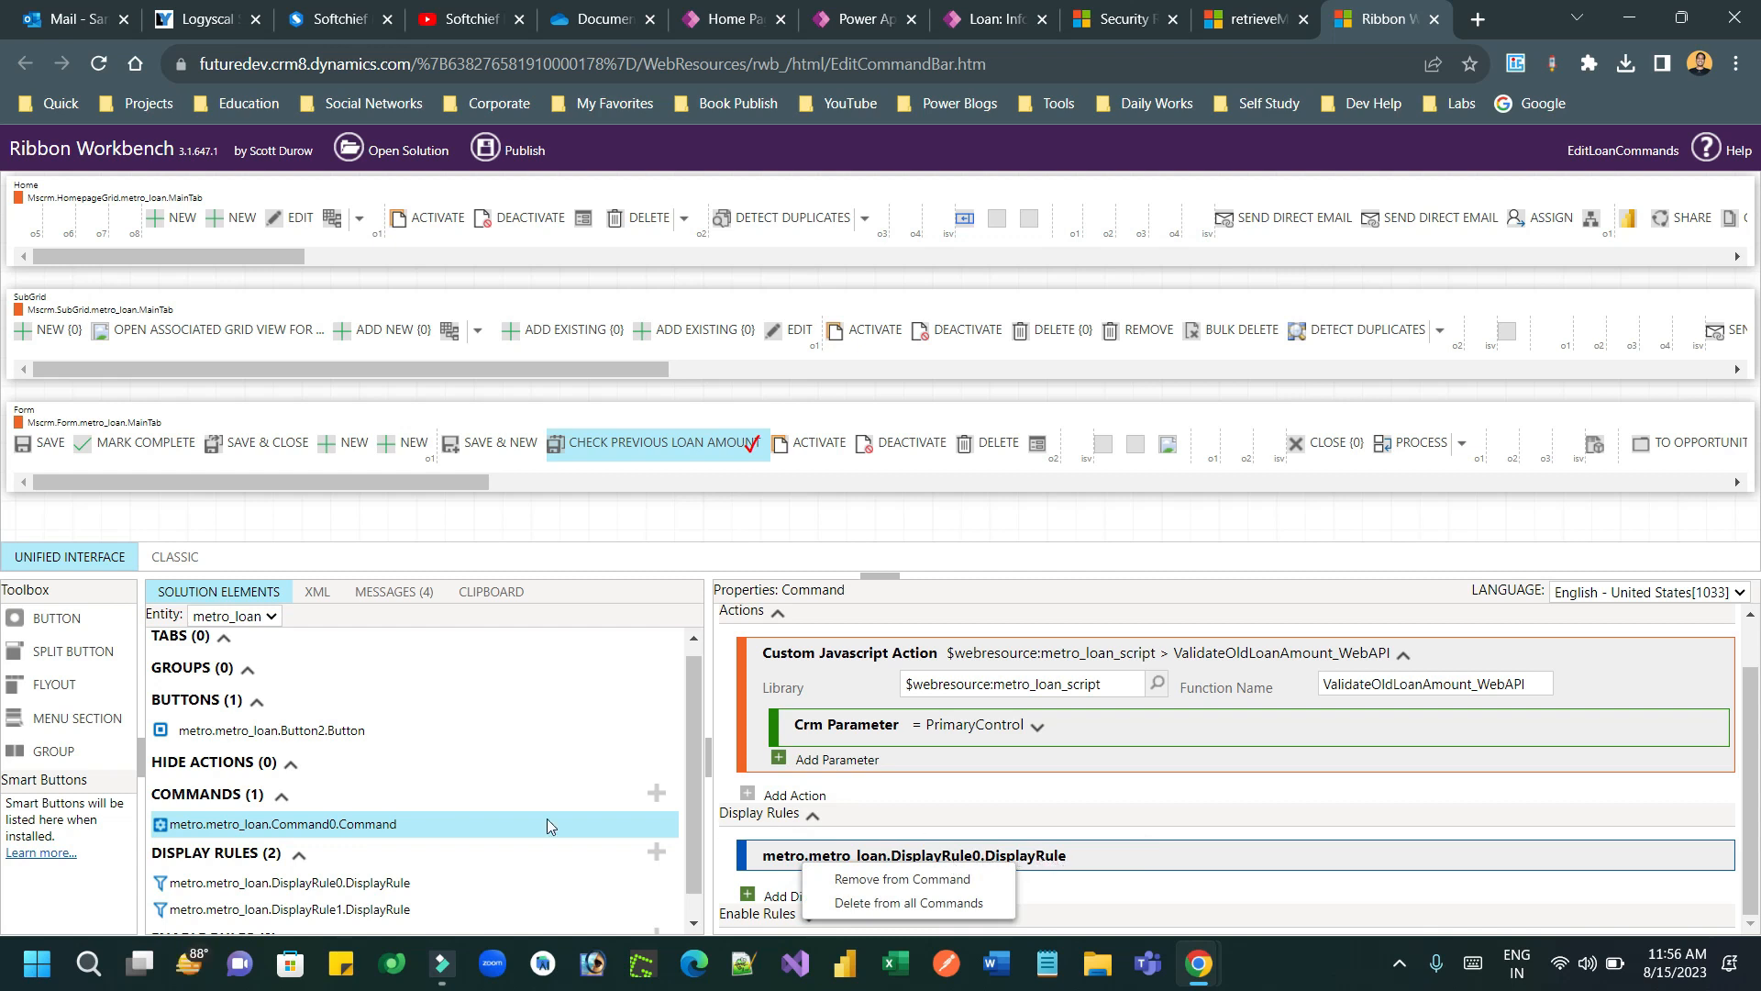
- Delete the second display rule, metro.metro_loan.DisplayRule1.DisplayRule, from the solution elements
click(380, 915)
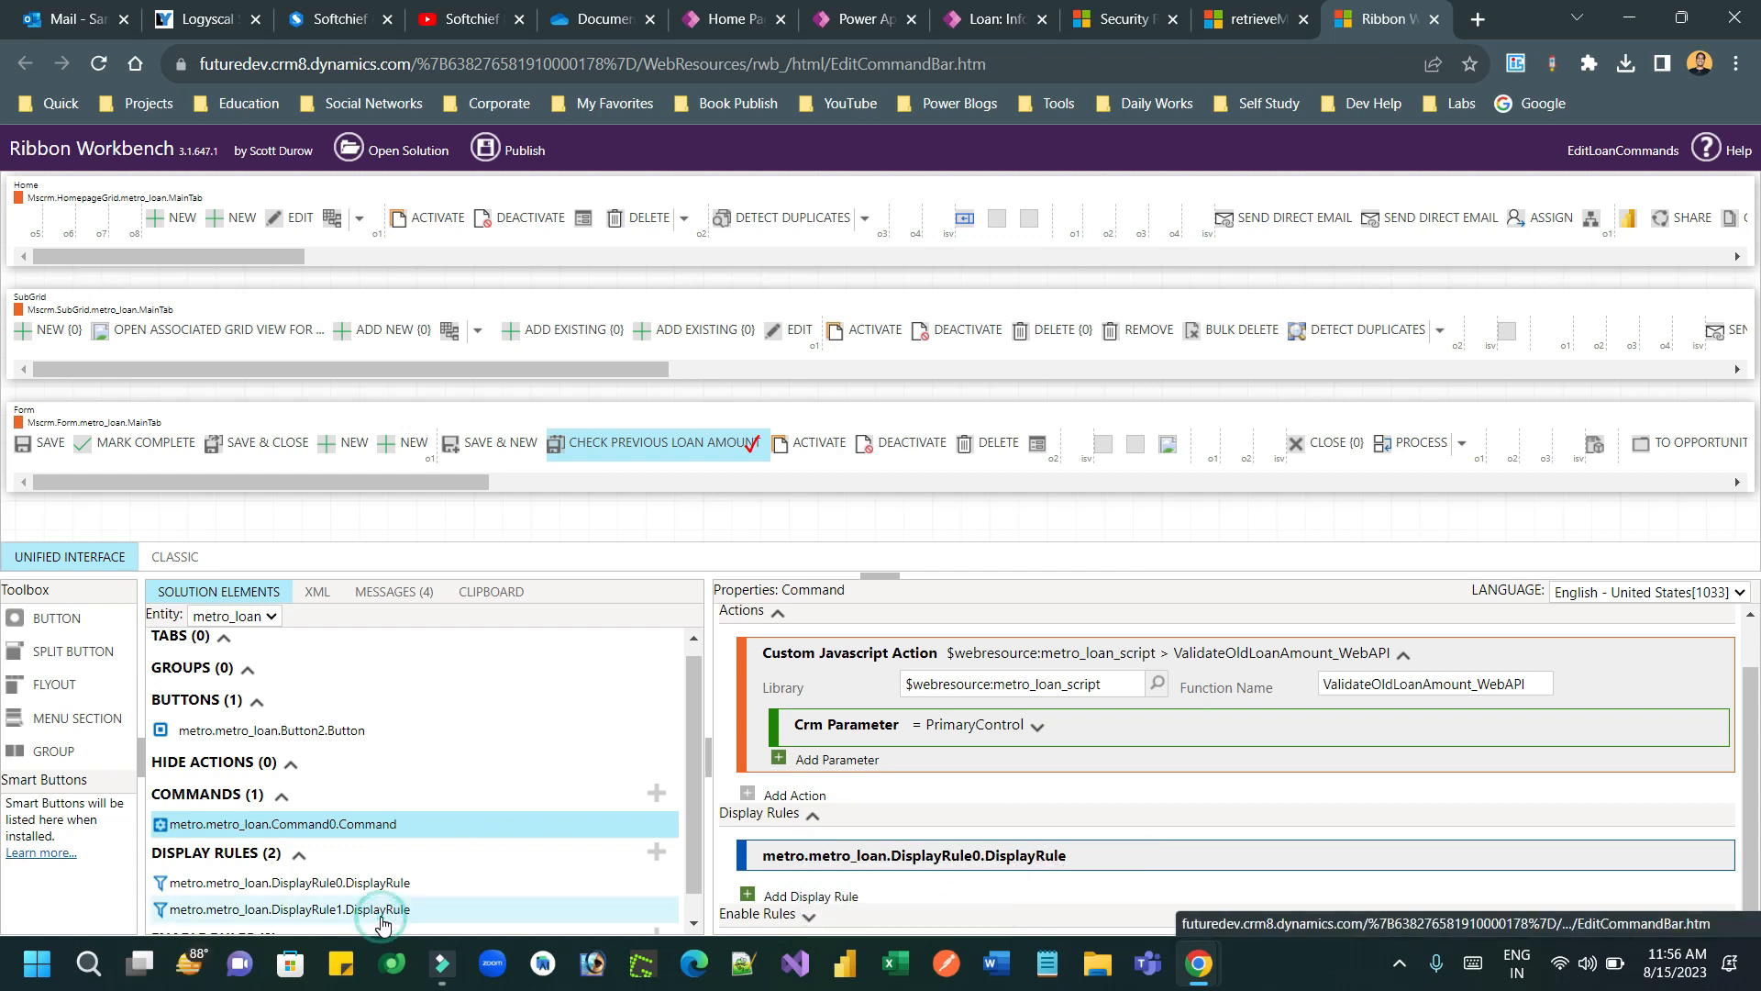
right_click(446, 921)
click(486, 908)
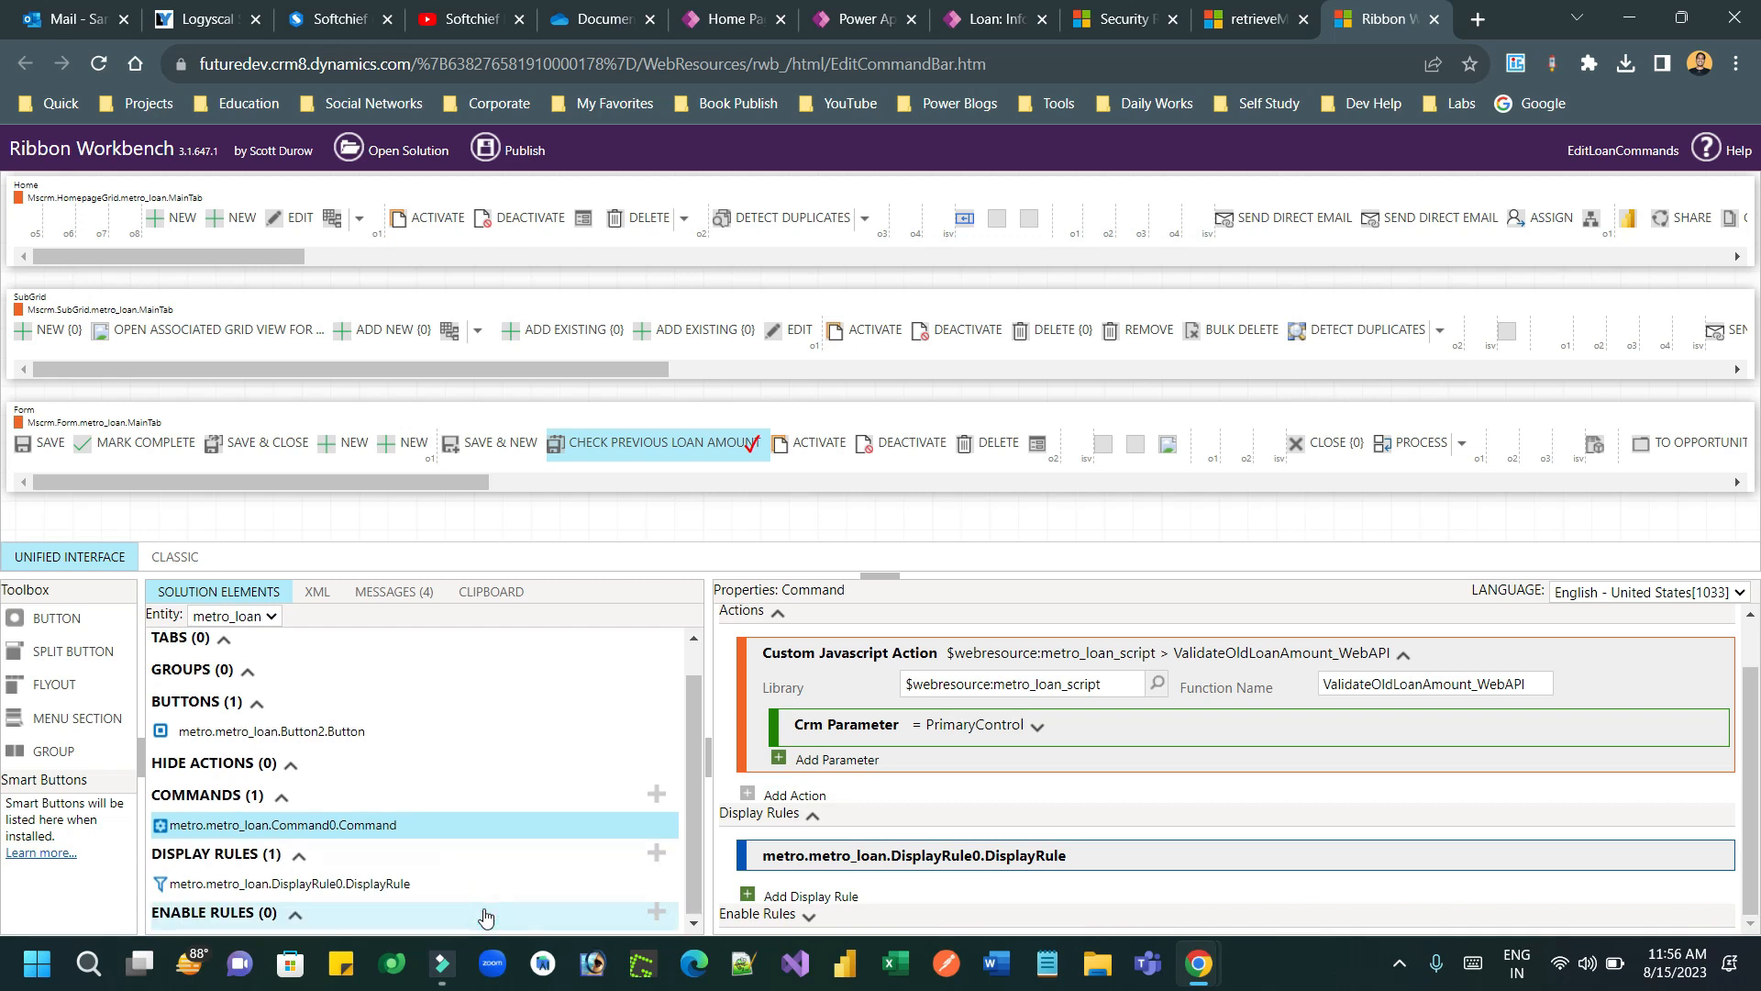
- Review the remaining display rule's privilege settings and its assignment to the metro_loan command, collapsing the command's actions
click(371, 886)
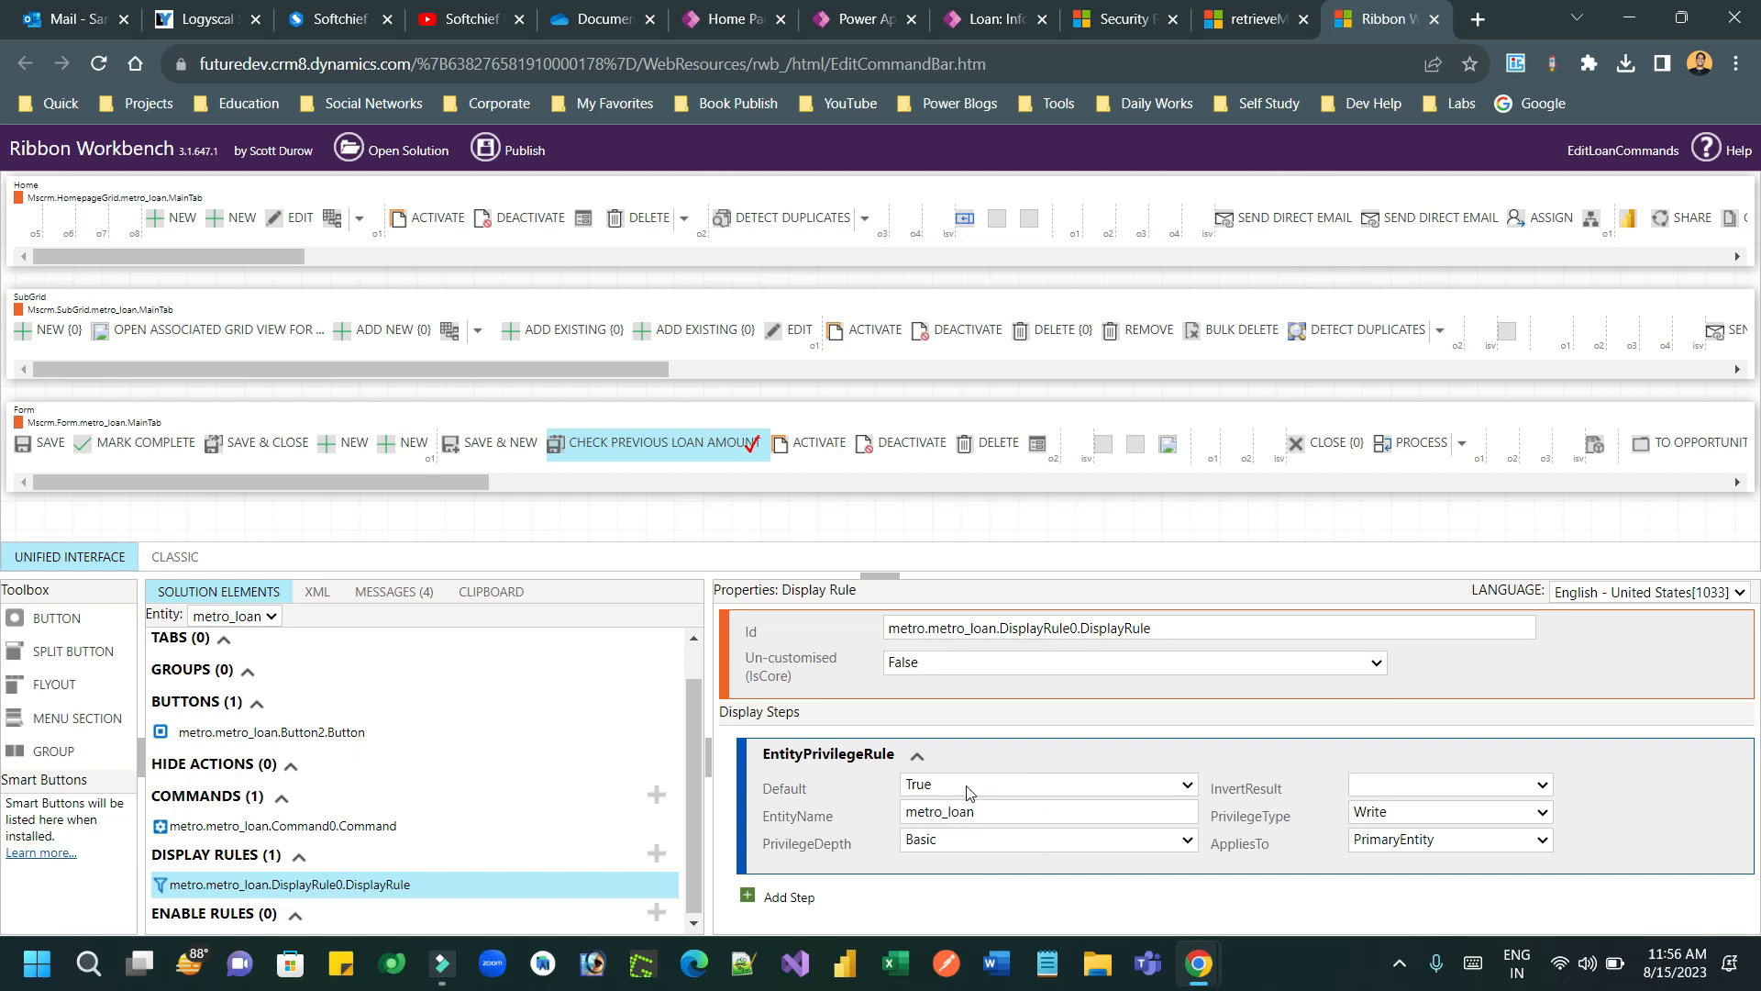
click(456, 831)
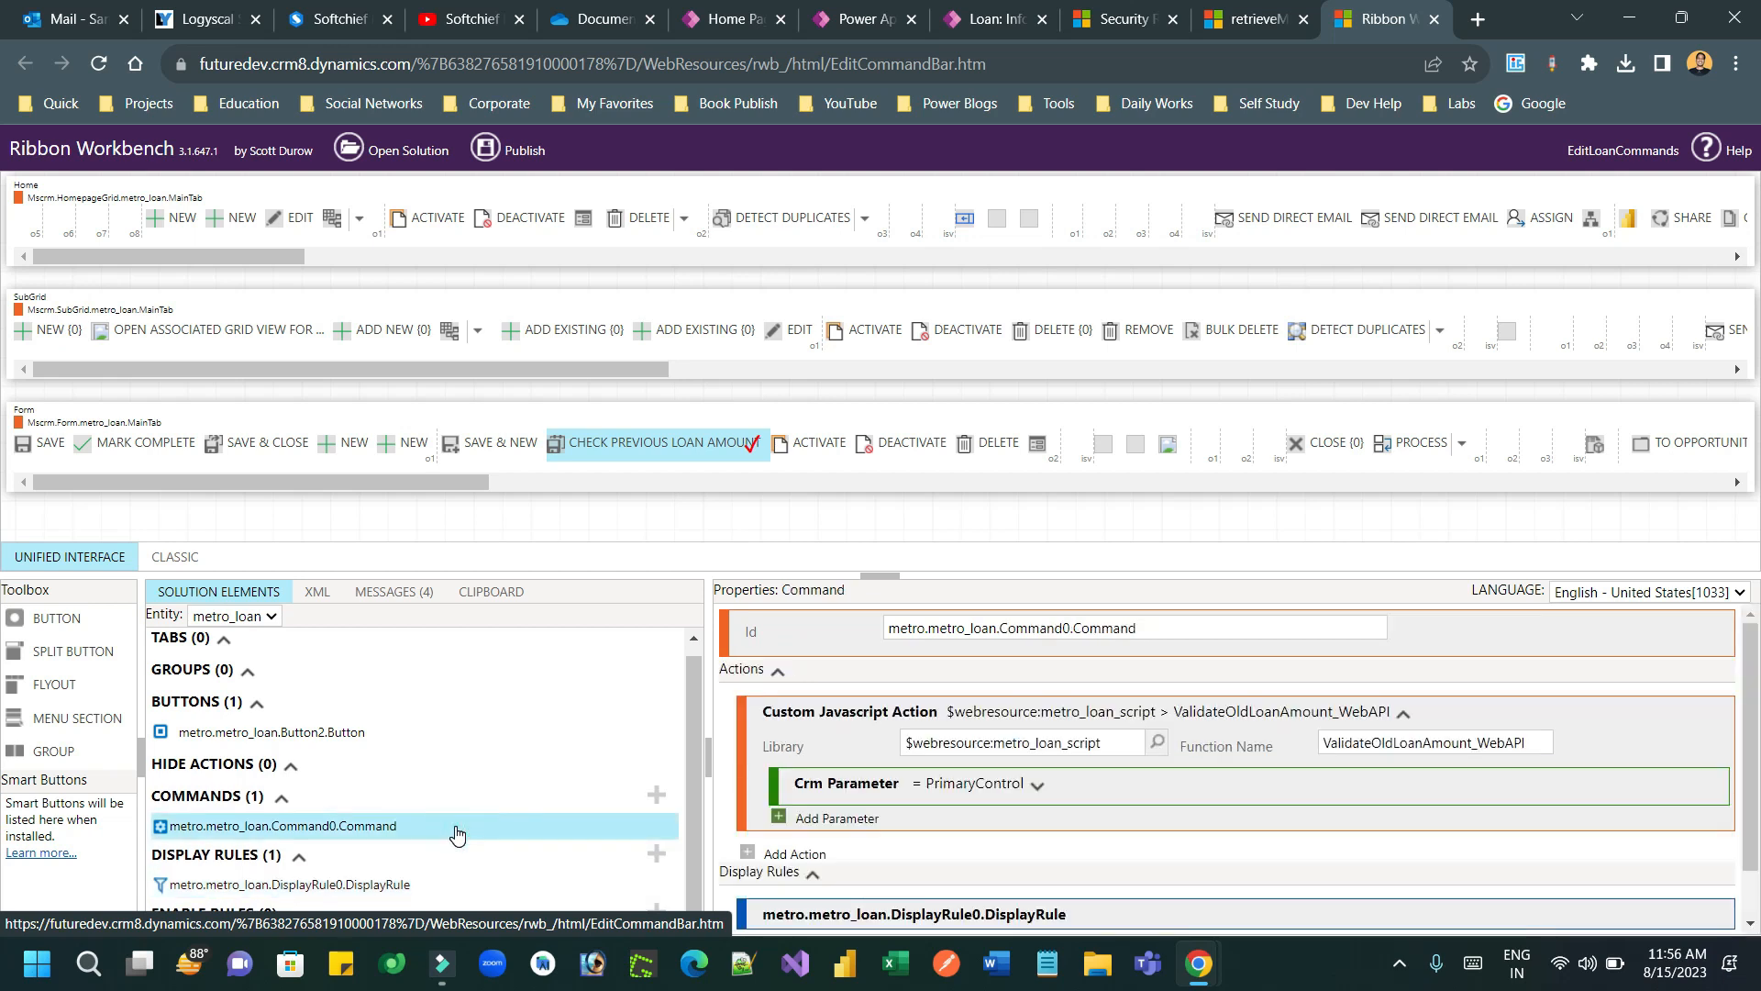
click(778, 671)
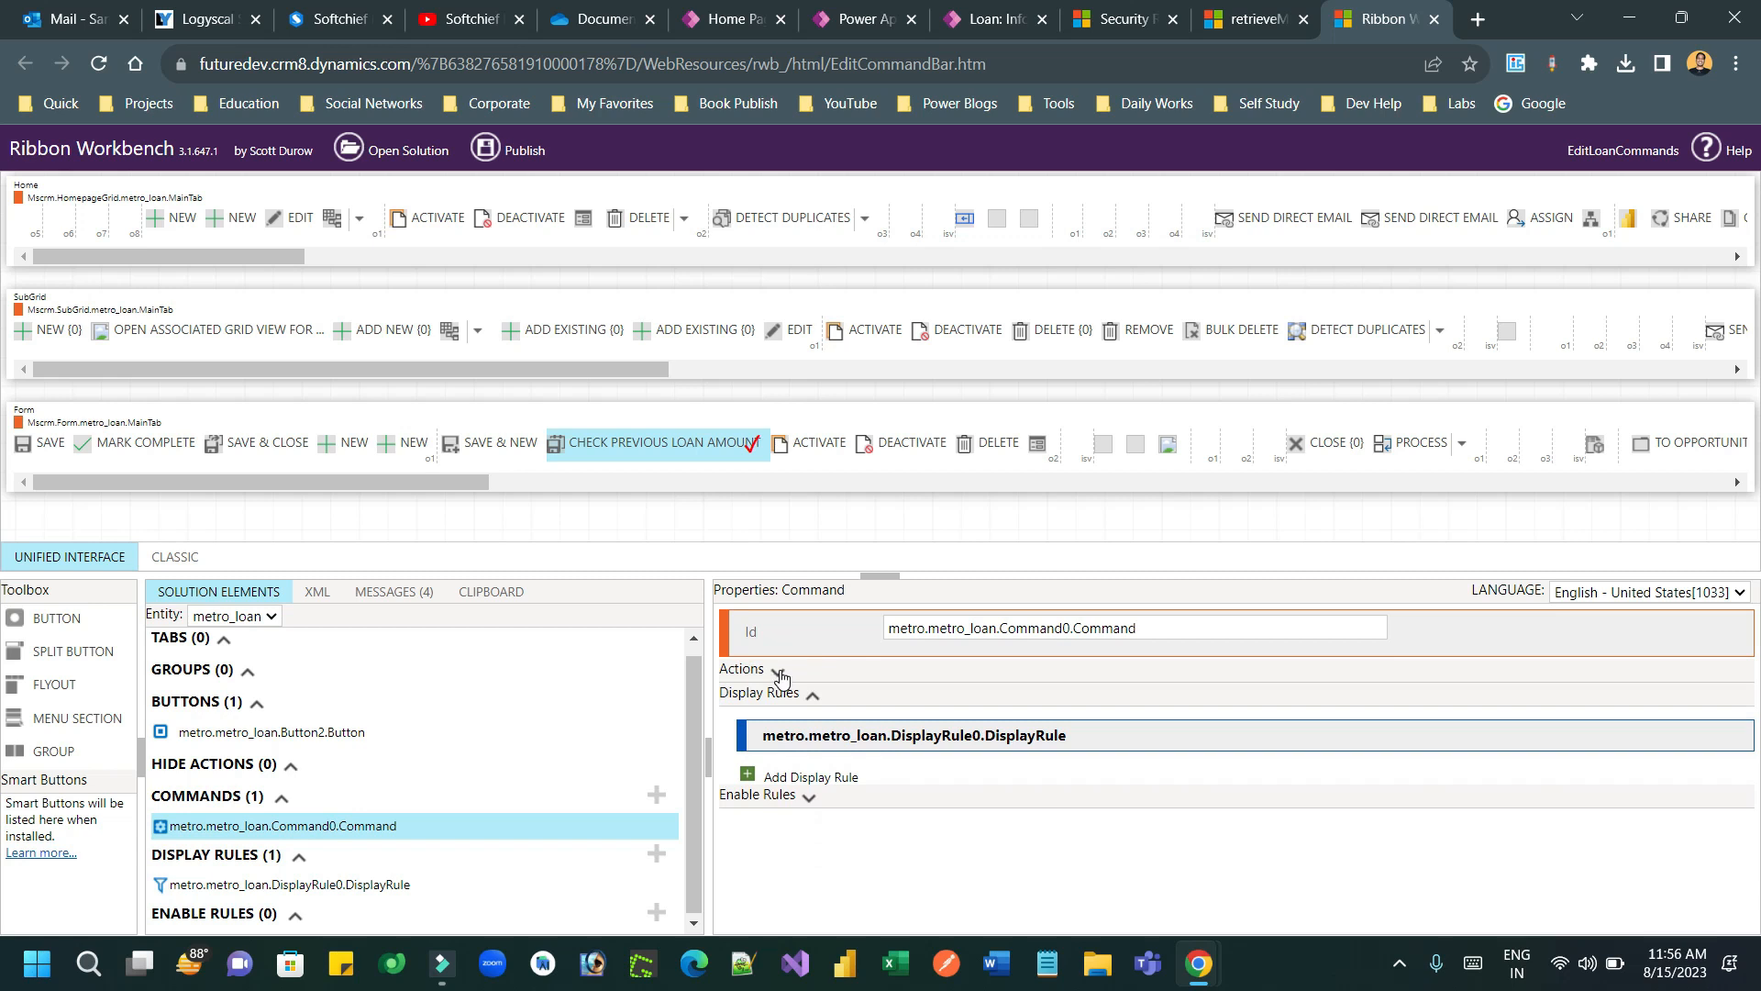
click(779, 672)
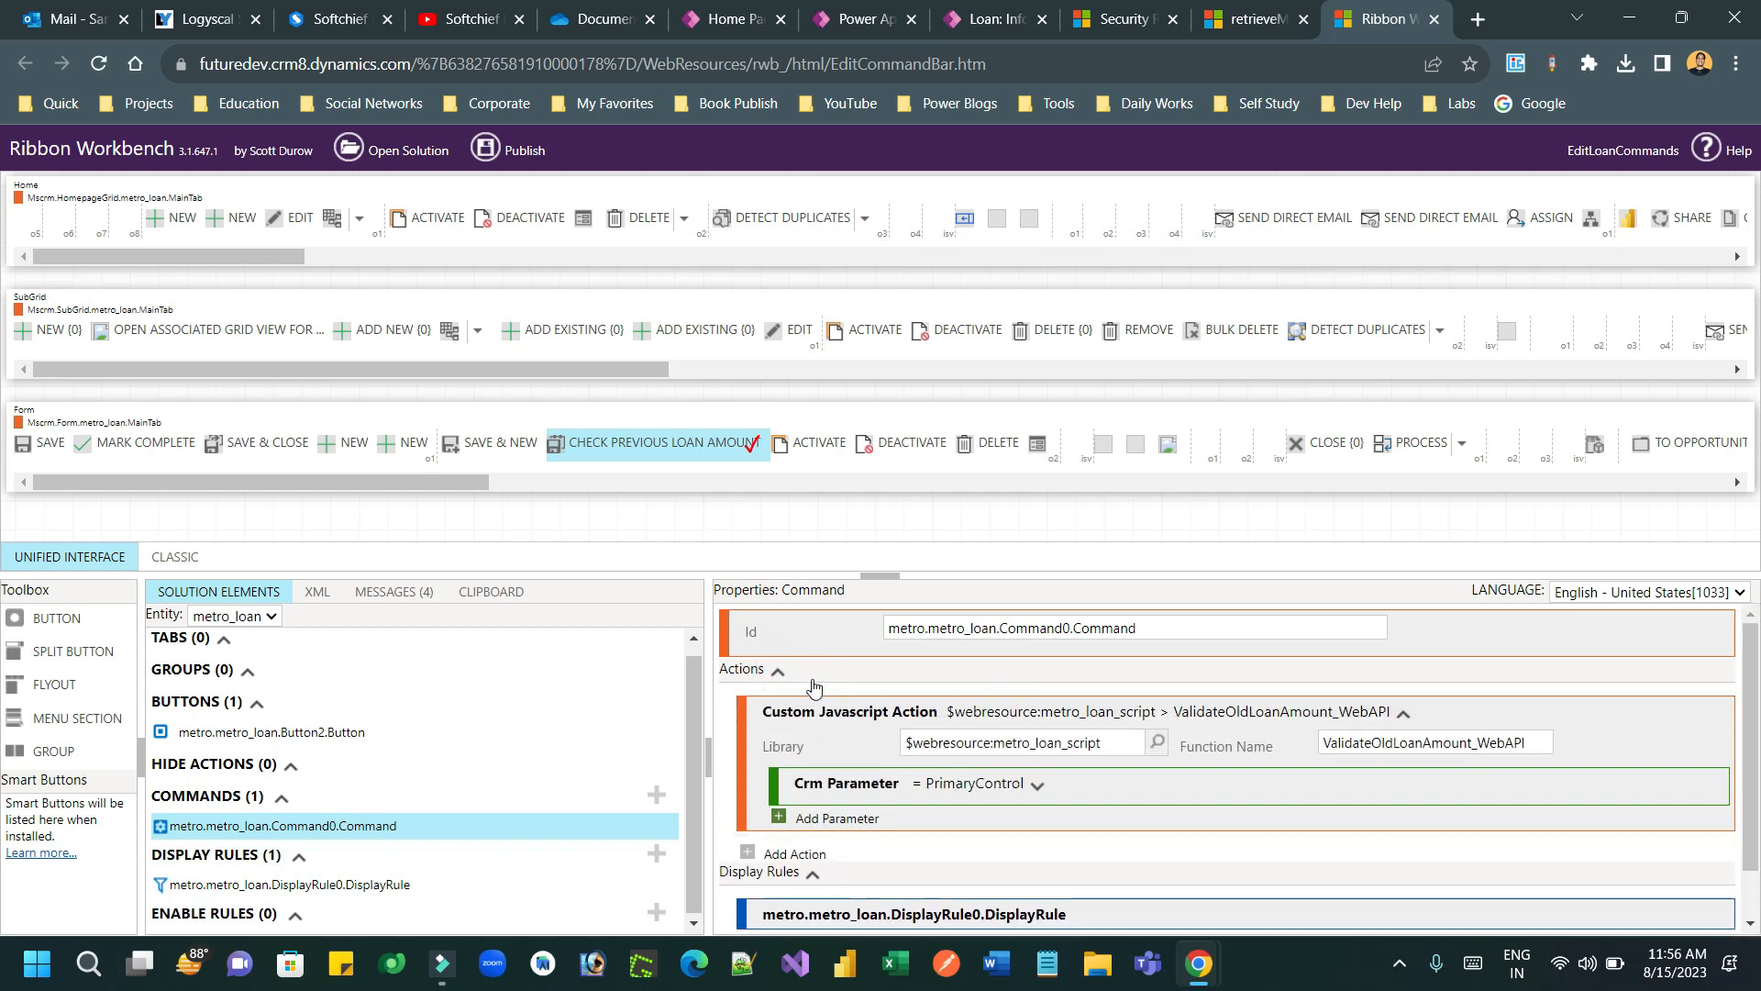
click(778, 670)
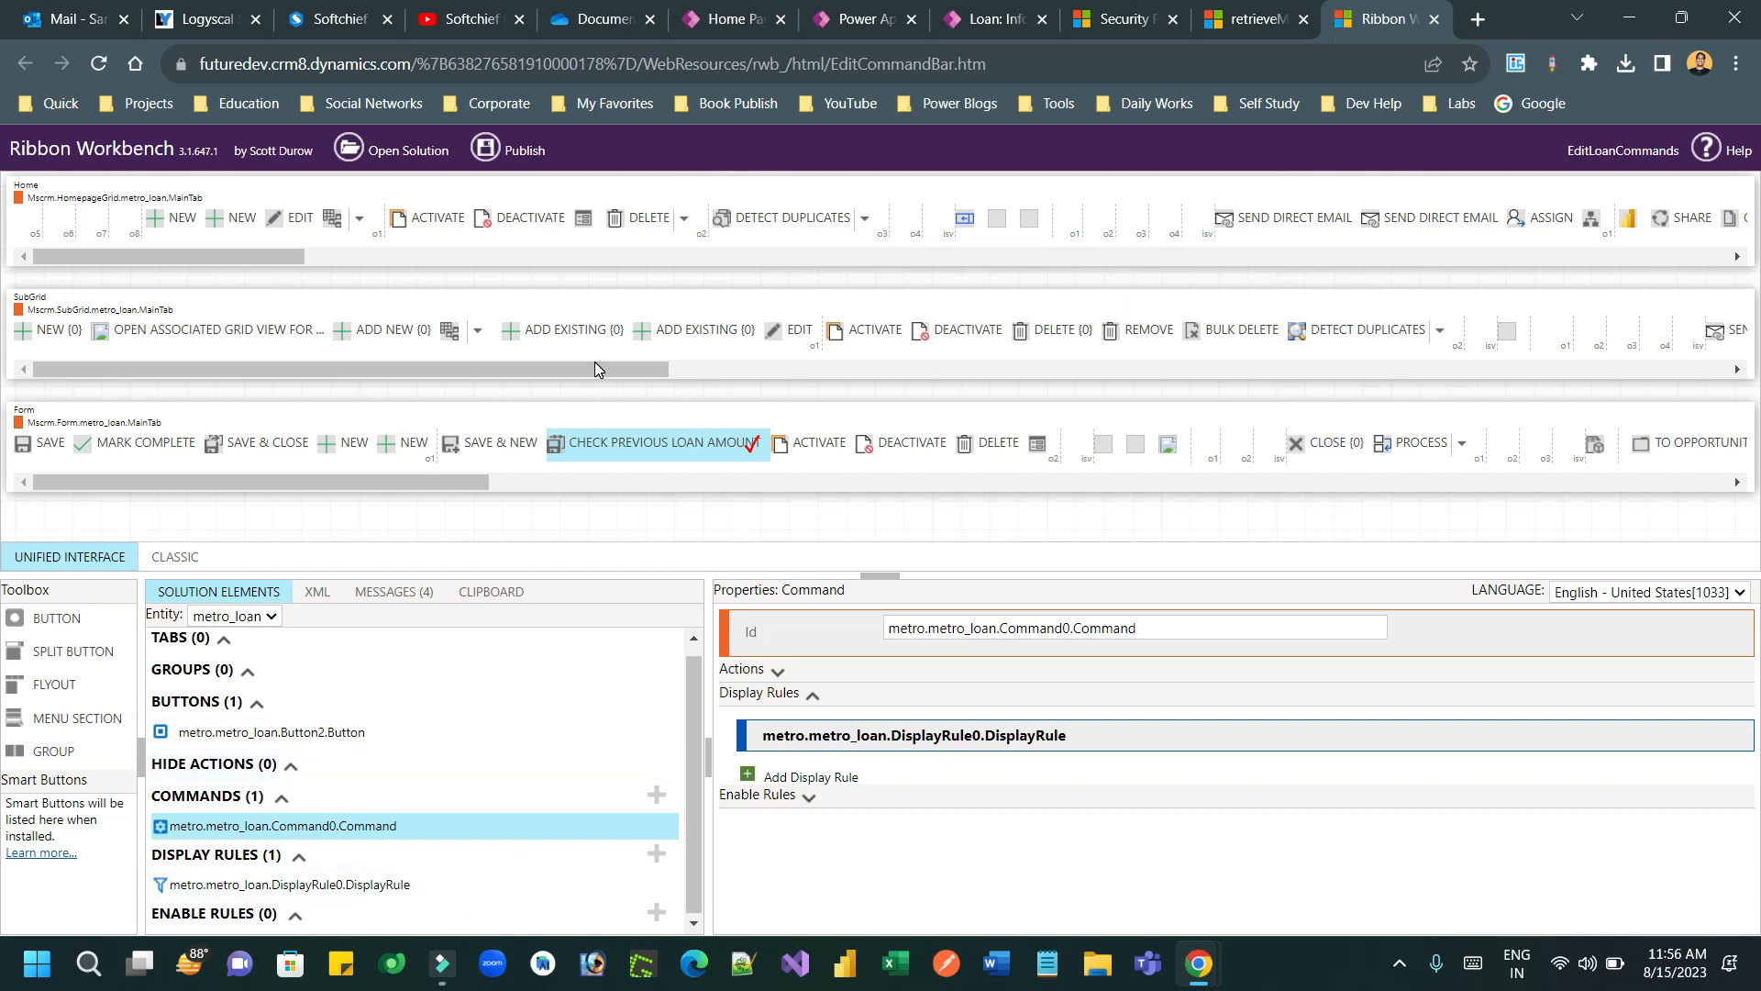
- Publish the ribbon customizations with confirmation, and switch to the incognito window showing the GJ Personal Loan record
click(522, 154)
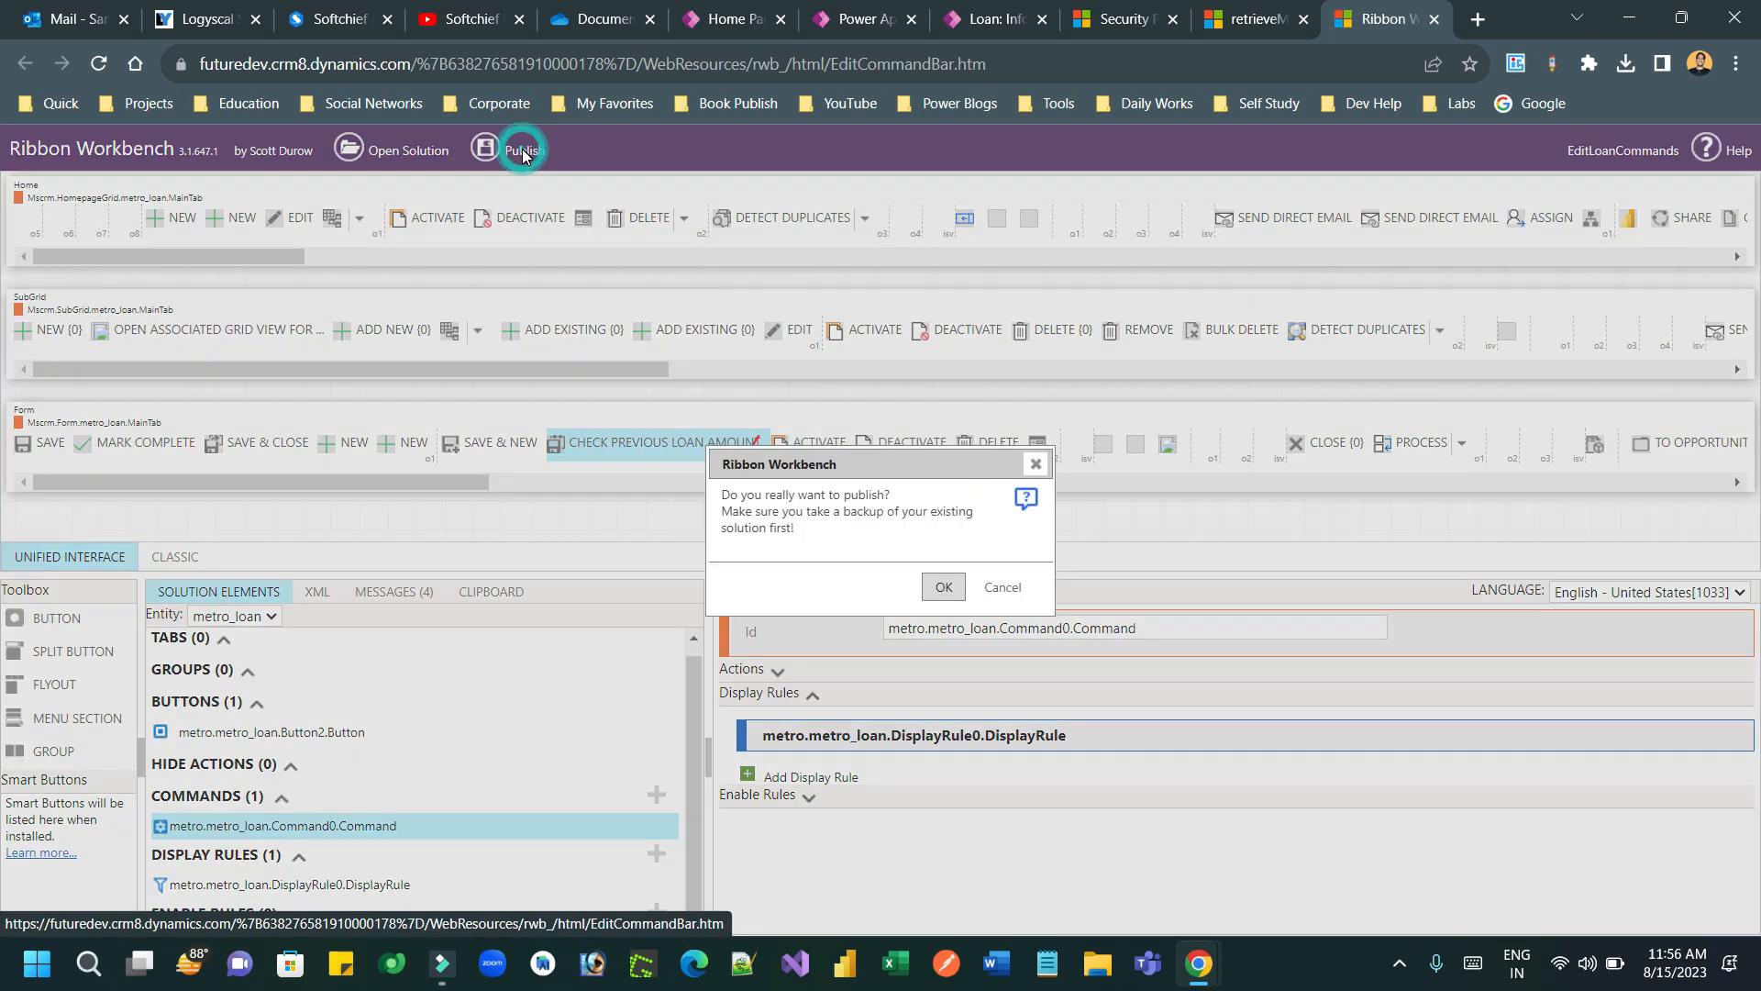
click(944, 585)
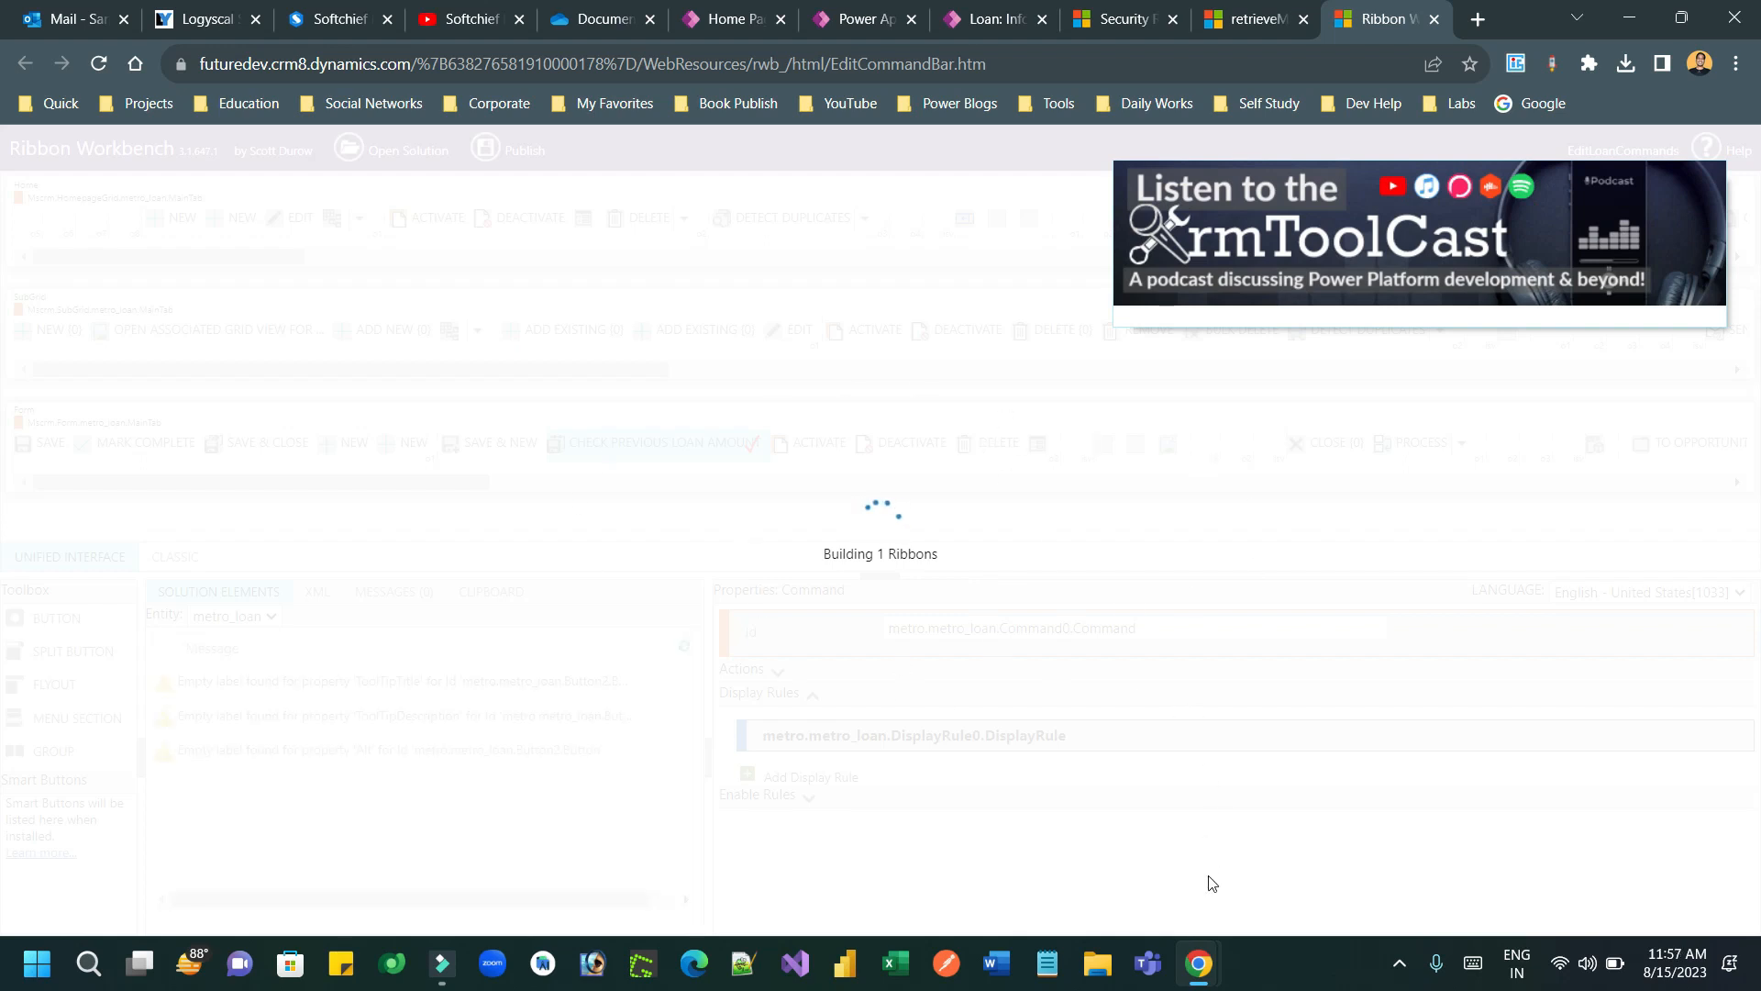
mouse_move(1209, 959)
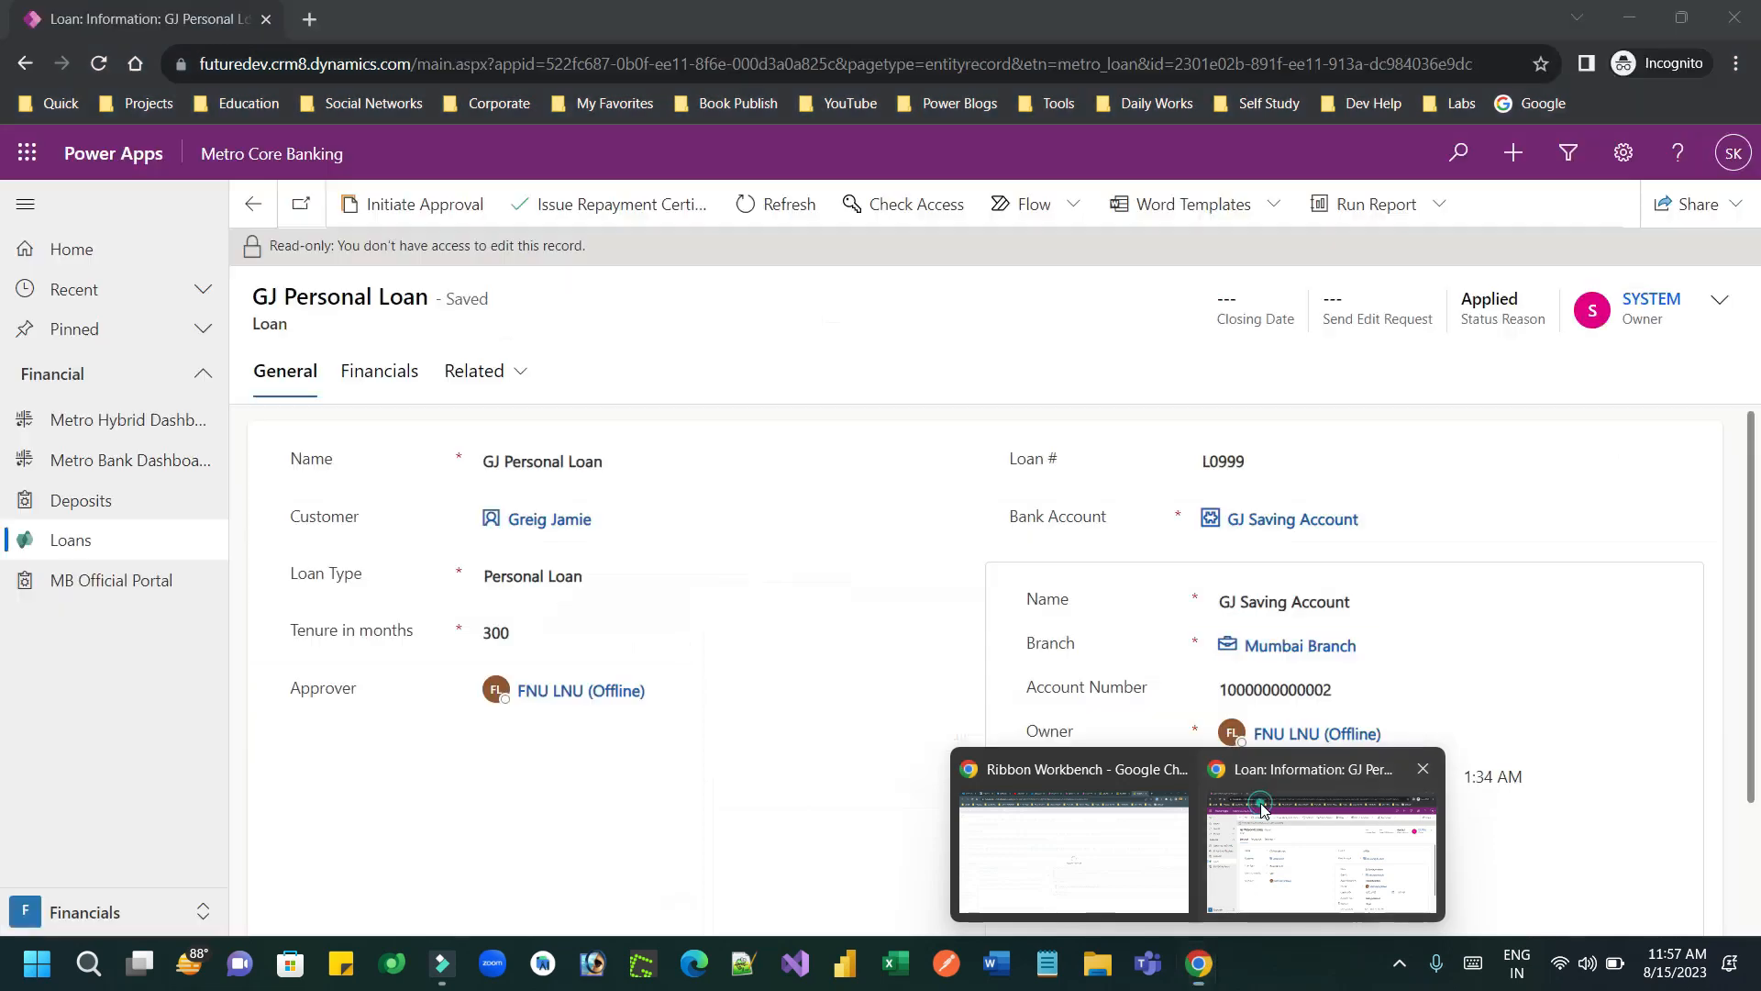
click(1262, 811)
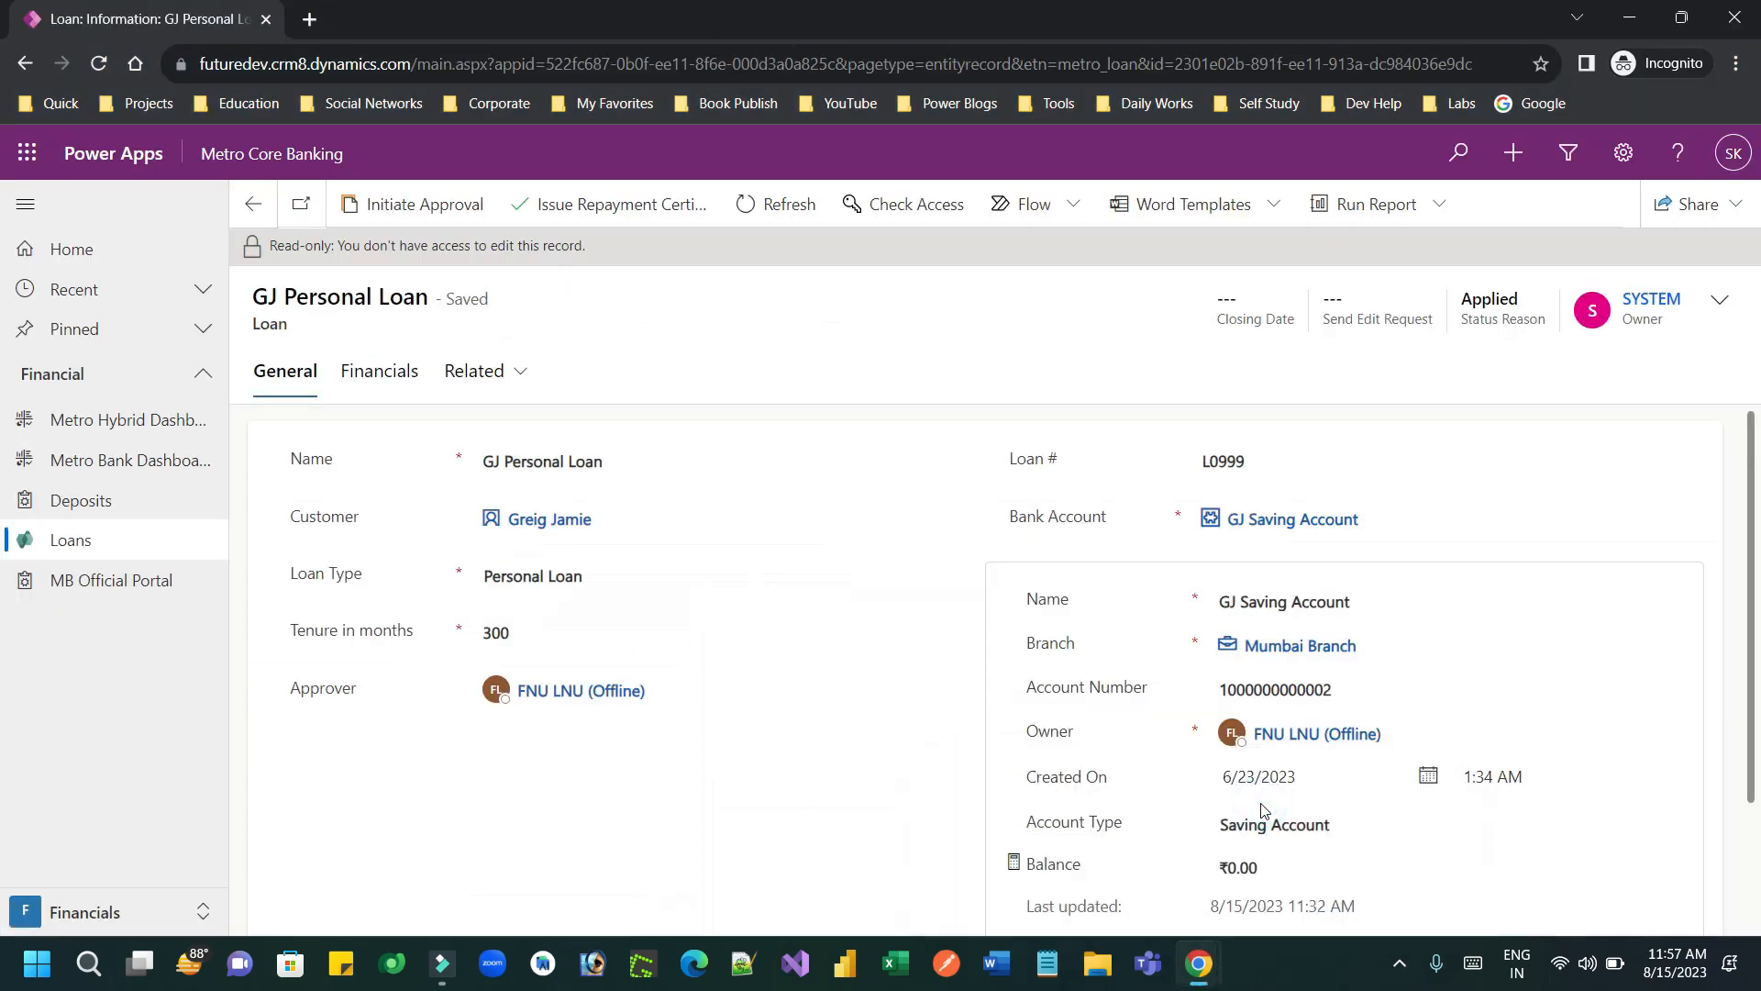
- Check which account is signed in on the GJ Personal Loan record, and return to the Loans list
click(1733, 153)
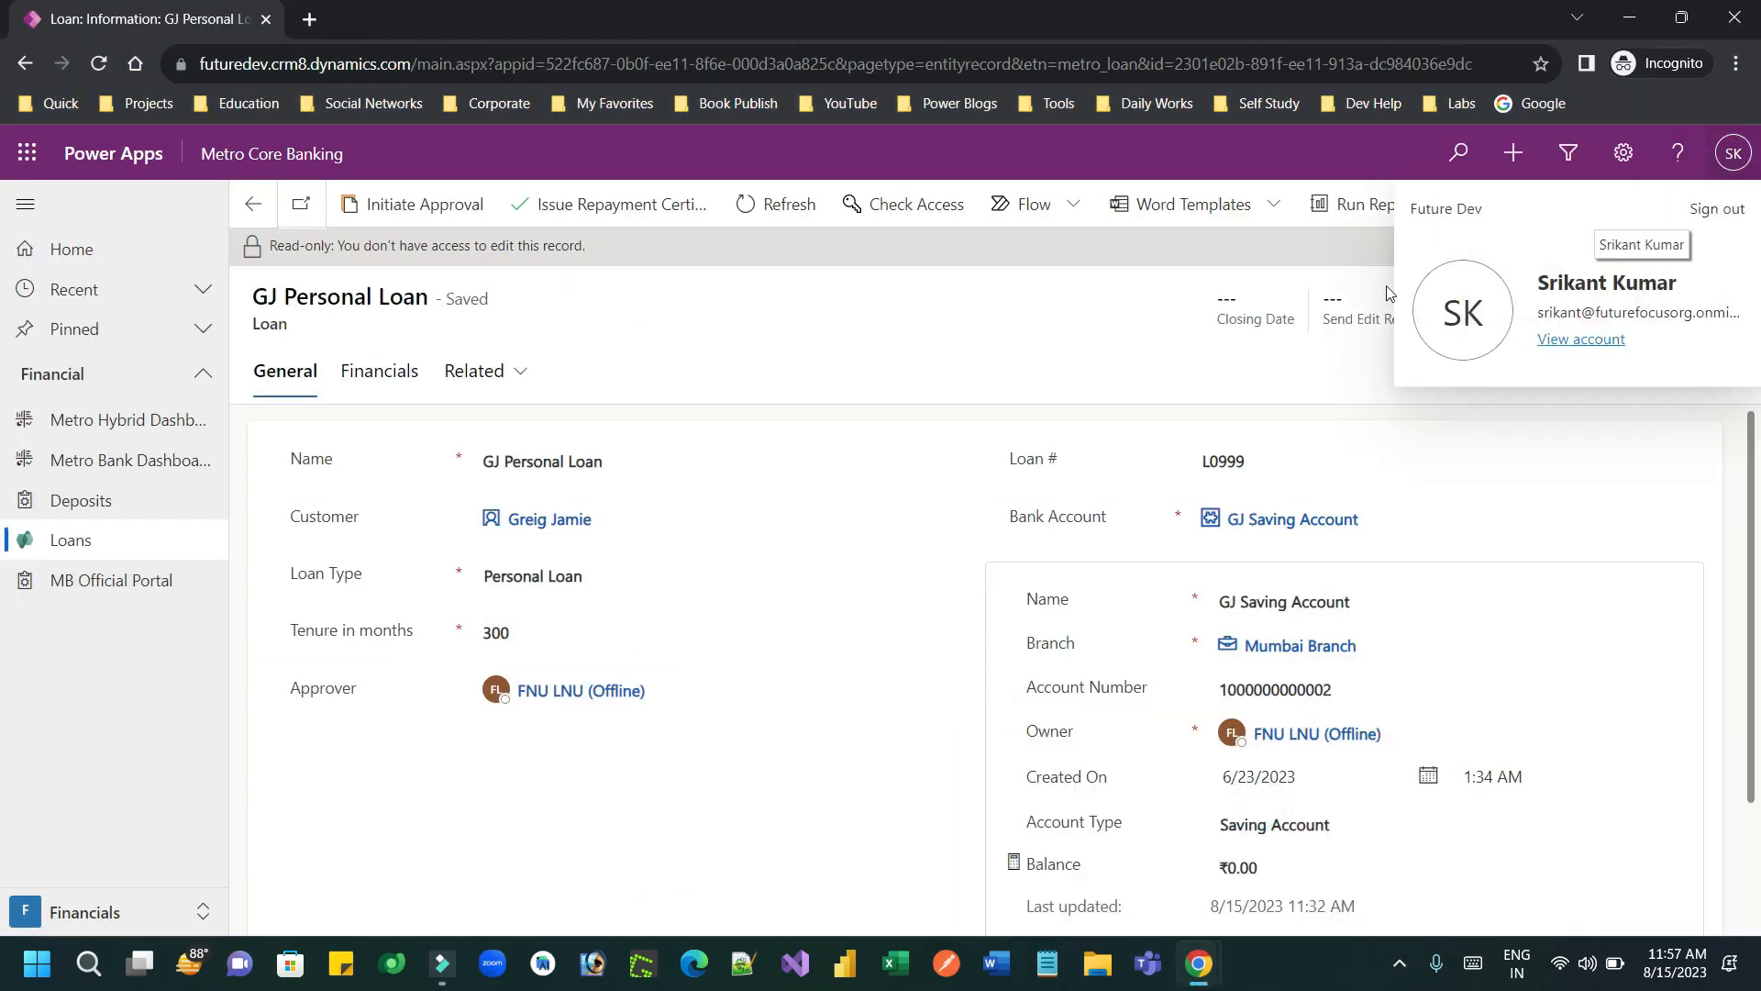
click(162, 539)
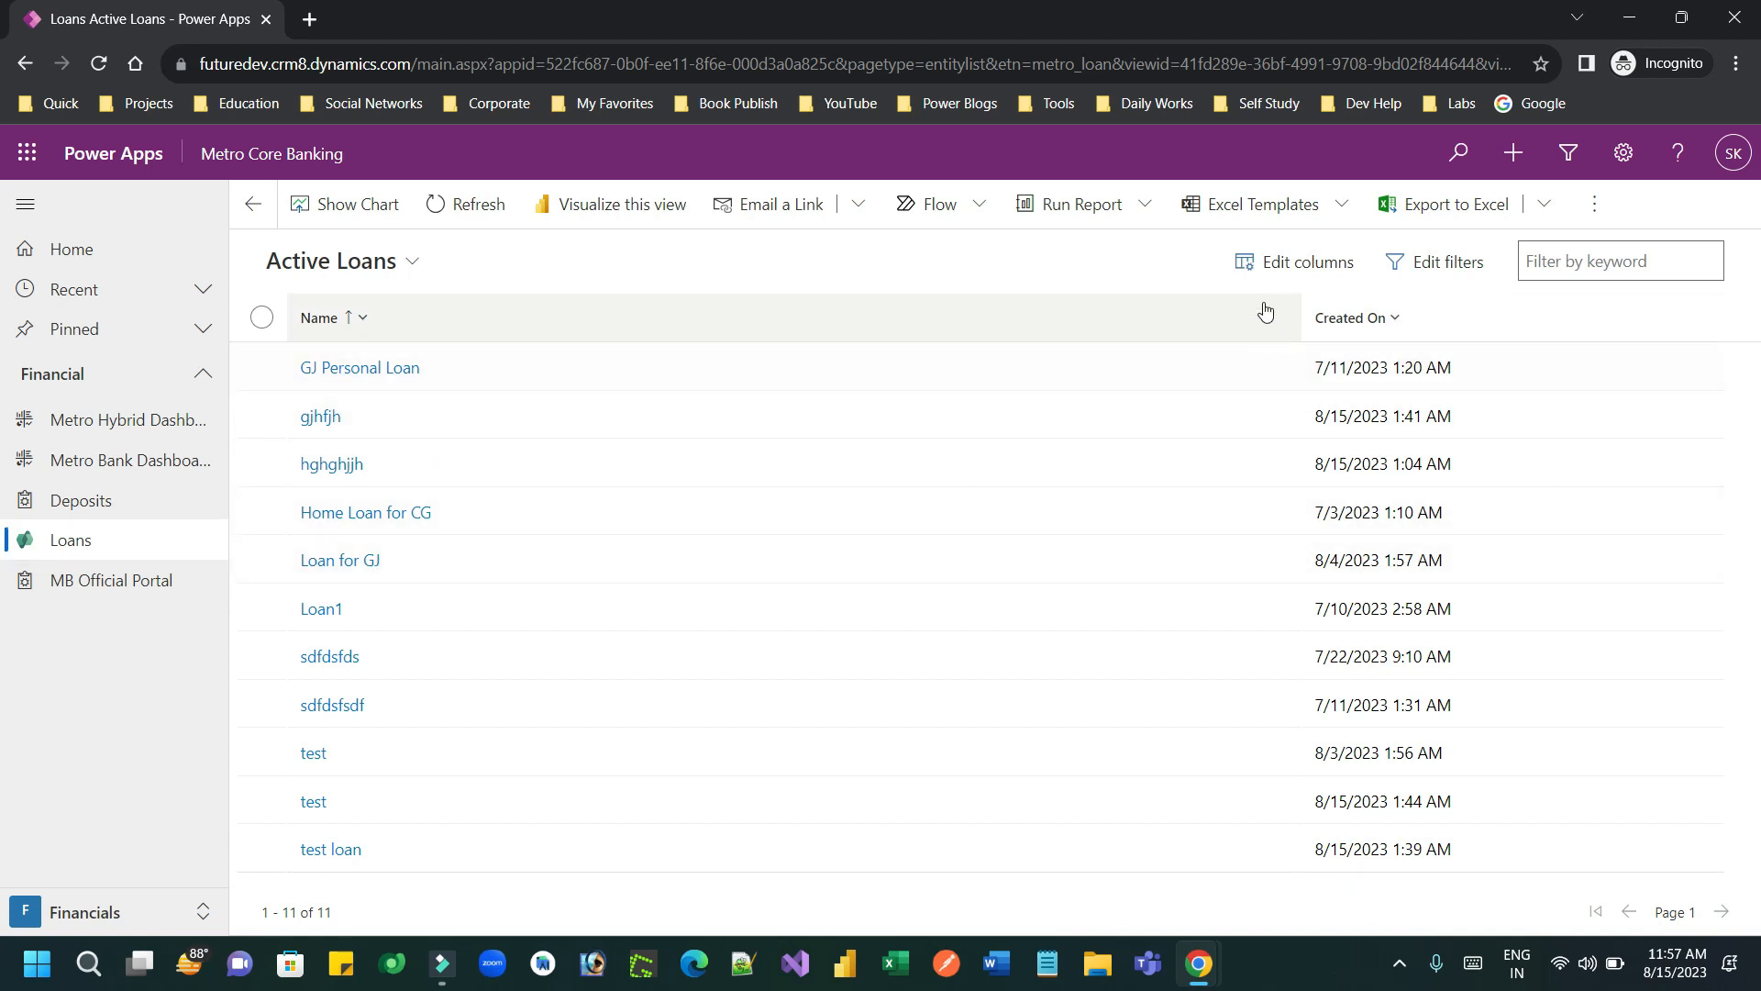
- Add the Loan # column to the Active Loans view, searching the available columns for "loan", and apply the change
click(1285, 263)
click(1449, 207)
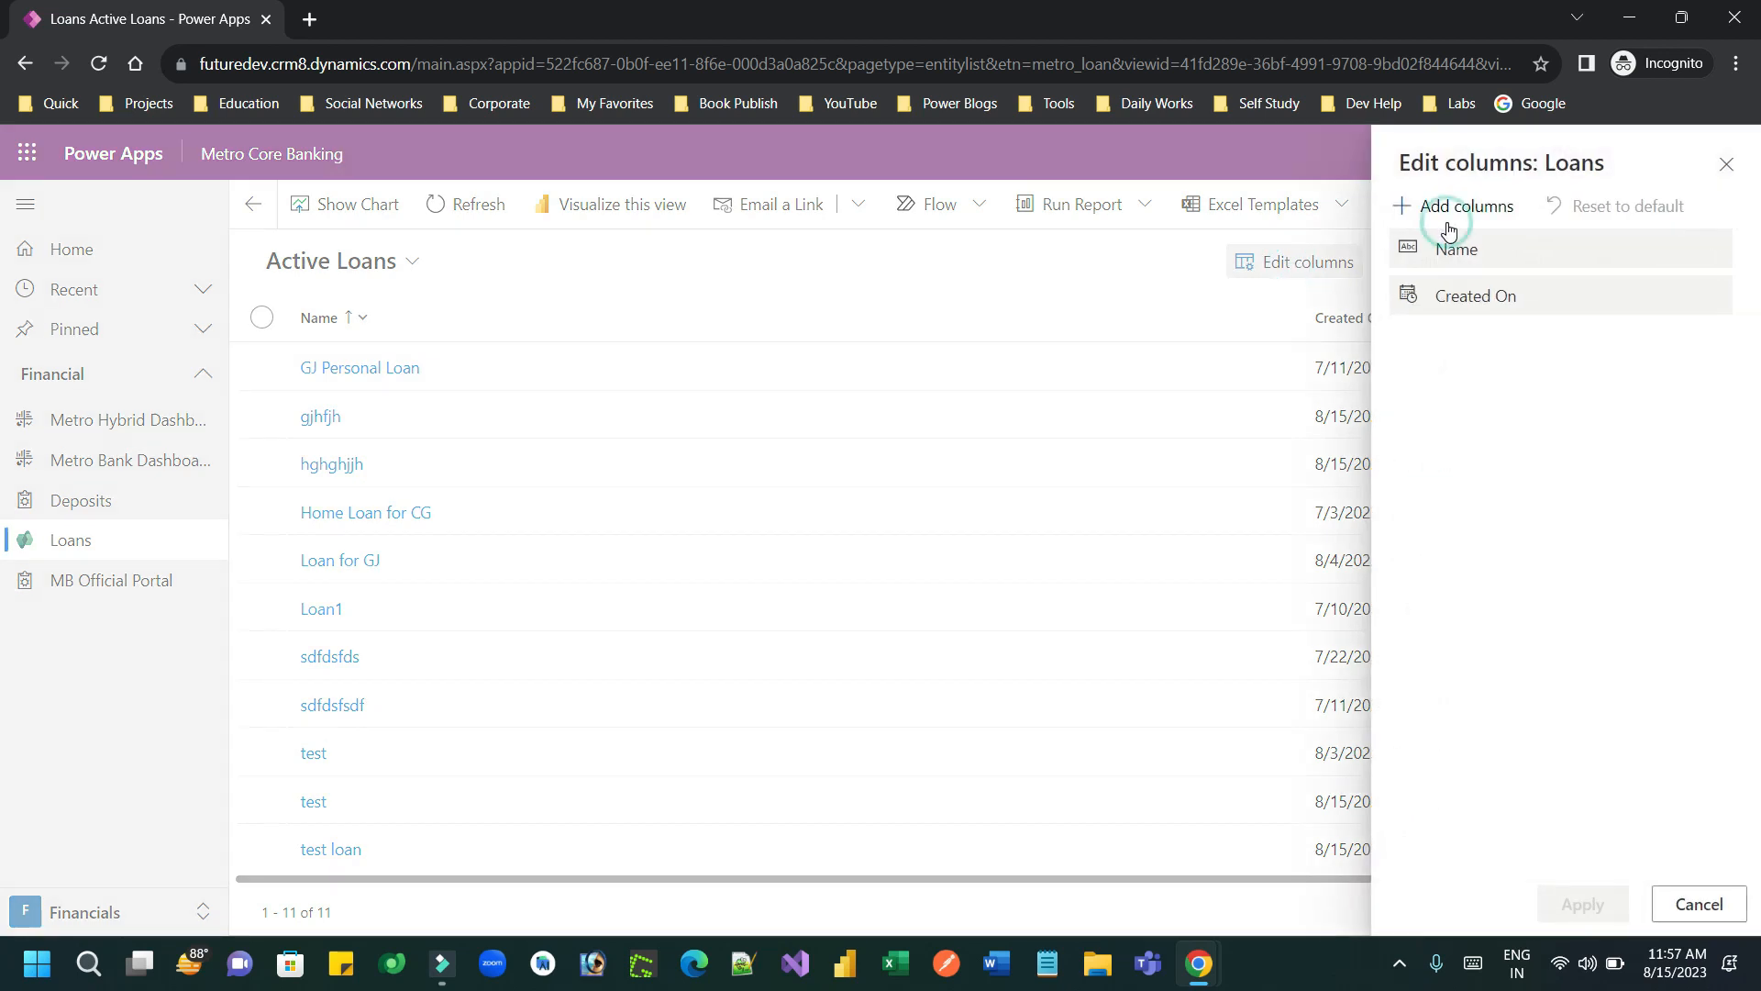
click(1486, 251)
text(lo)
drag(1465, 331, 1702, 469)
click(1702, 469)
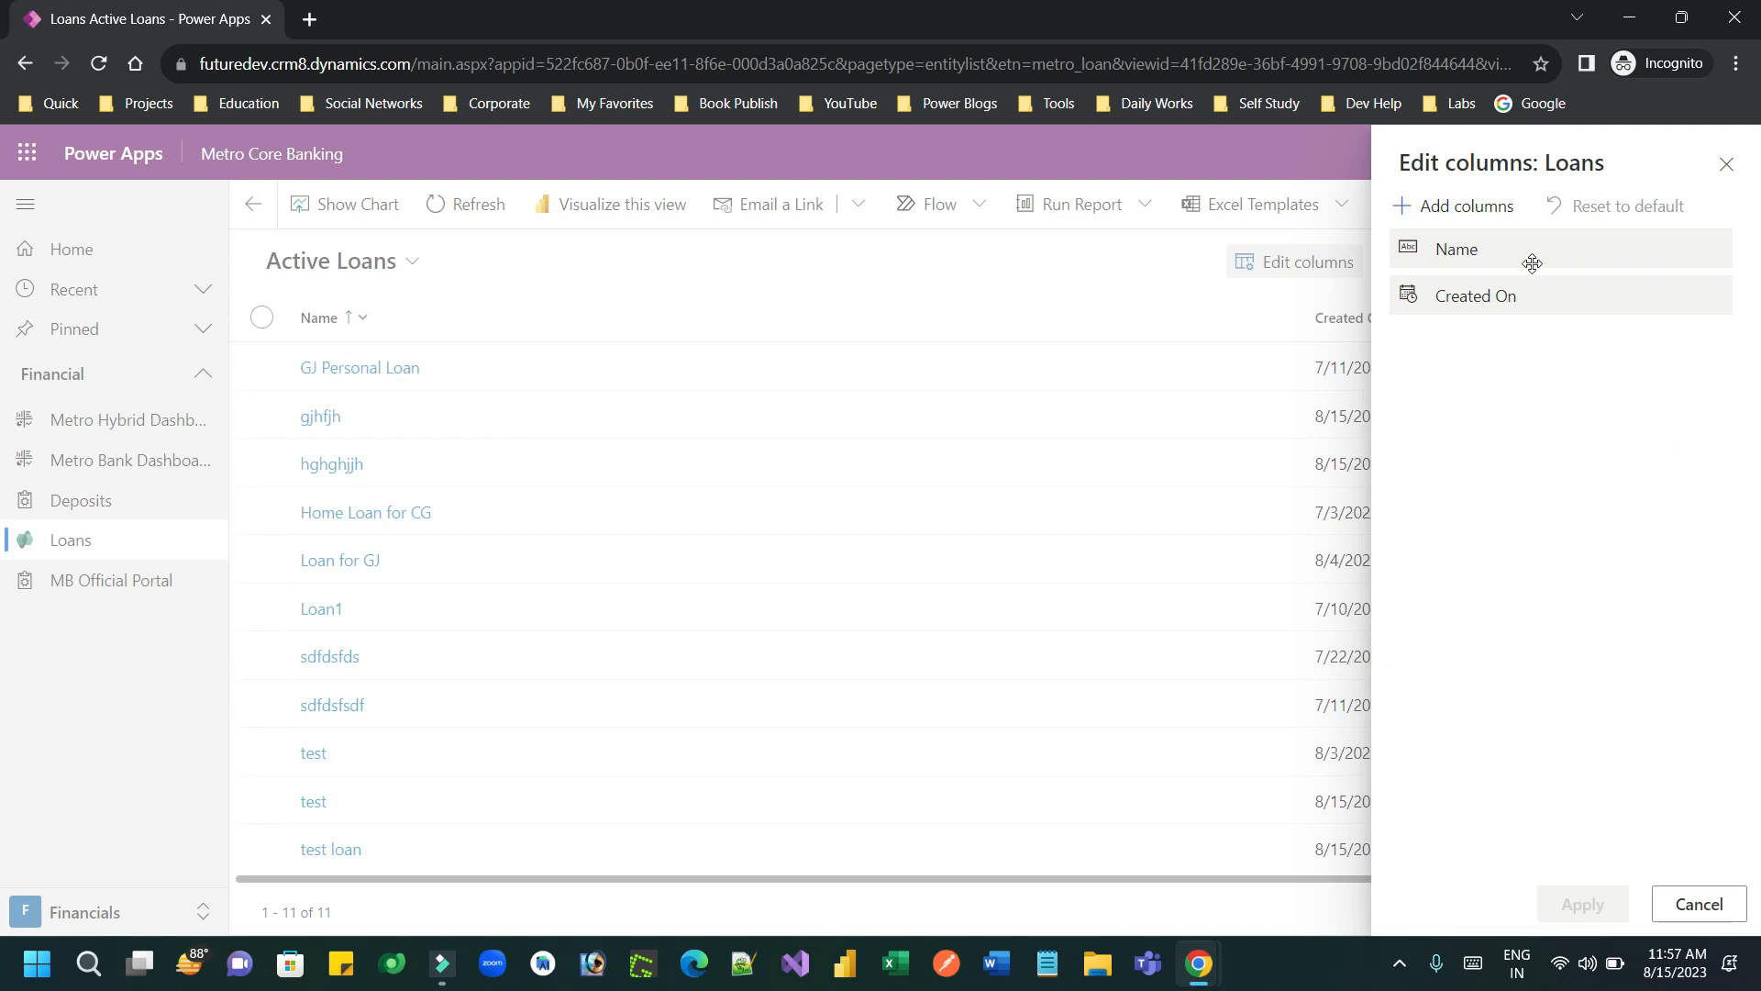
click(1468, 207)
click(1493, 250)
text(lo)
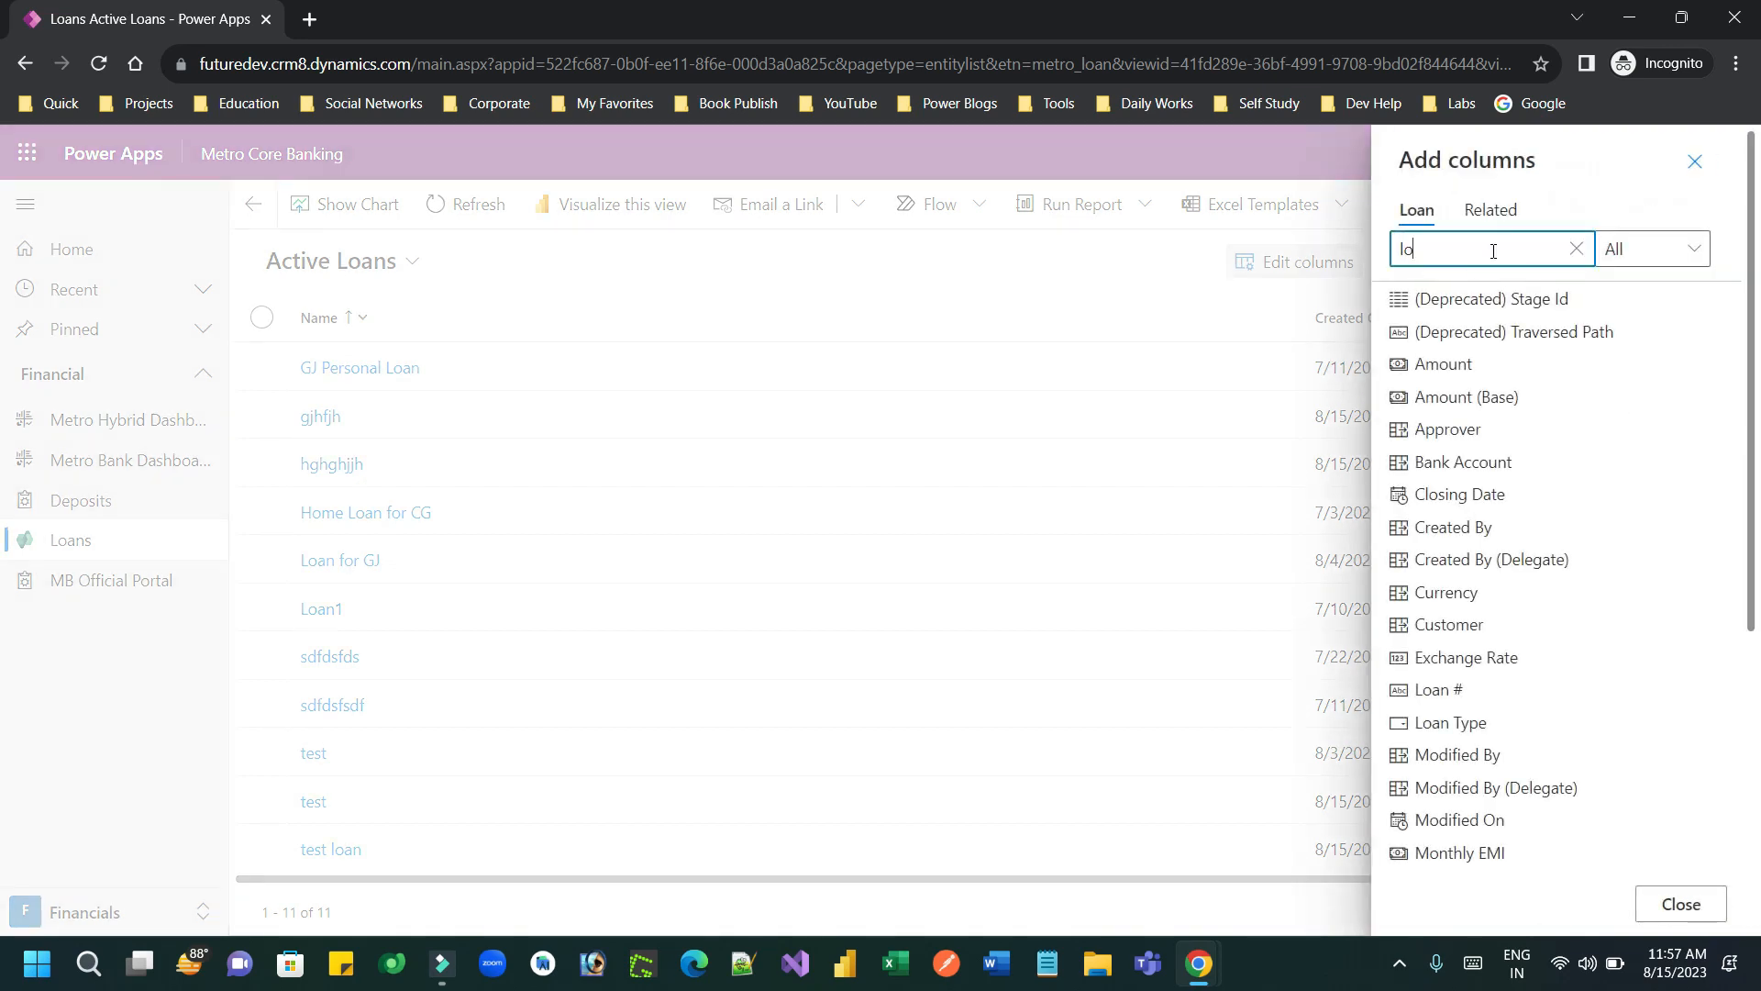
text(an)
click(1467, 303)
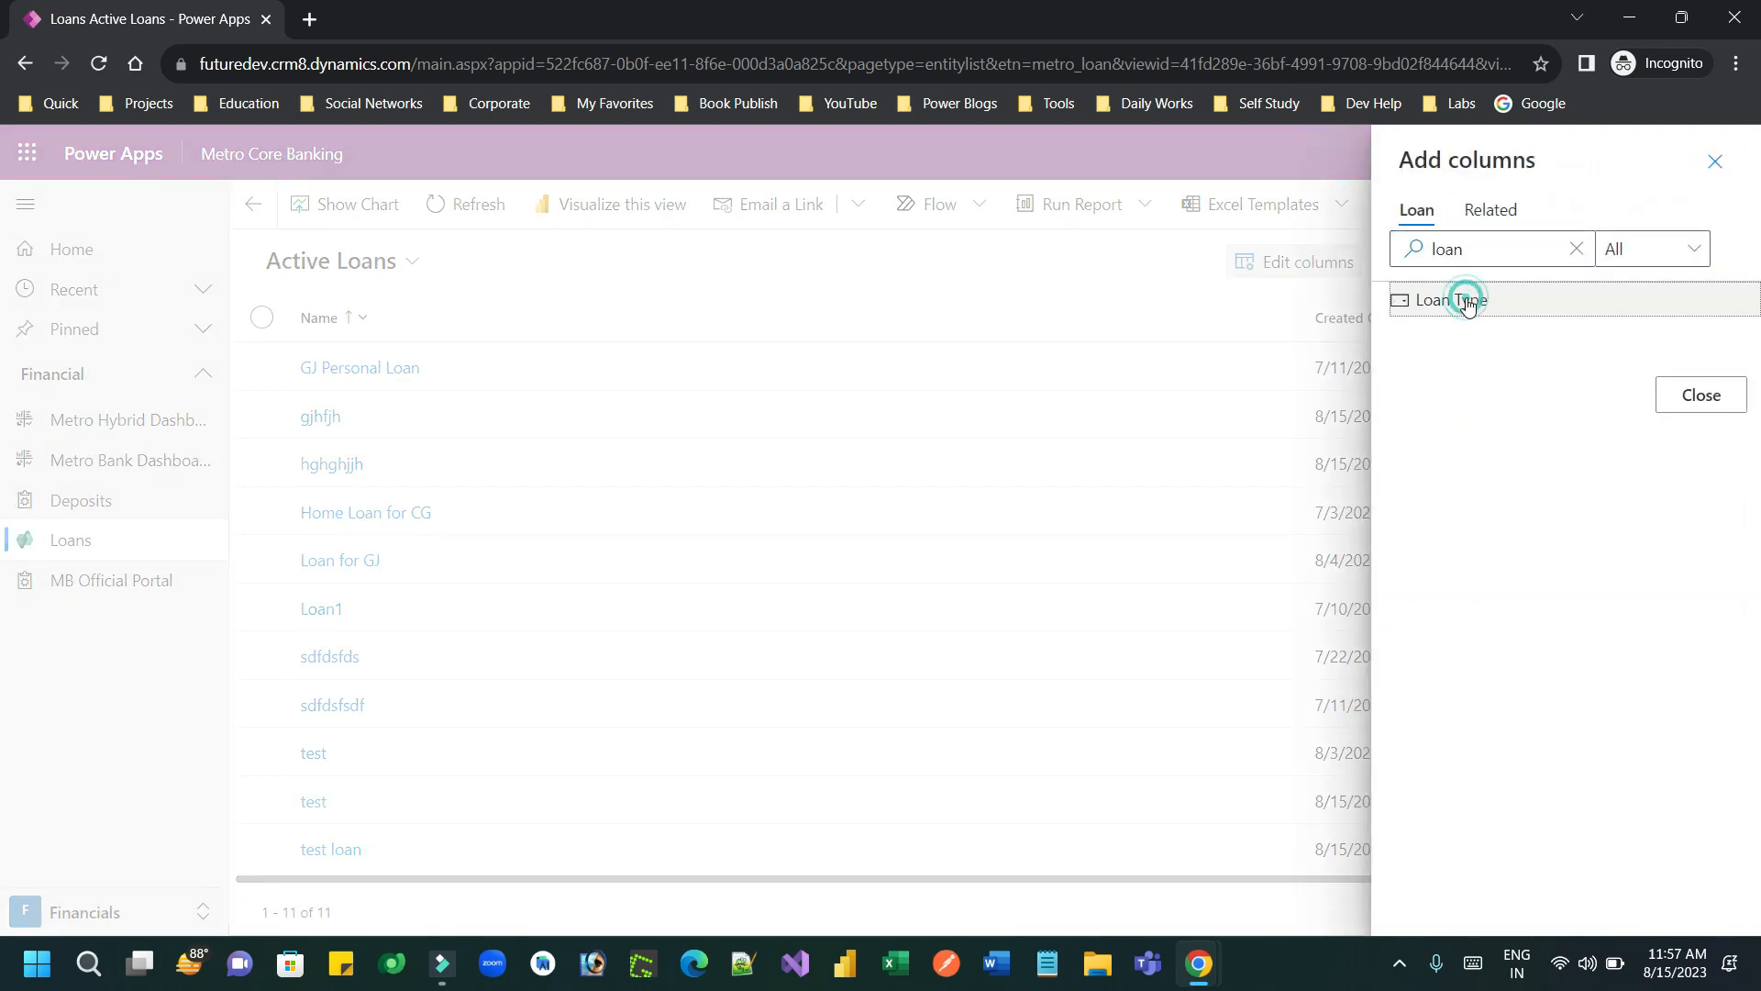
click(1704, 402)
click(1572, 901)
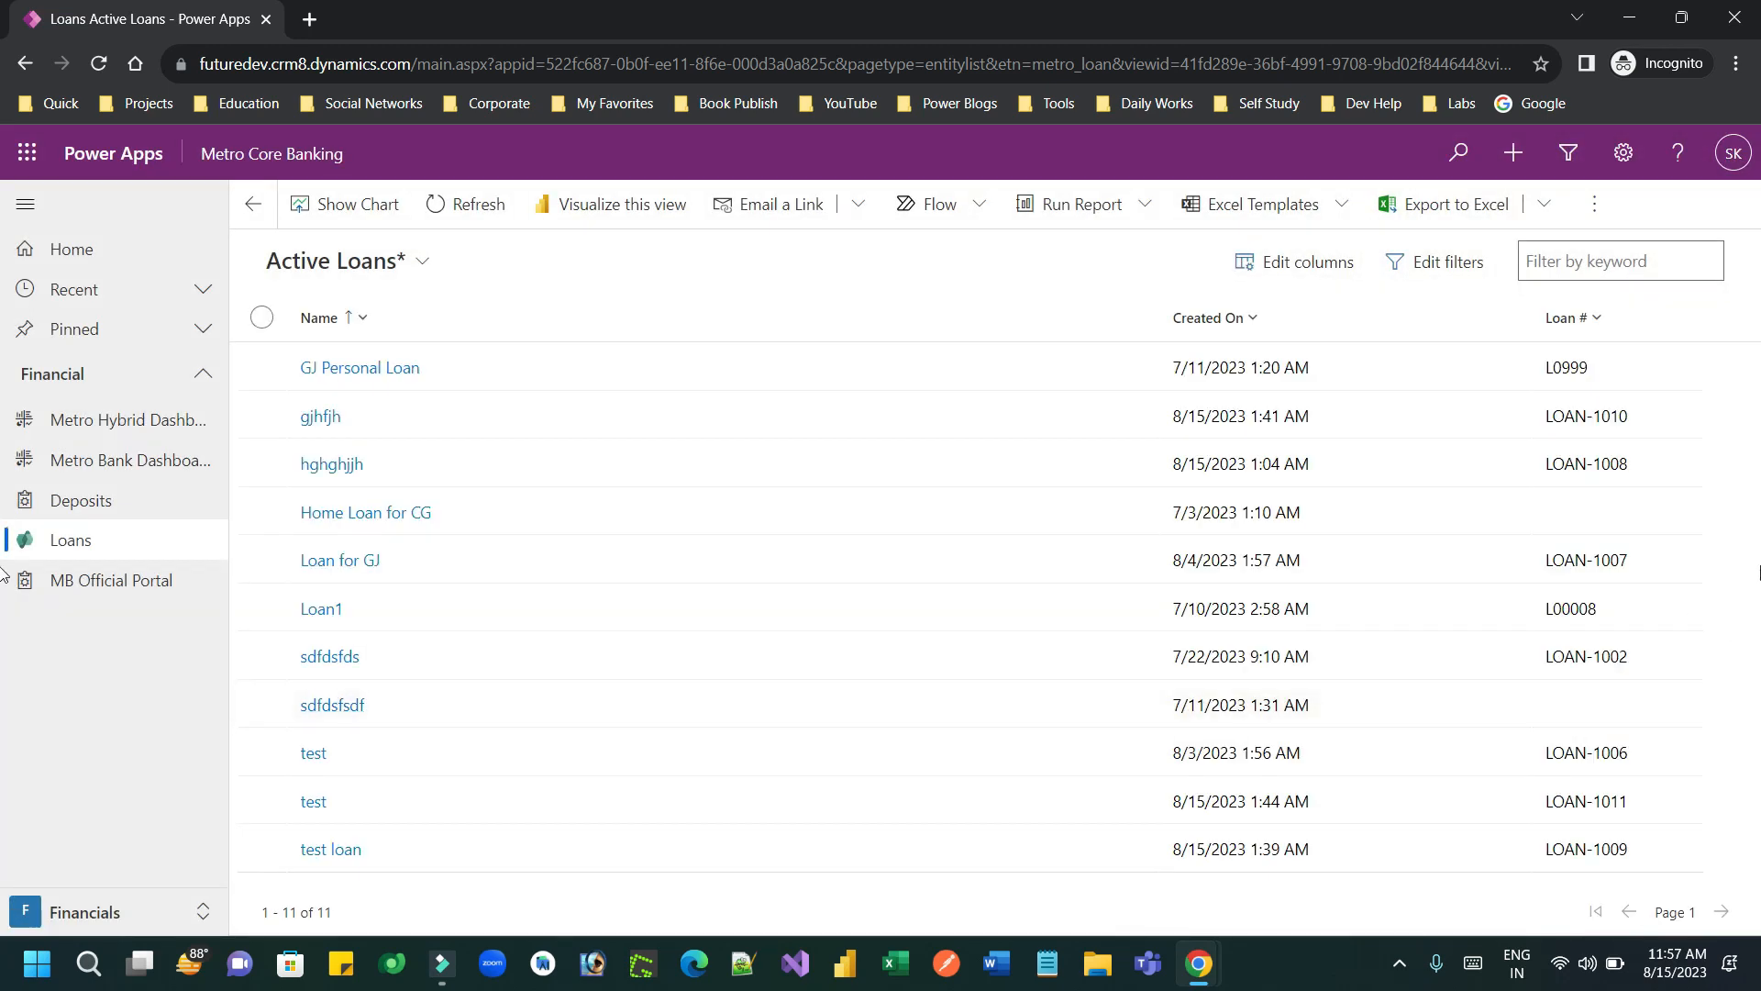
- Open the GJ Personal Loan record and check its available commands and the signed-in account
double_click(1427, 372)
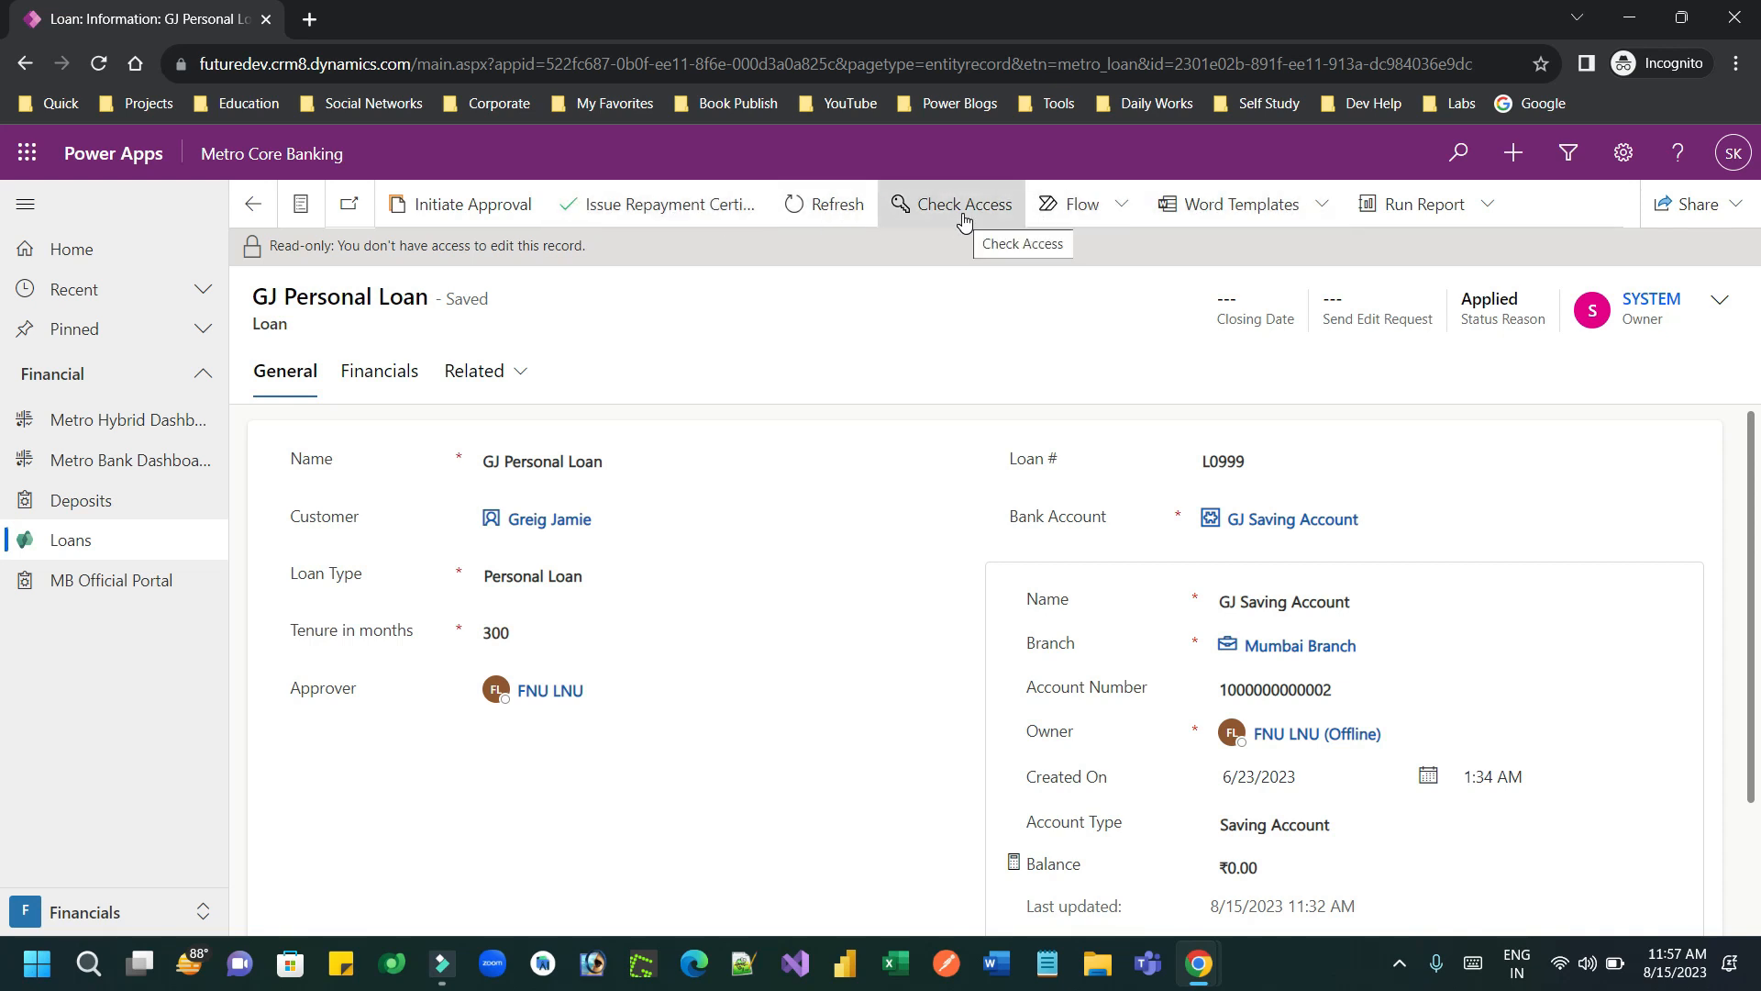
click(1736, 155)
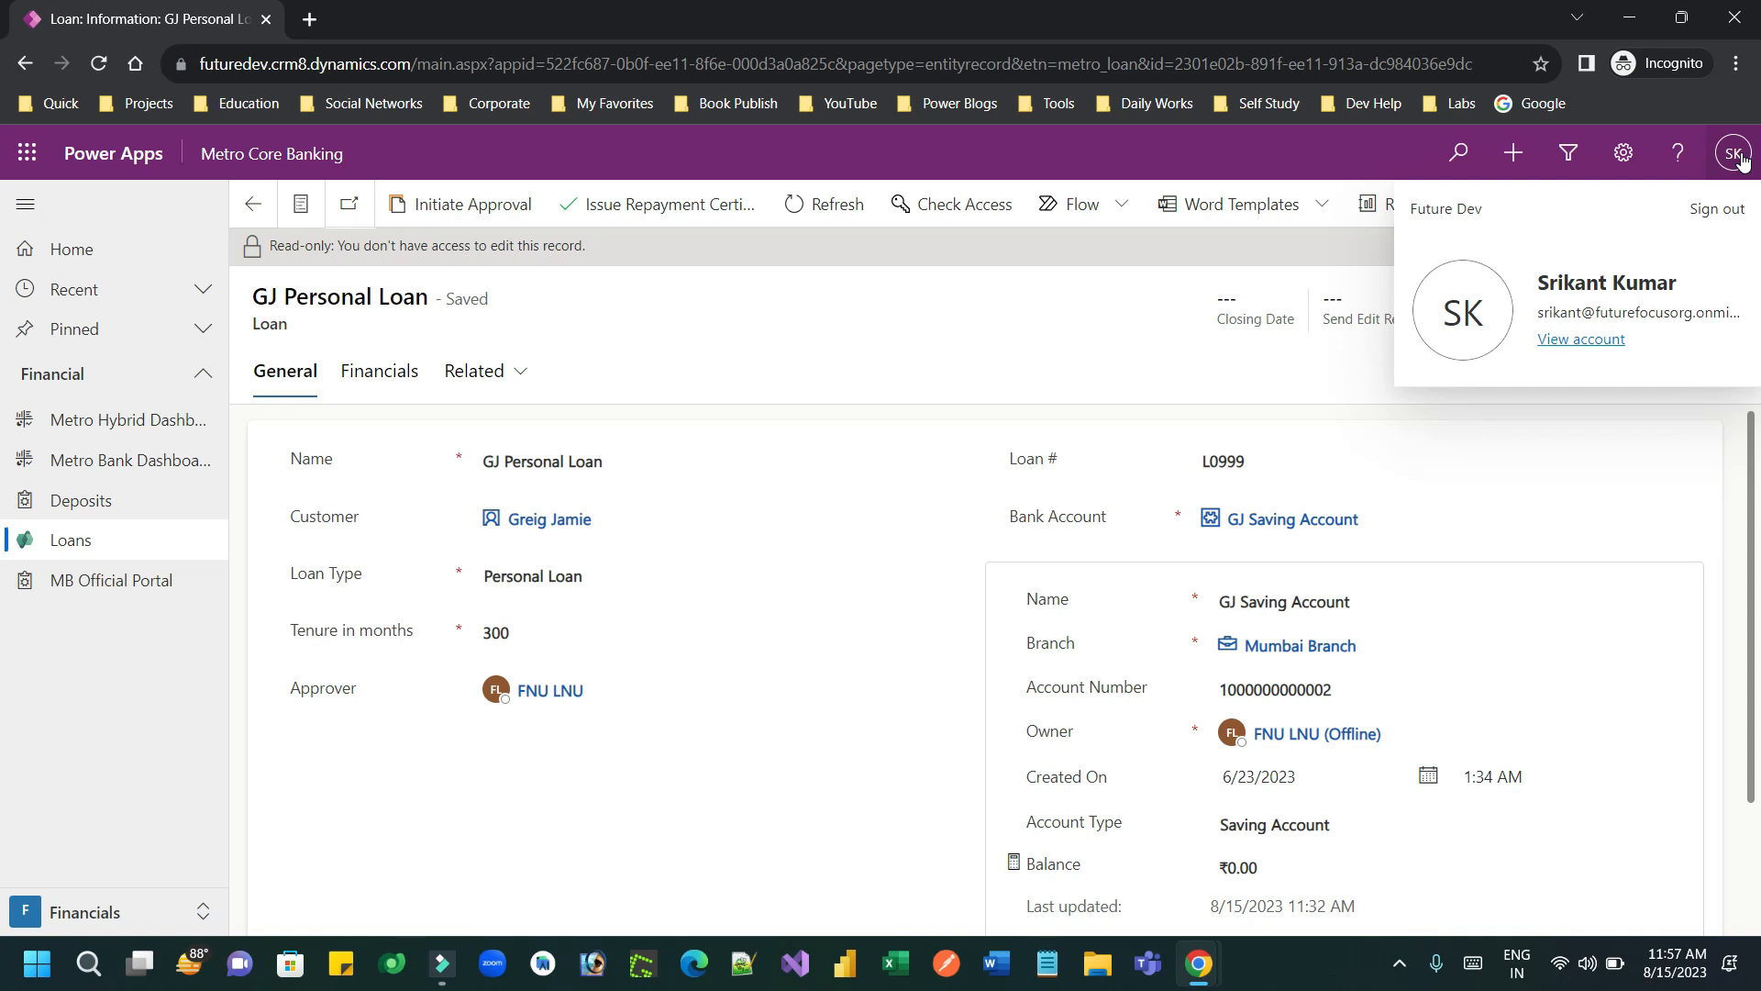
- Switch to the main browser window and open the salesperson role from the Security Roles list for editing
mouse_move(1199, 963)
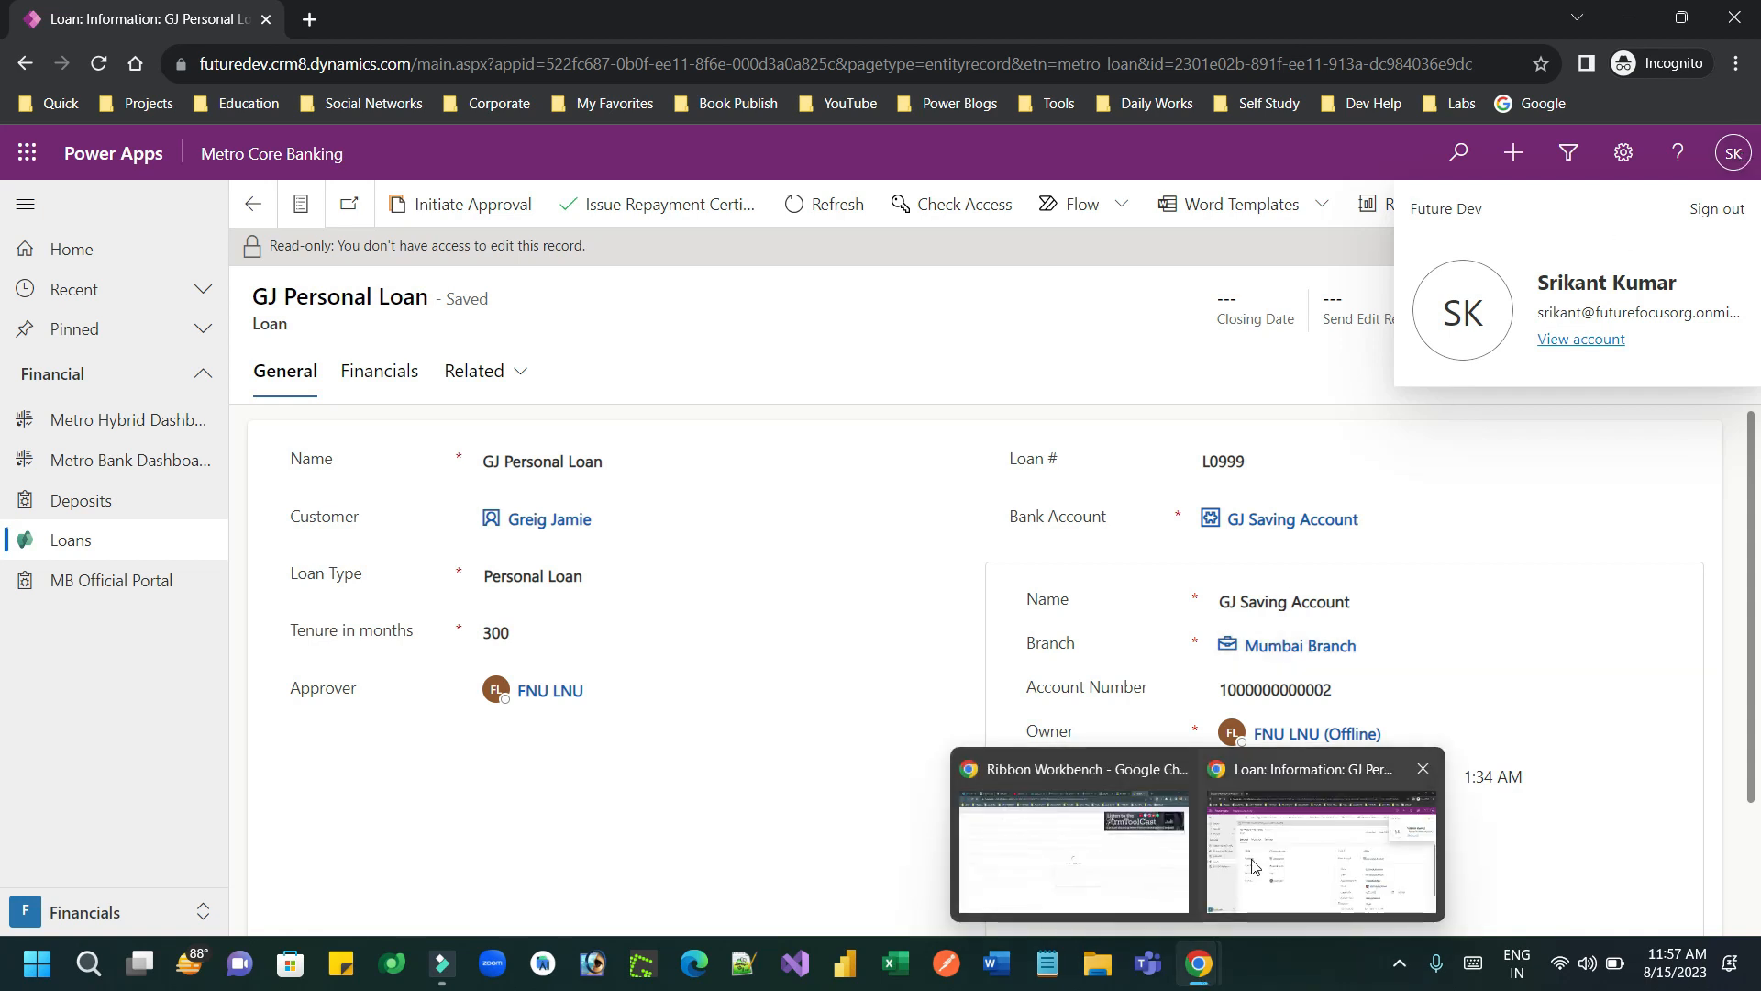
click(1163, 853)
click(1127, 18)
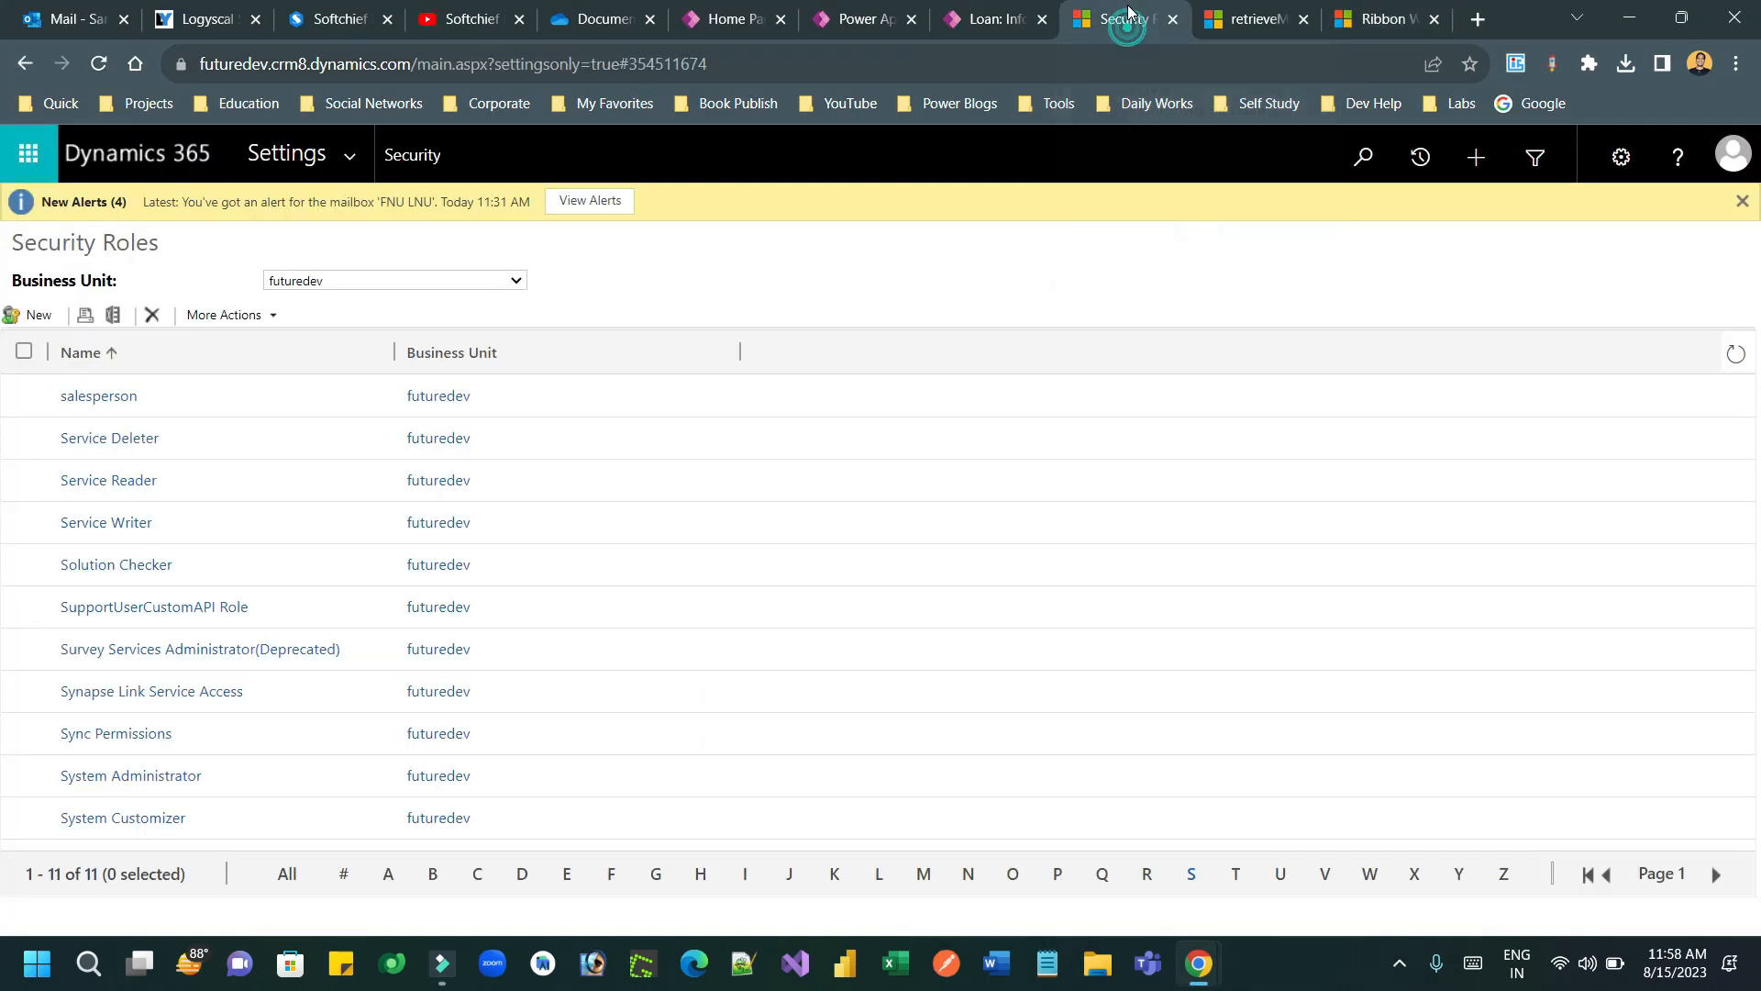
click(117, 397)
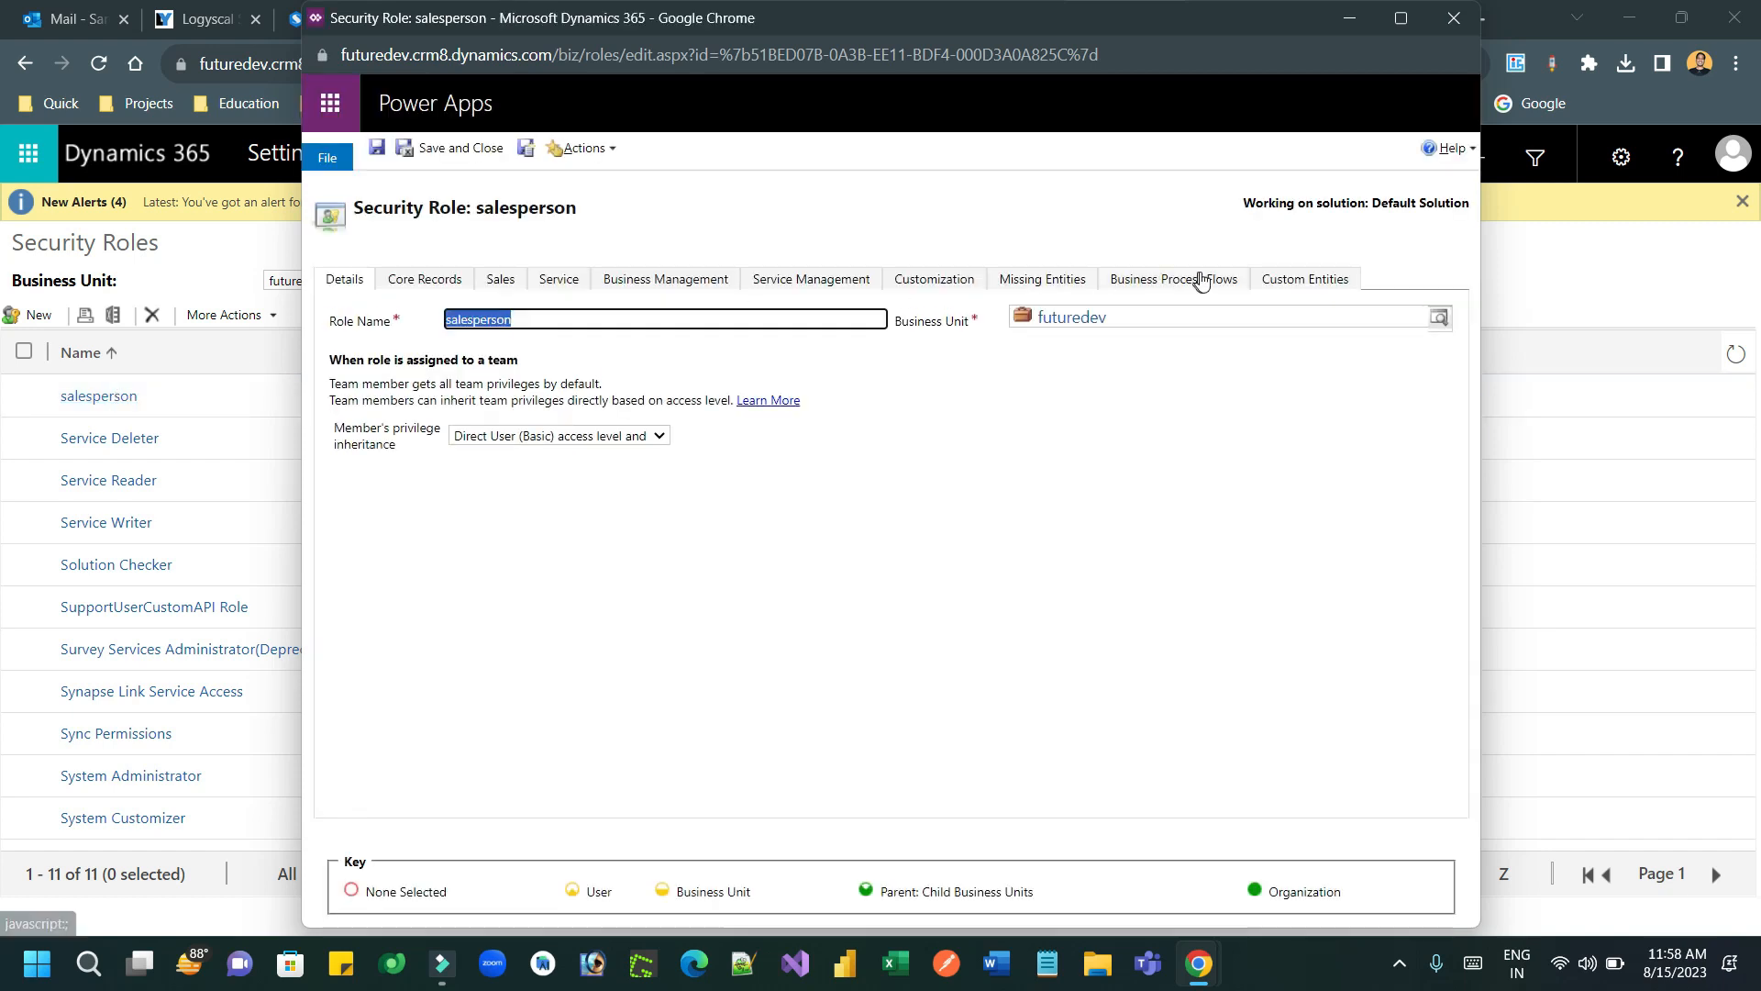
- Find the Loan entity among the salesperson role's custom entities, grant it User-level Write privilege, and save the role
click(1269, 280)
key(ctrl+f)
text(loan)
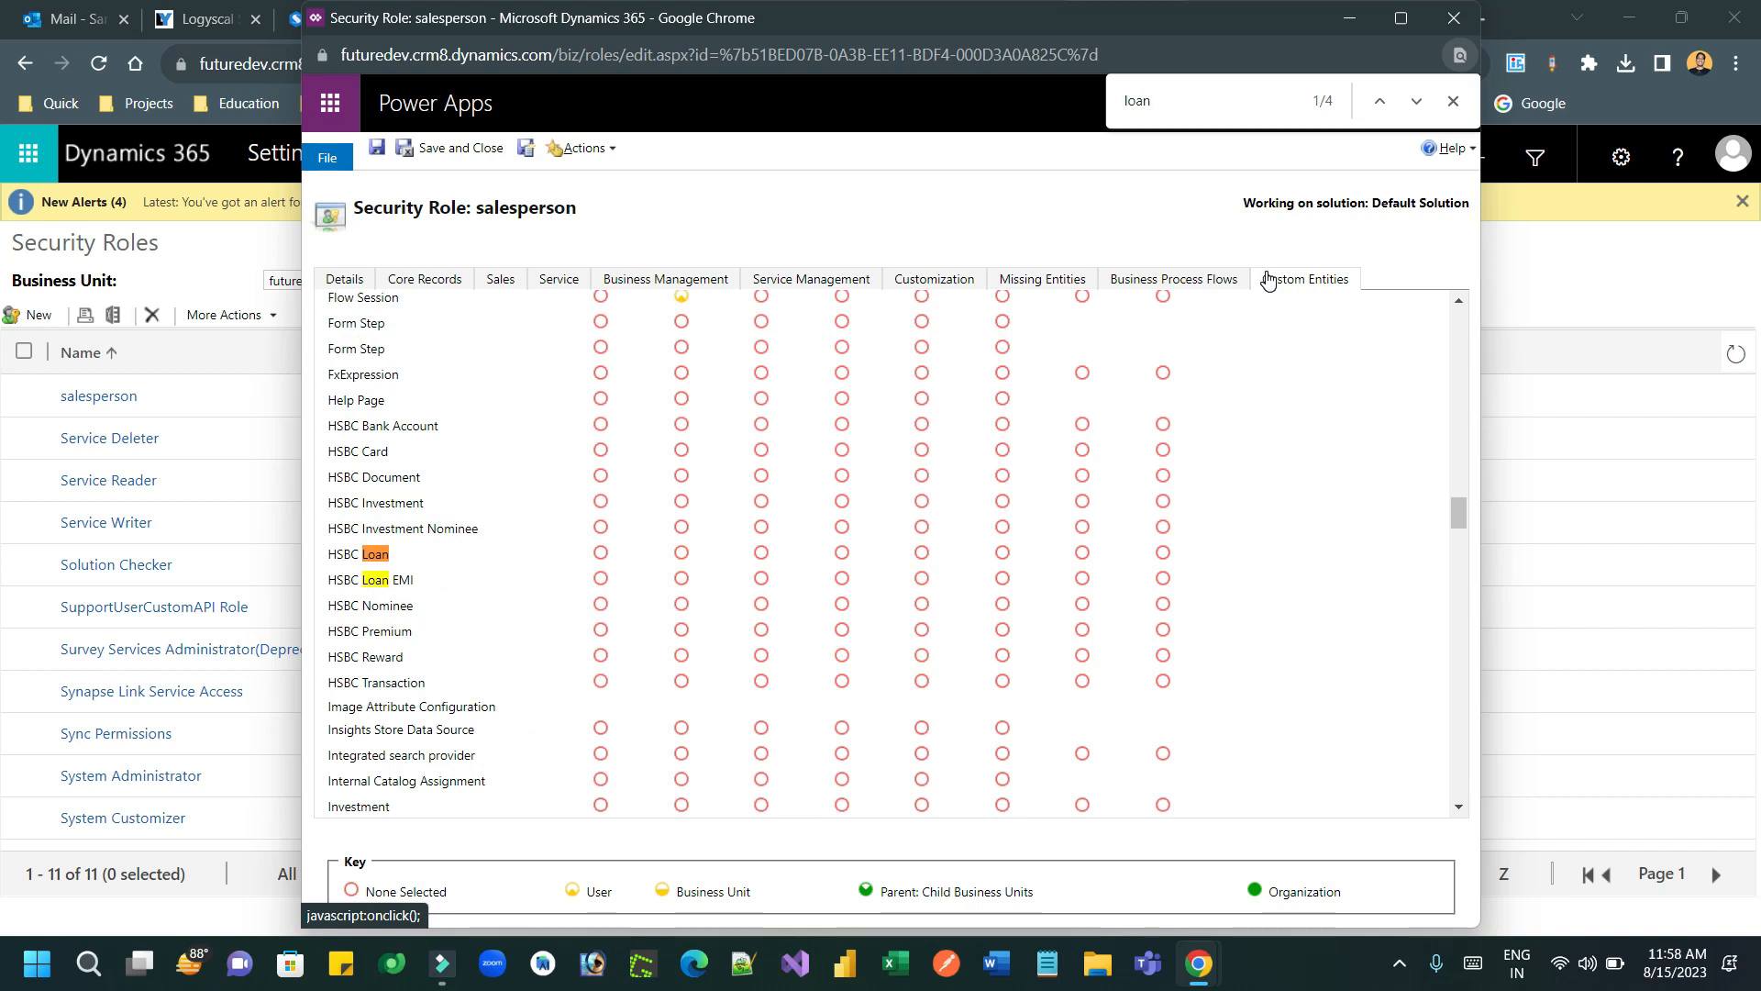
click(1416, 101)
click(1417, 103)
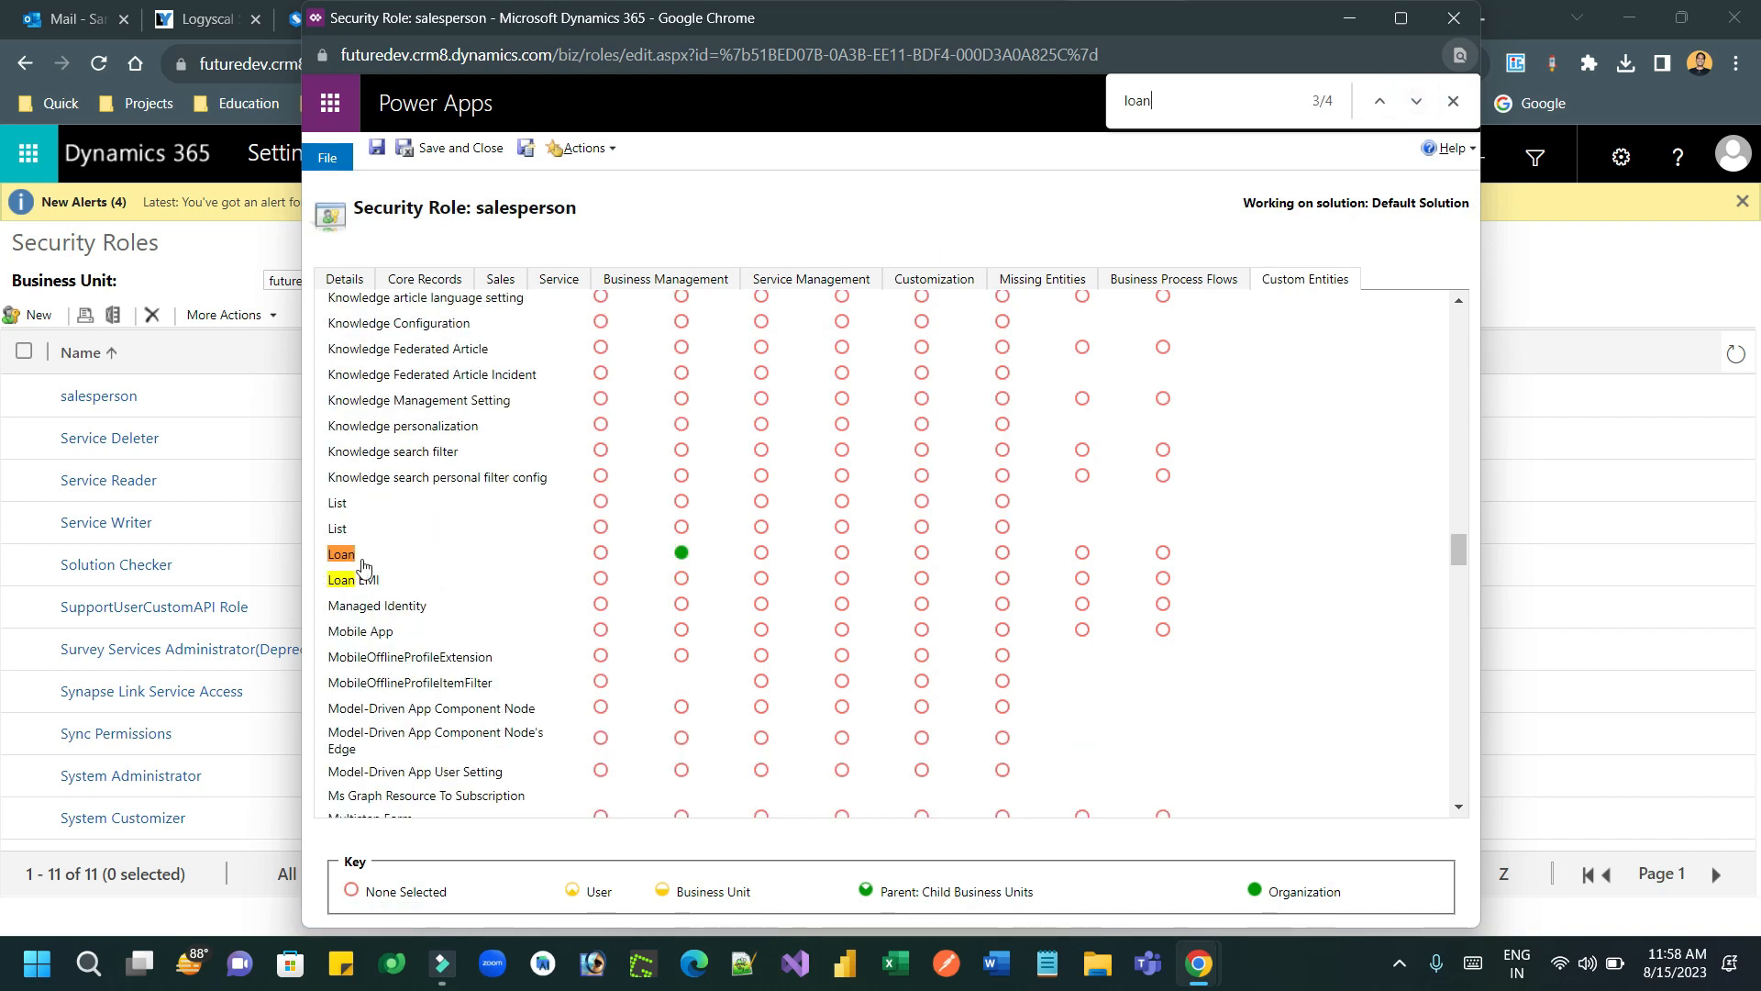
click(763, 555)
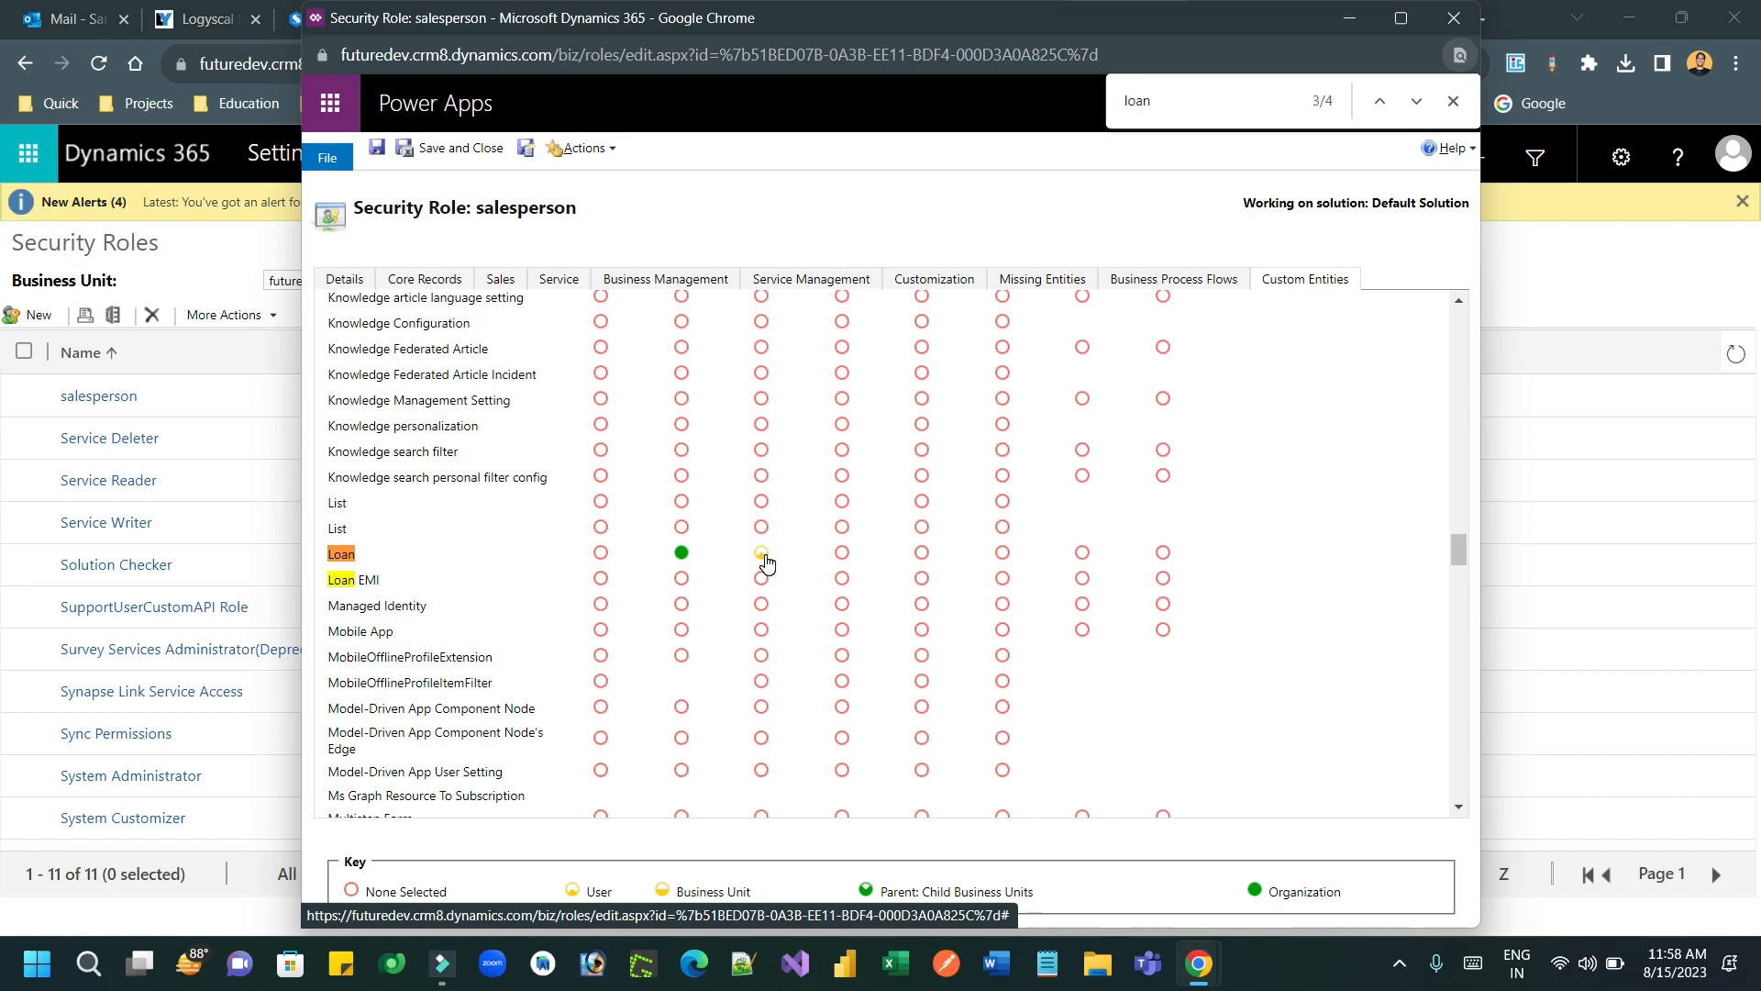
click(377, 151)
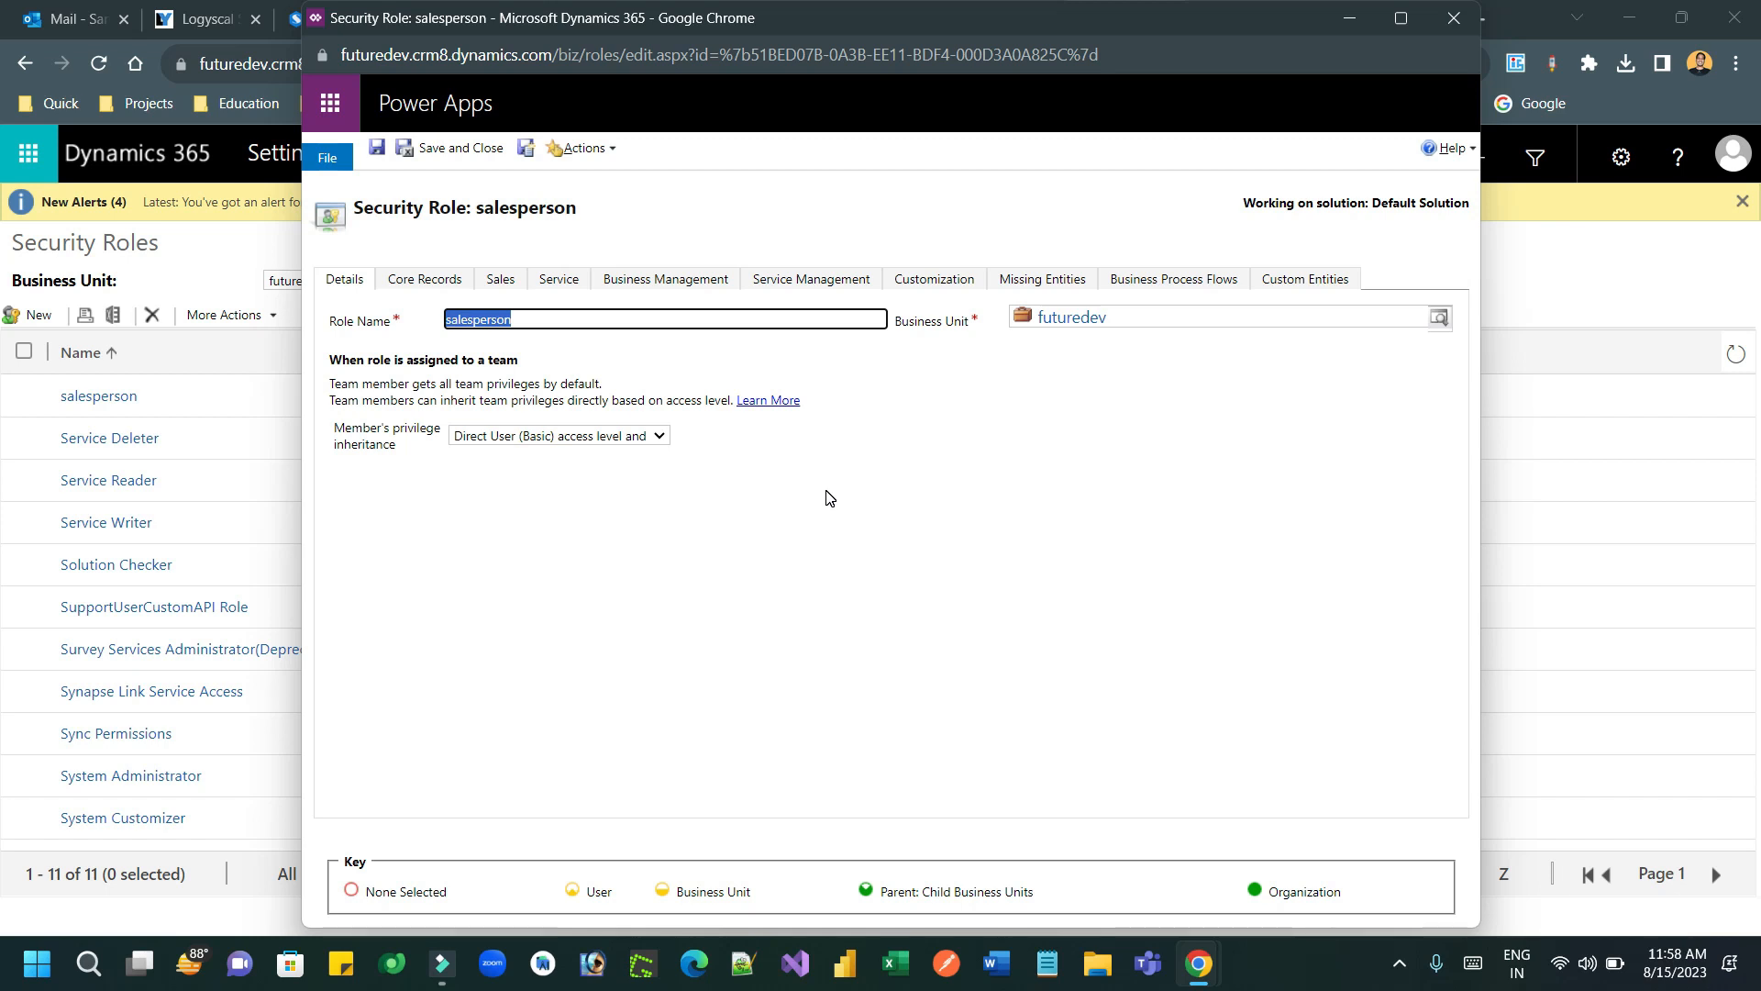
- Return to the incognito window, reload the GJ Personal Loan record, and check its commands for Check Previous Loan Amount and the signed-in account
mouse_move(1202, 963)
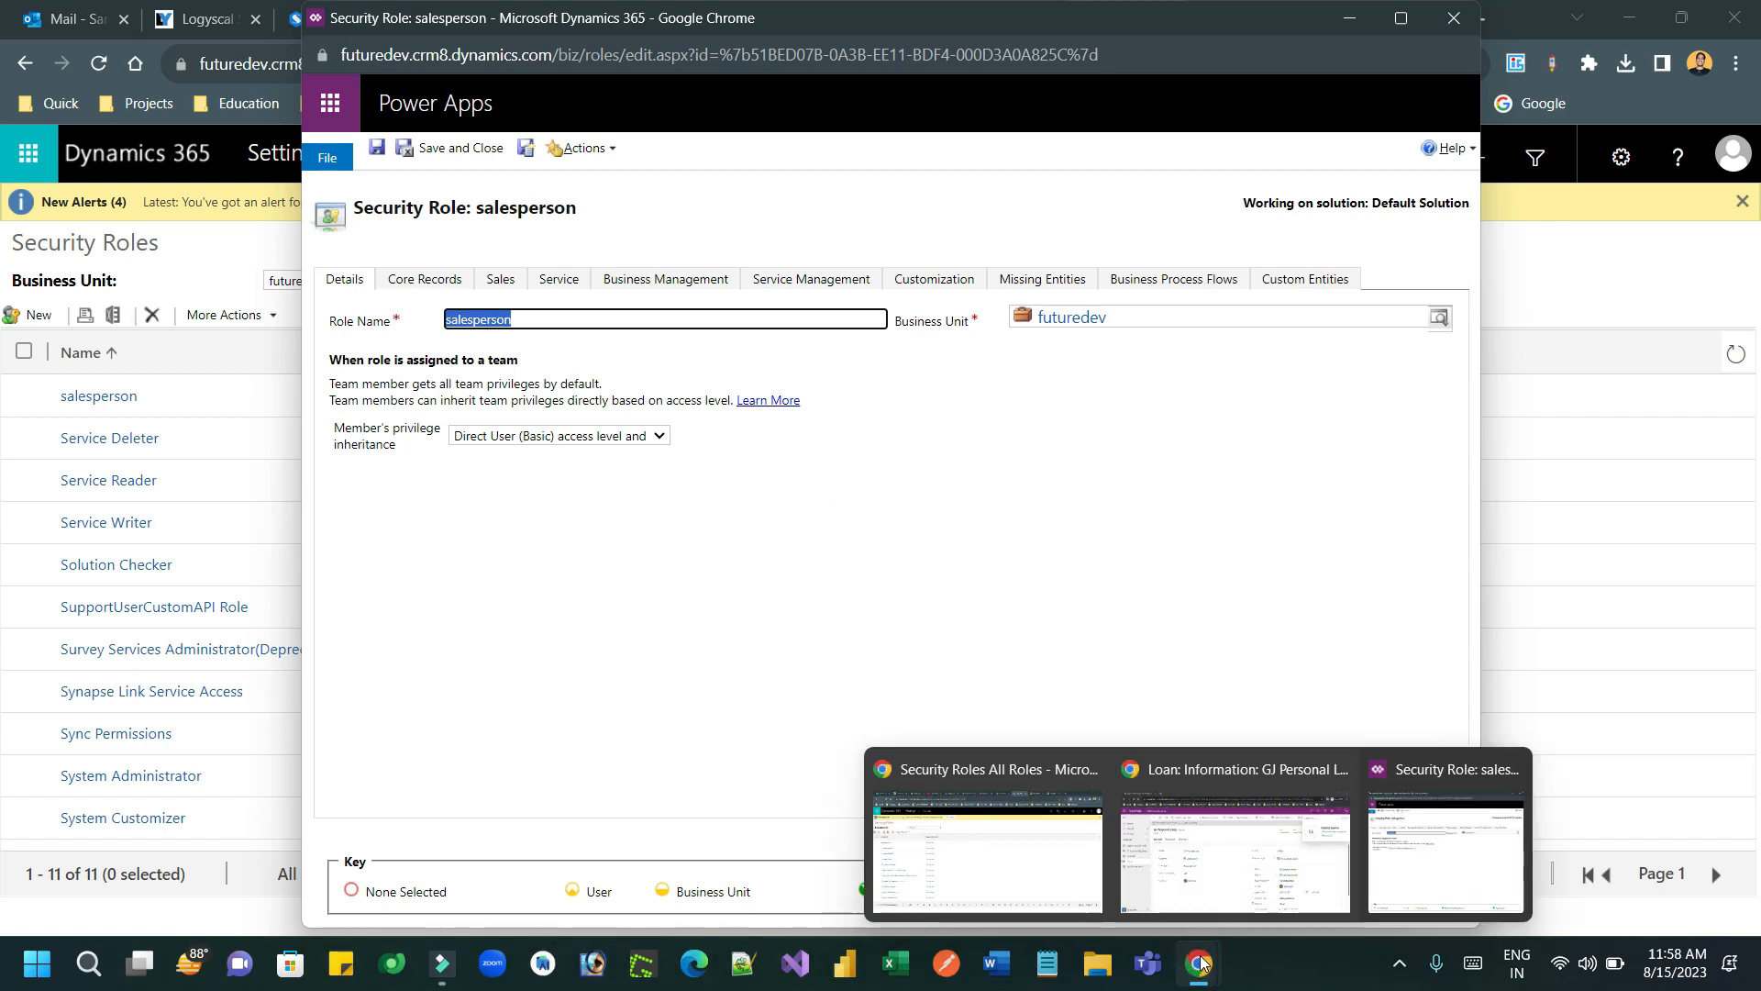
click(1250, 840)
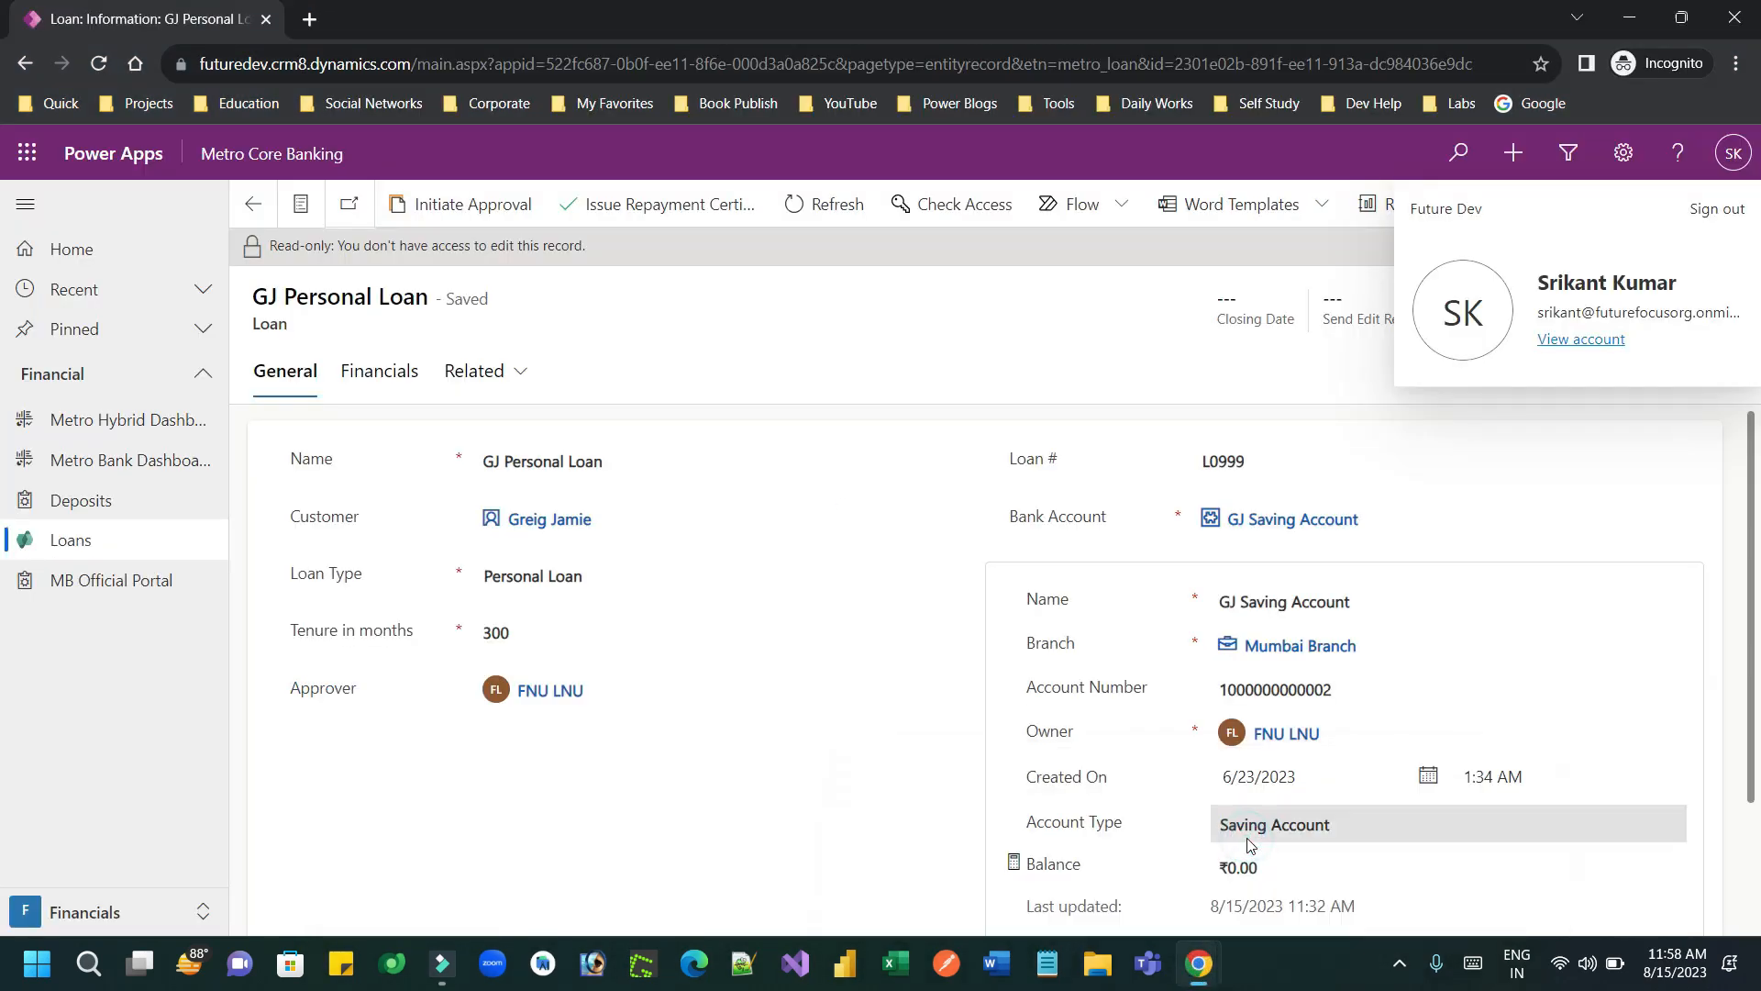
drag(1553, 312, 1679, 313)
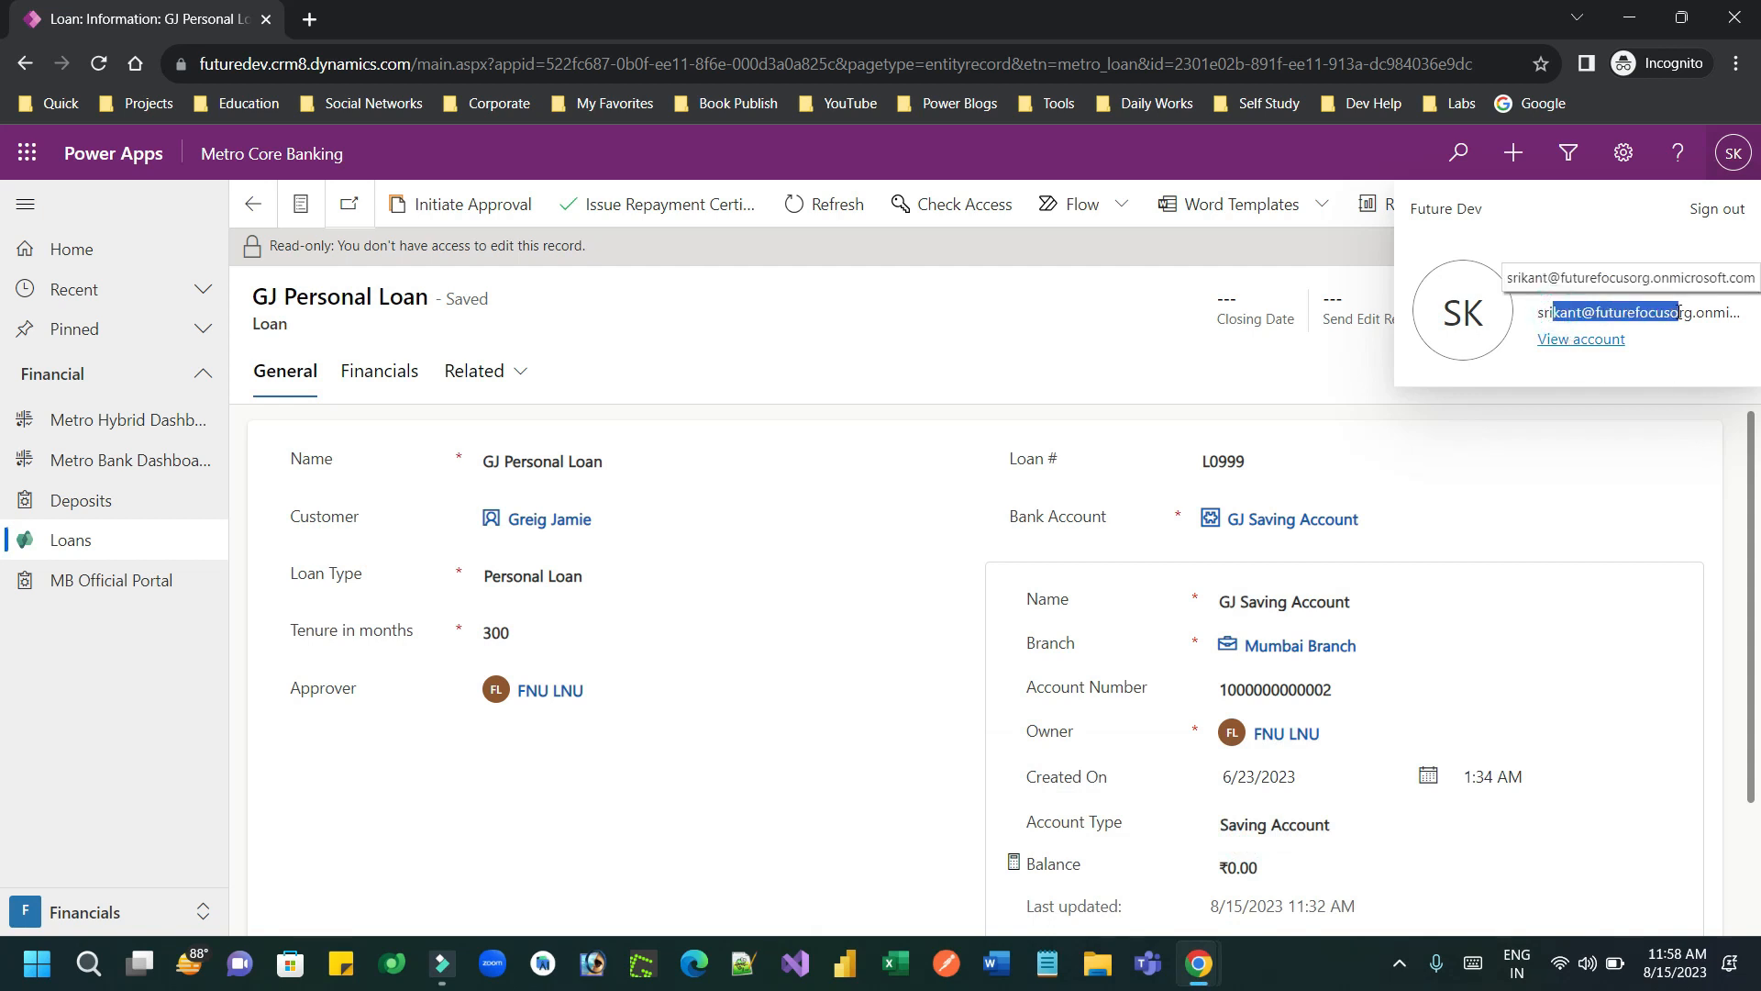
click(1094, 281)
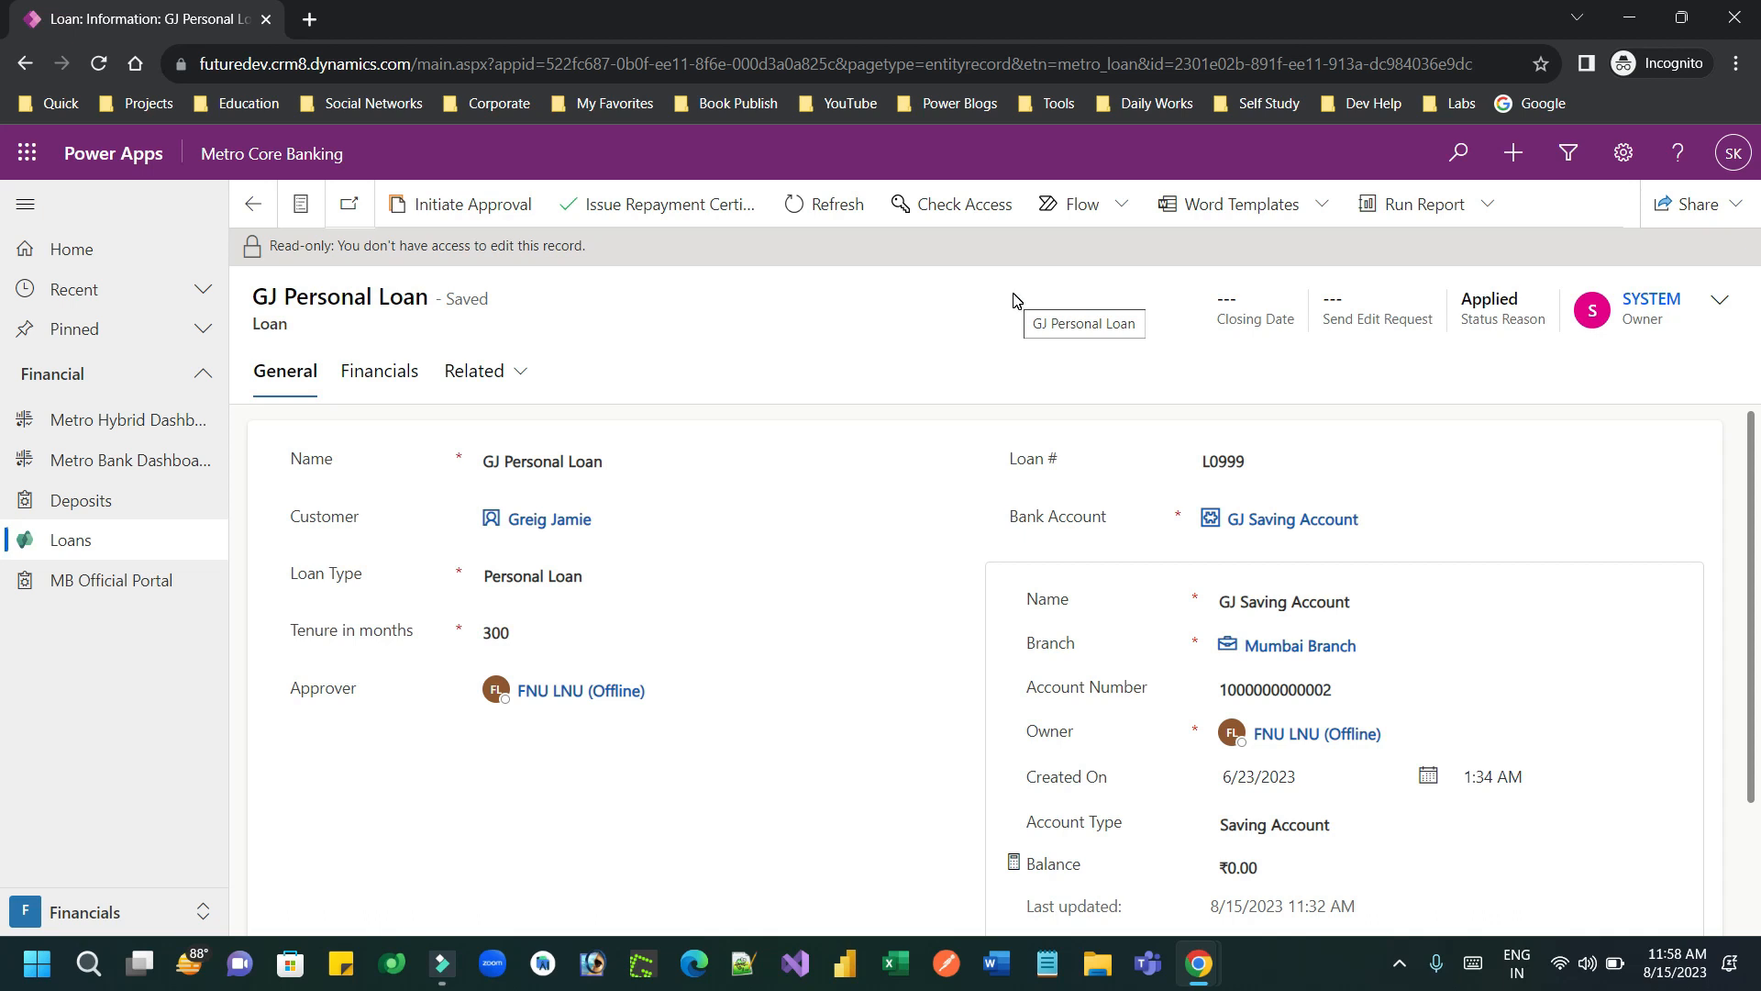
key(F5)
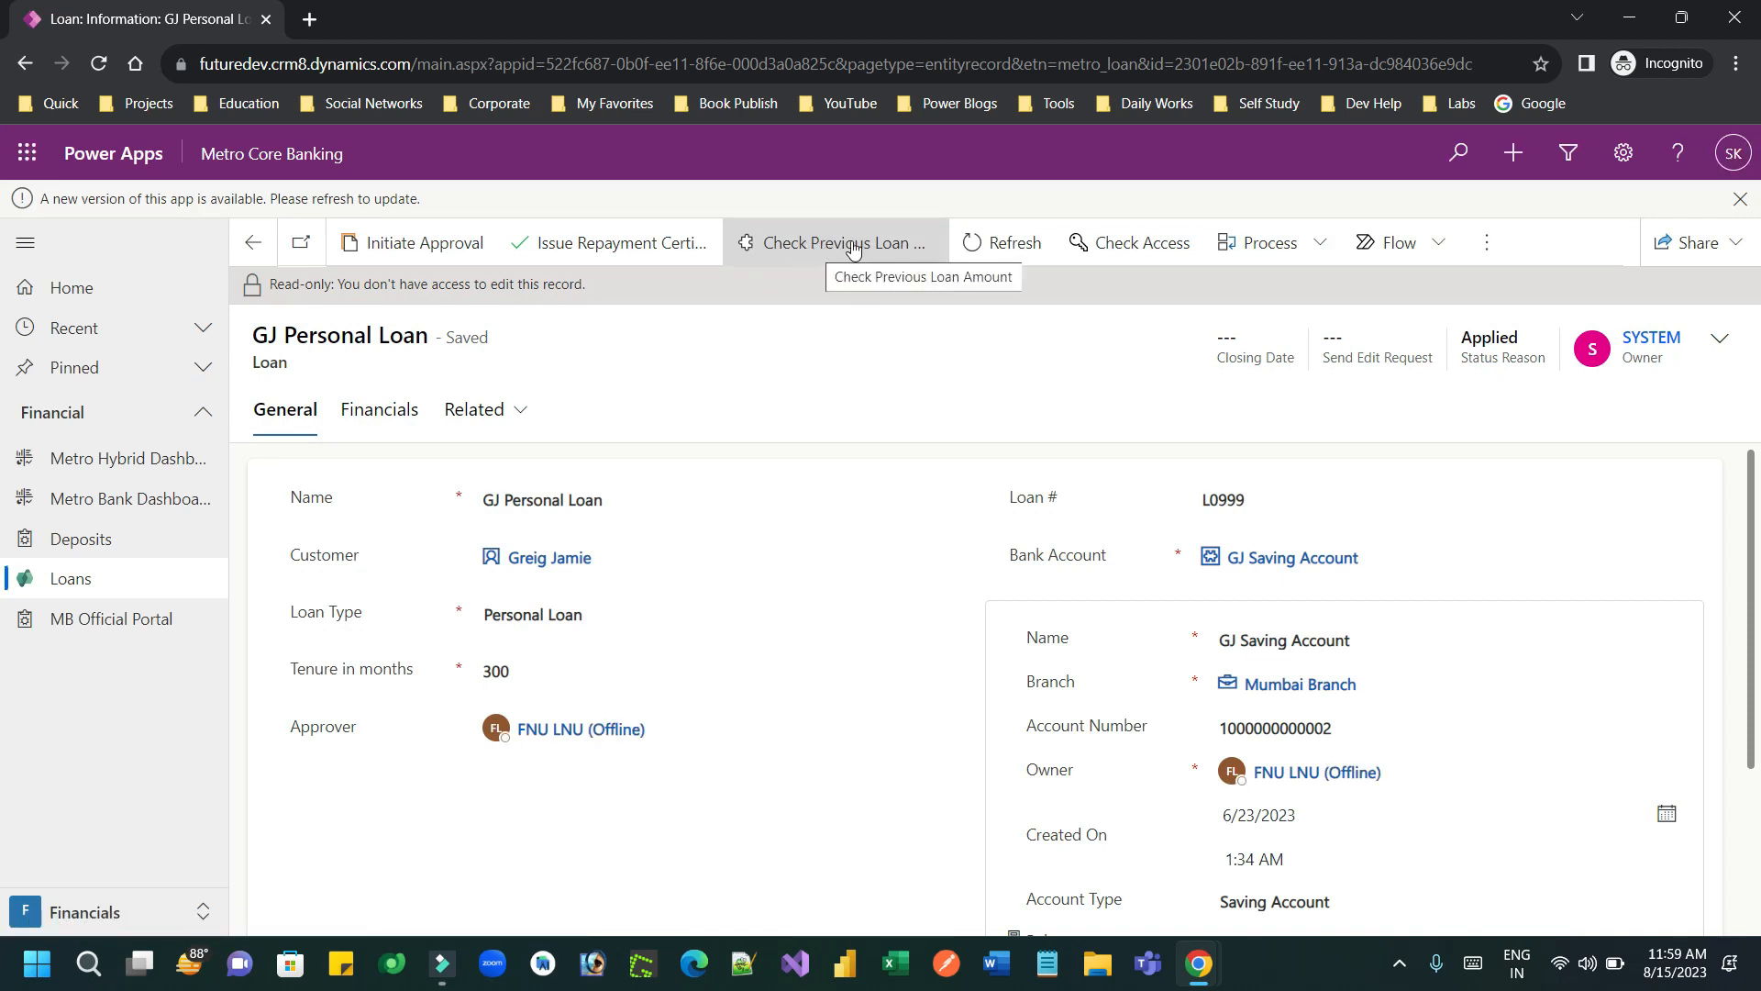
click(1733, 153)
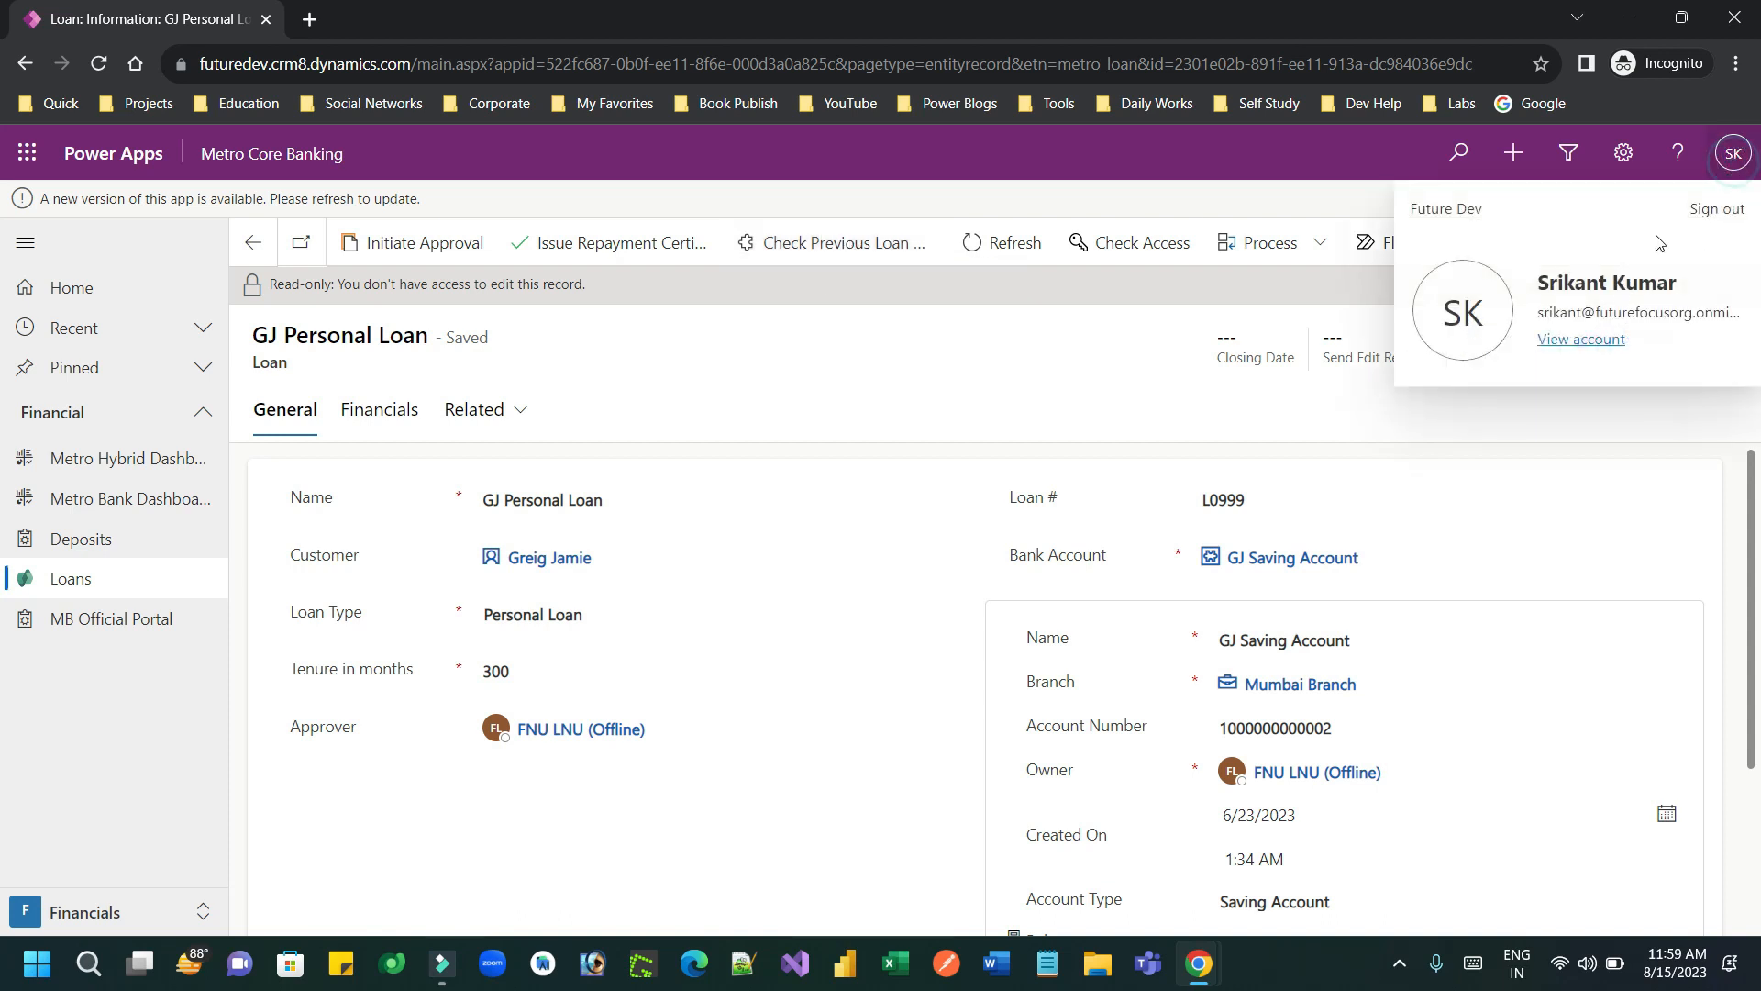
click(913, 317)
- Switch to Ribbon Workbench and review the privilege settings of the existing metro_loan display rule in the solution elements
mouse_move(1201, 984)
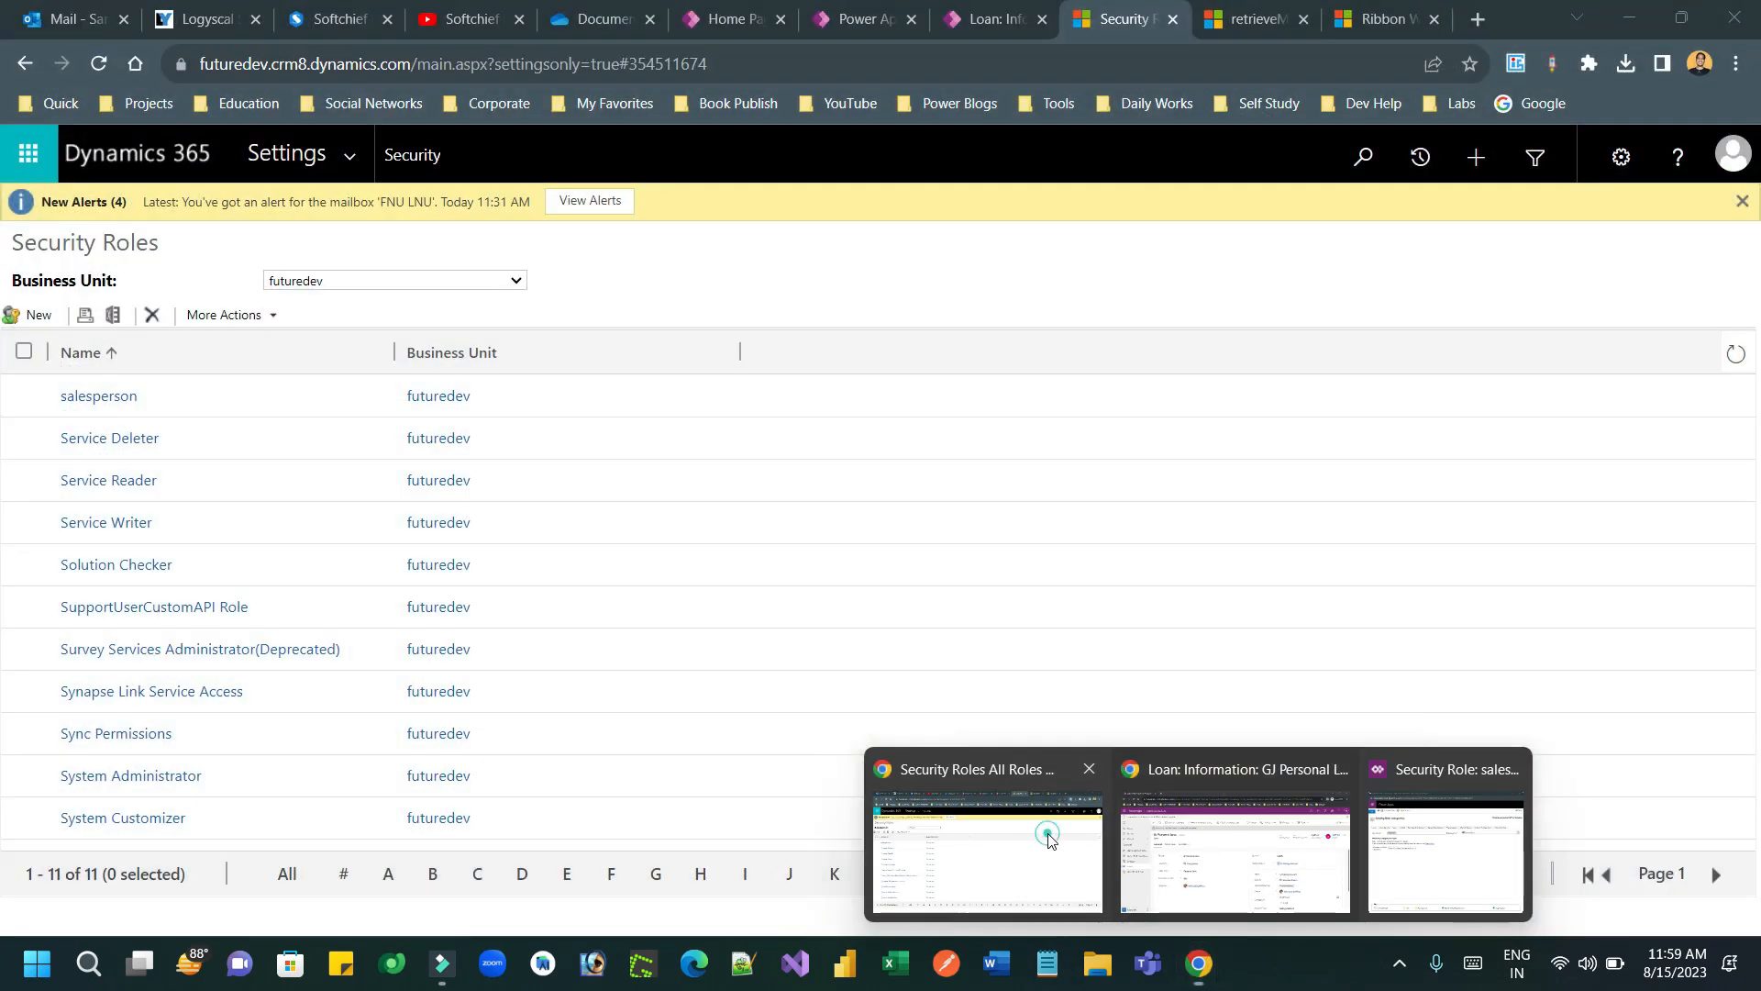
click(1050, 840)
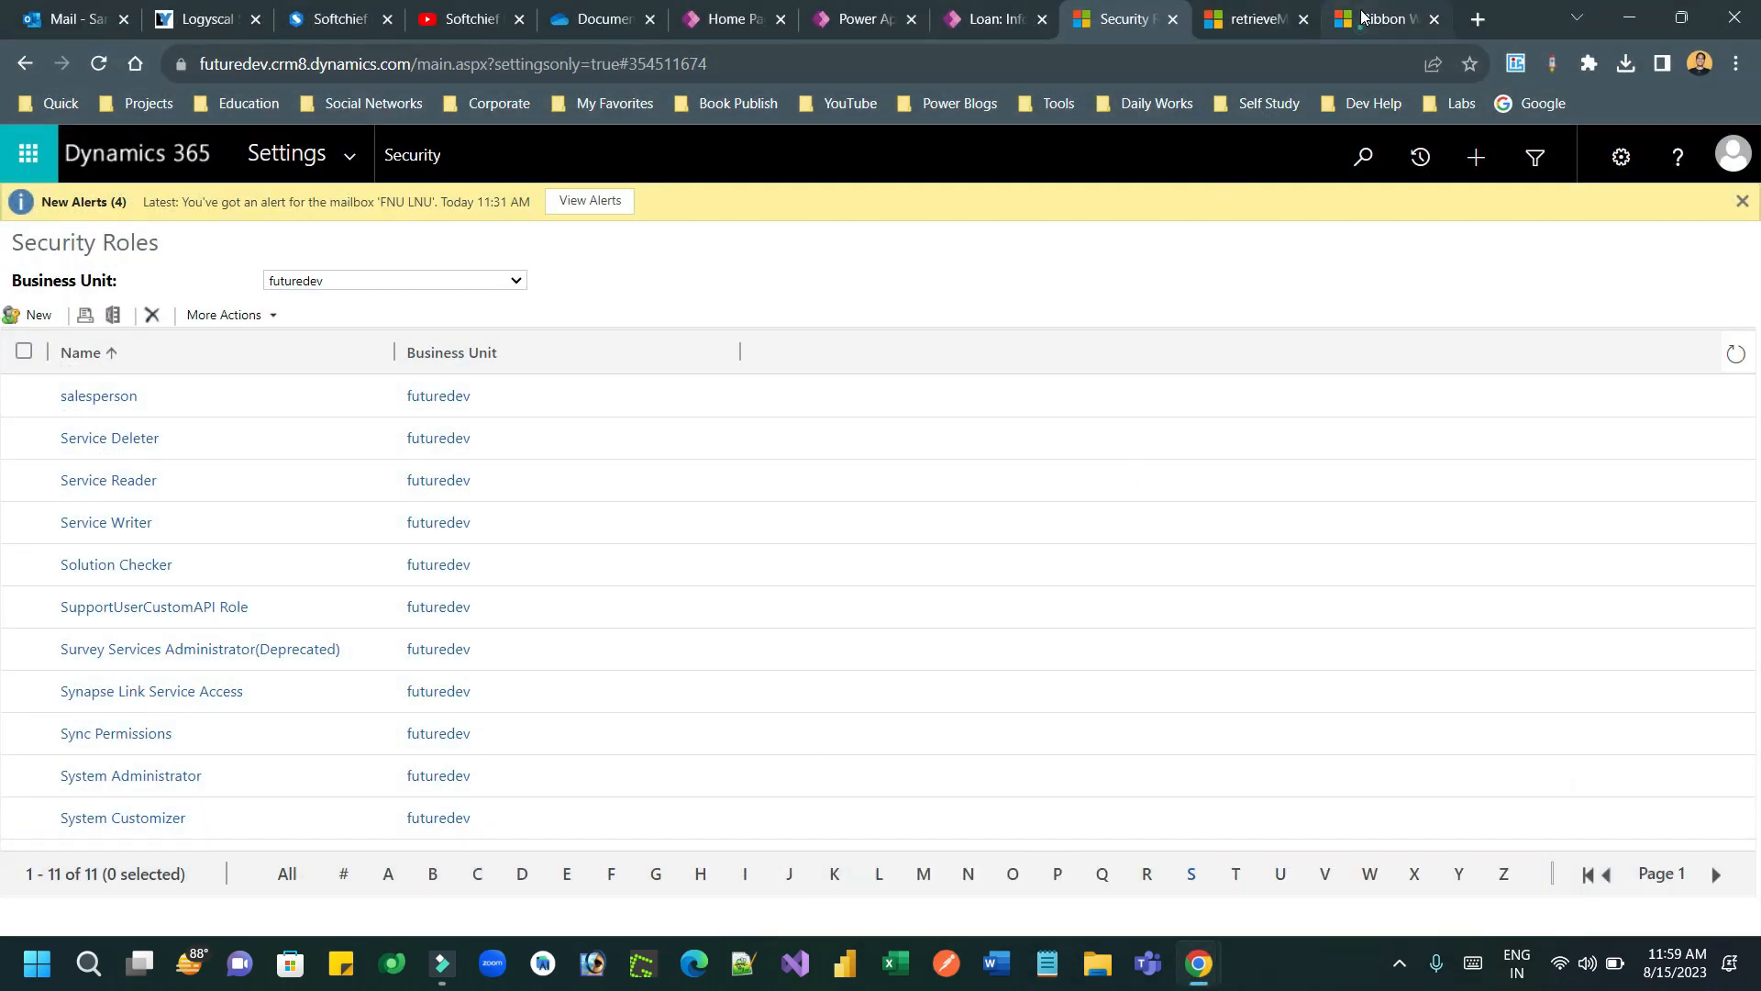
click(1363, 17)
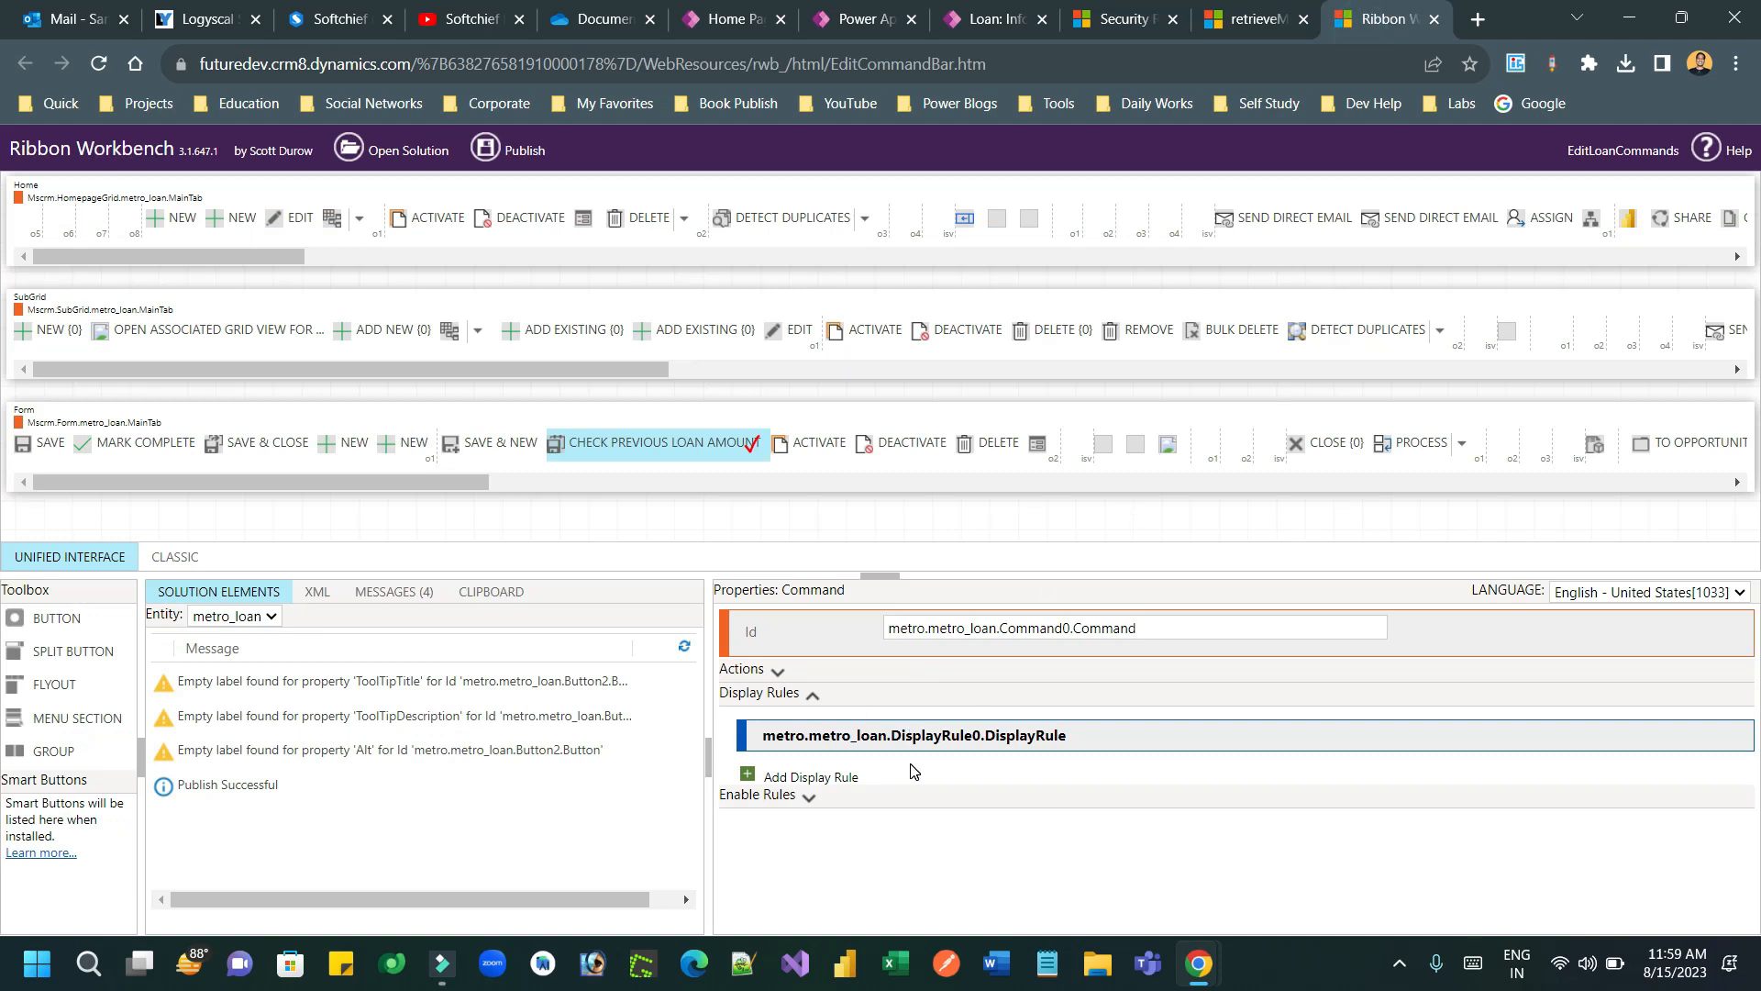
click(238, 595)
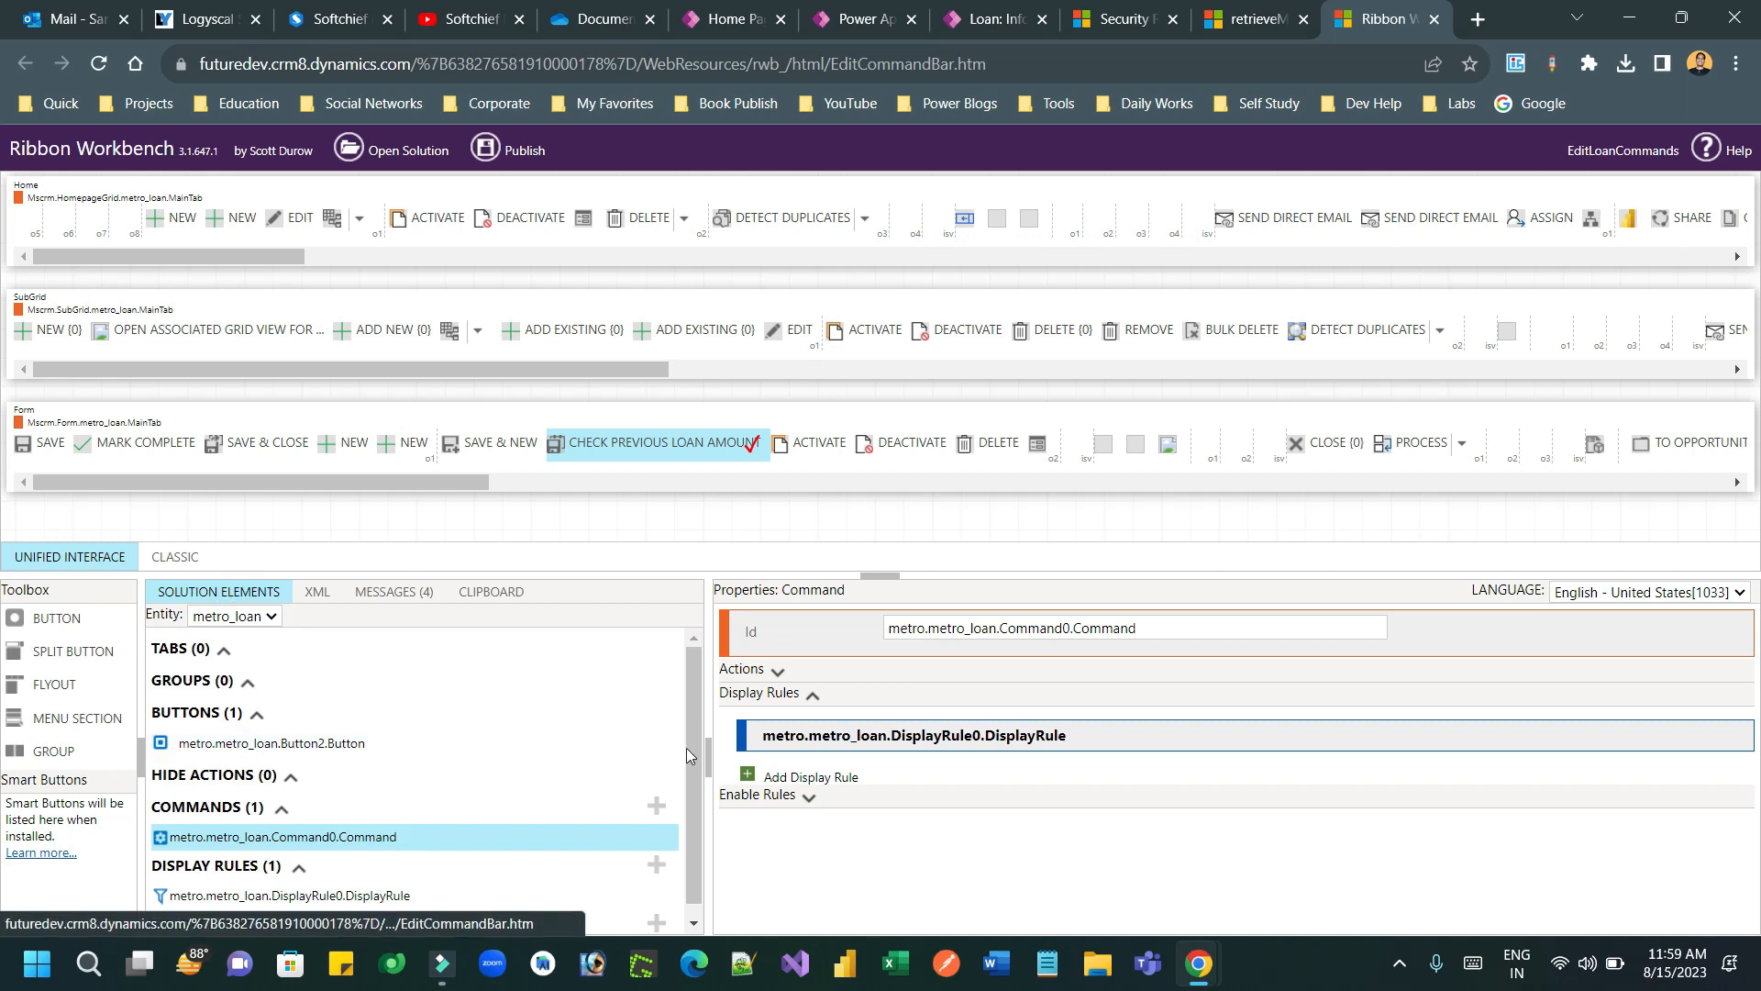
scroll(419, 883, down, 1)
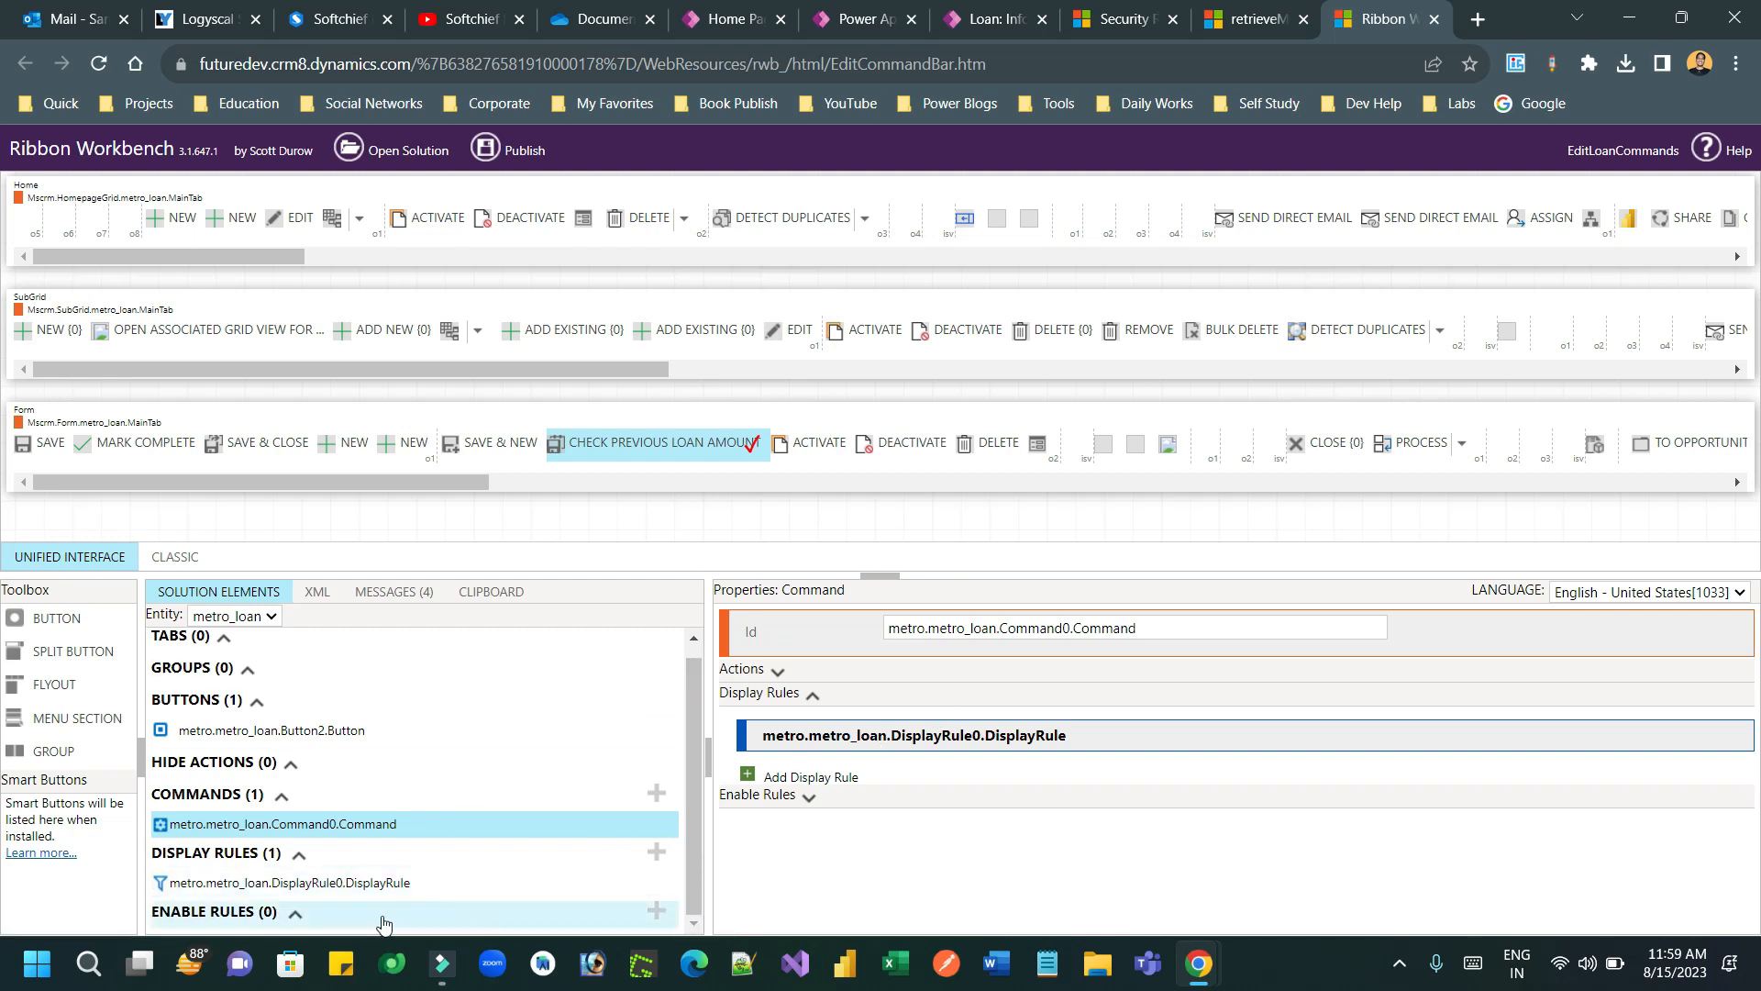
click(371, 886)
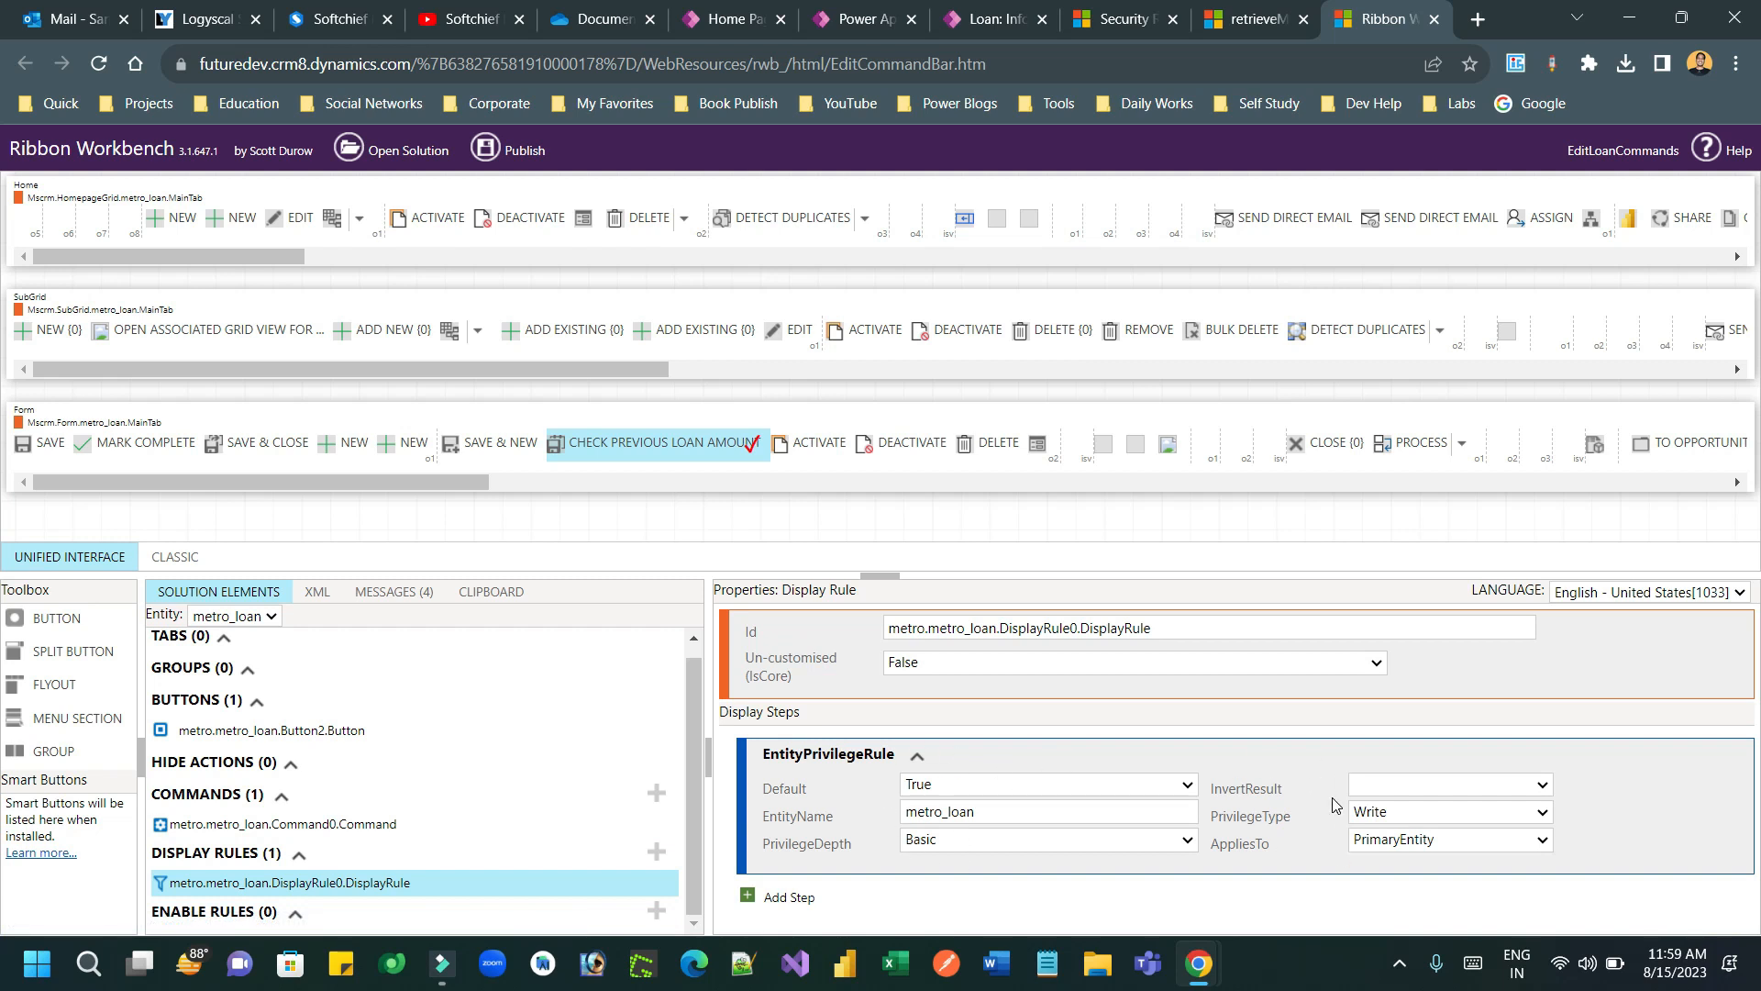
- Add a second display rule to metro_loan and examine the available step types, closing the list without choosing one
click(651, 864)
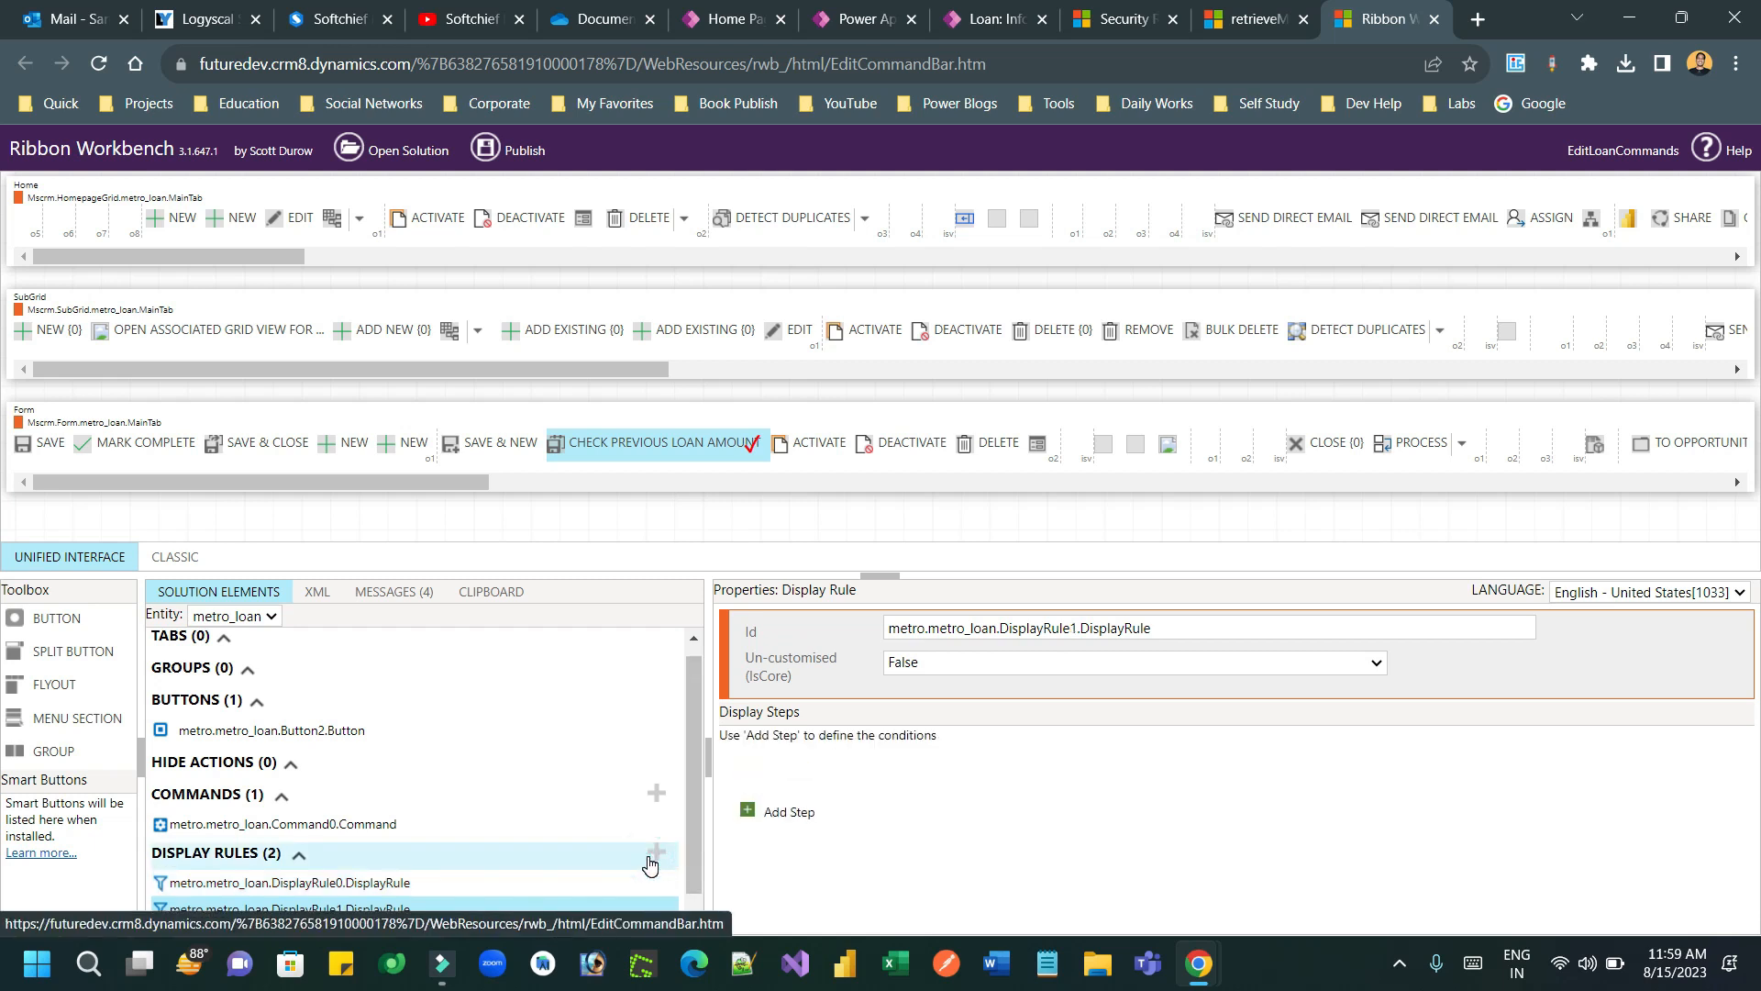
click(819, 813)
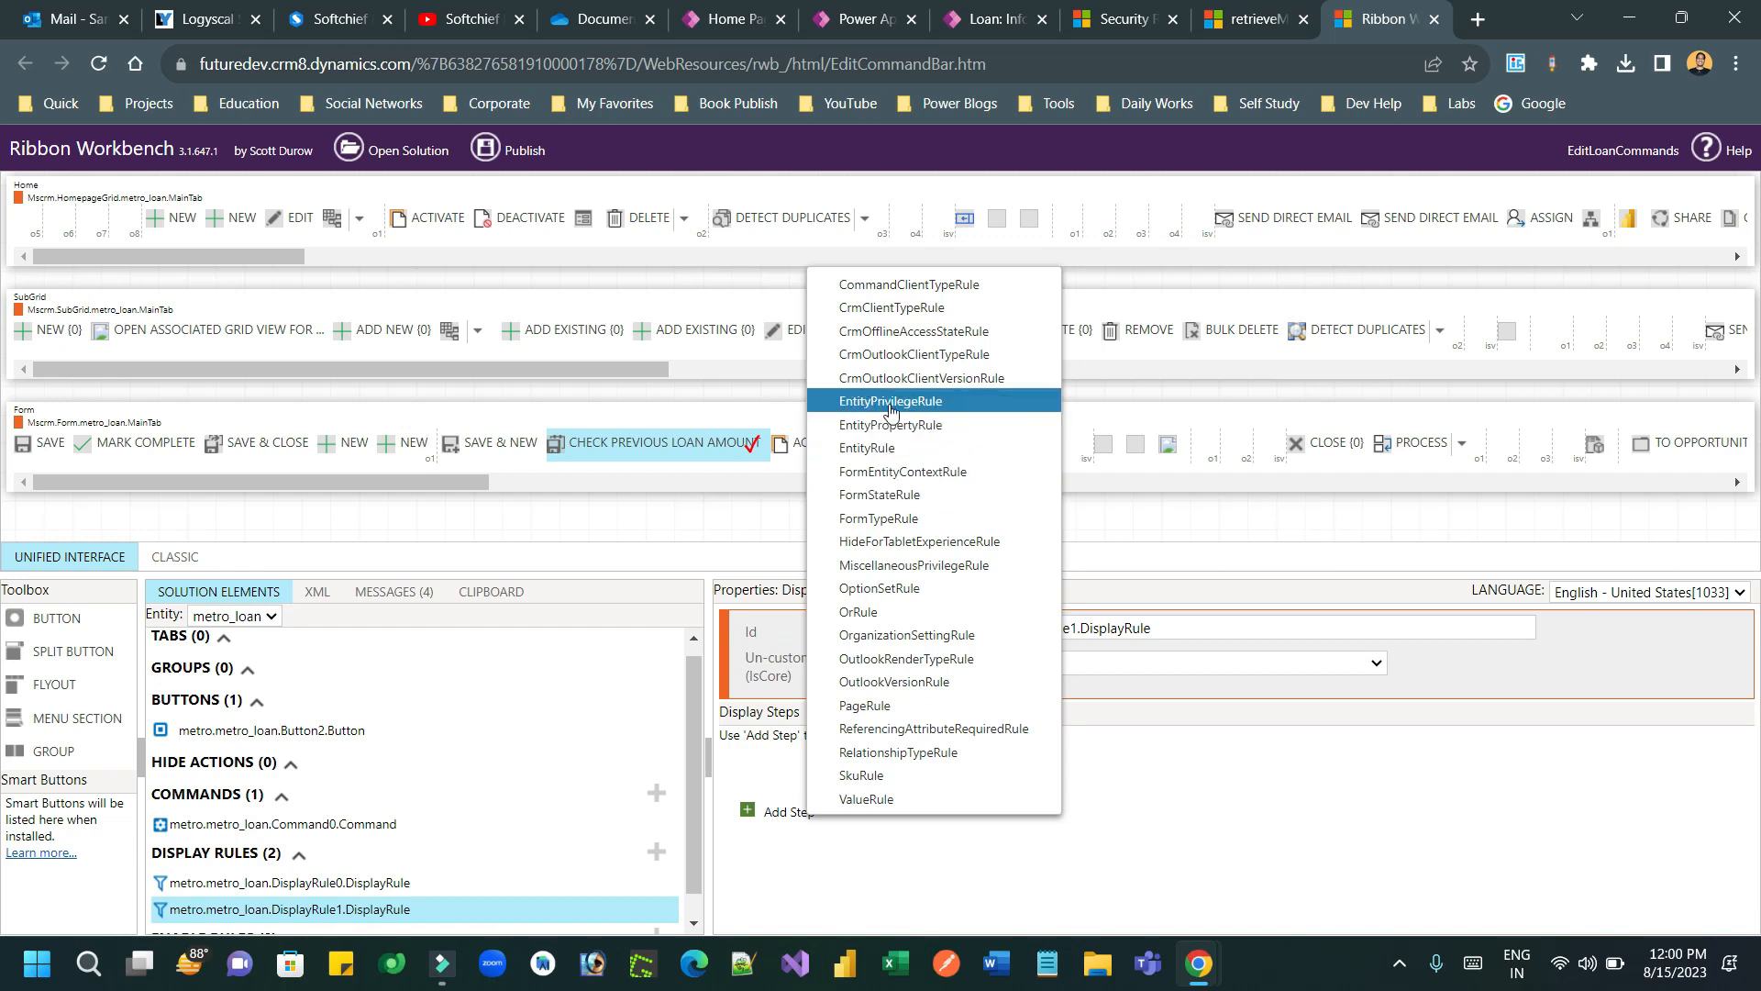
key(o)
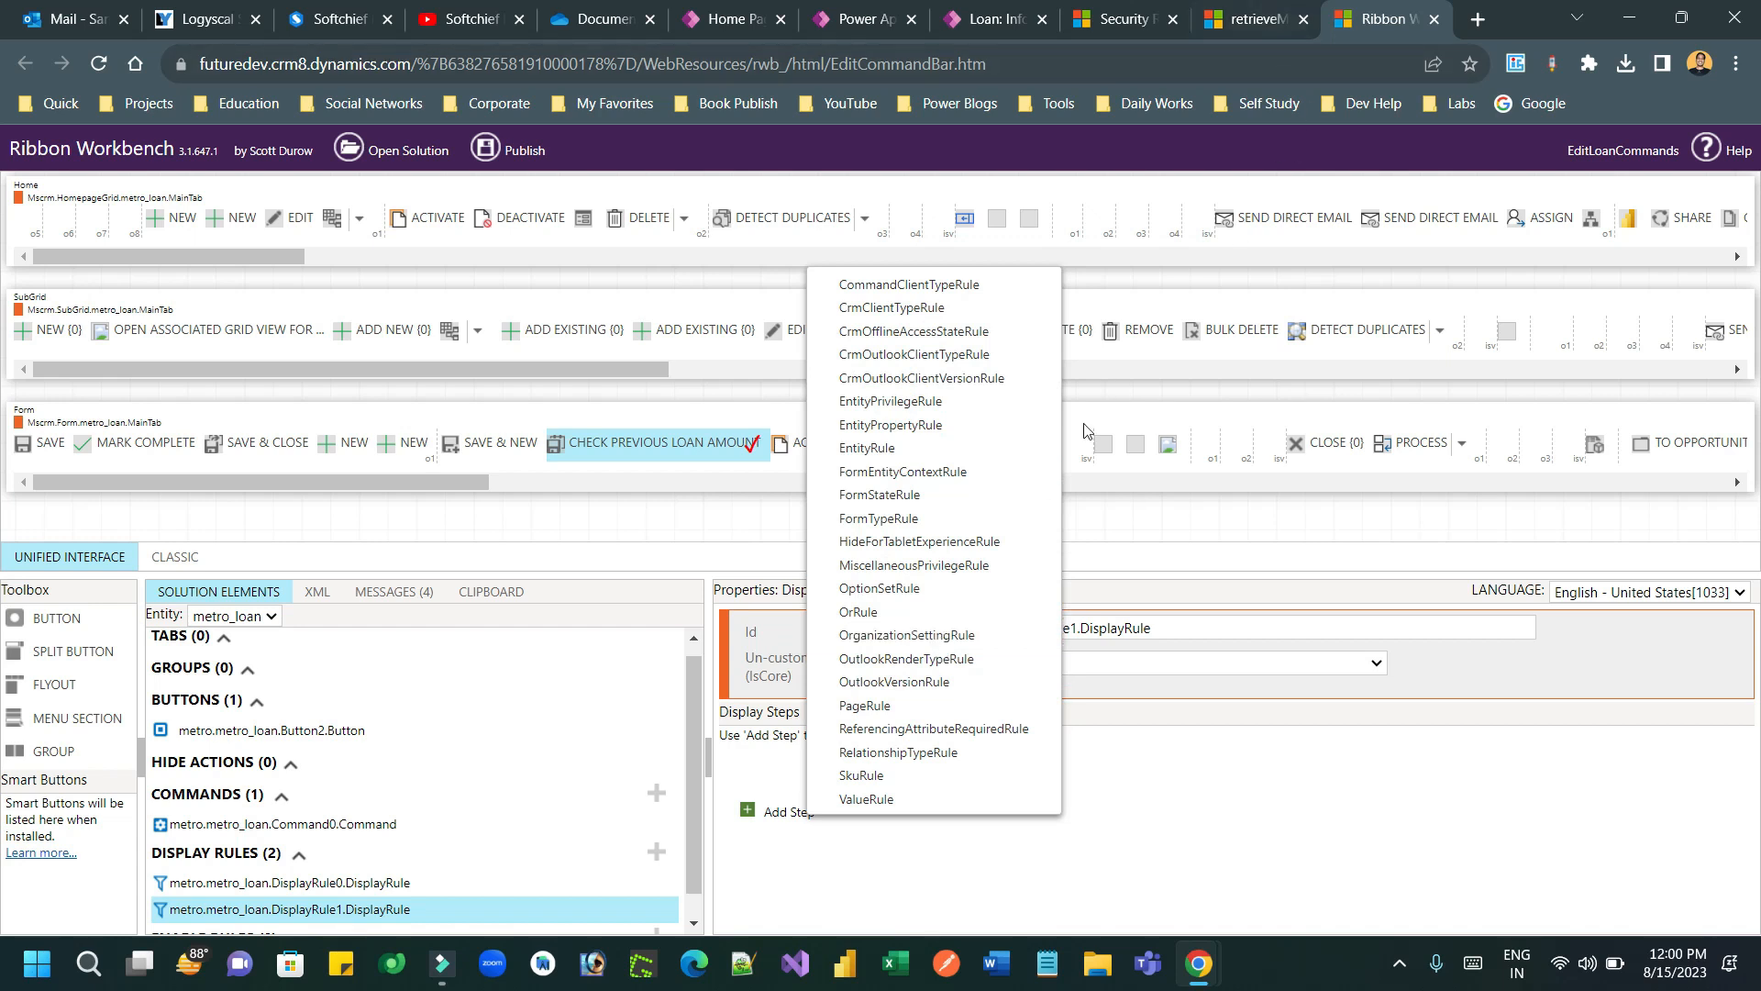
click(1077, 781)
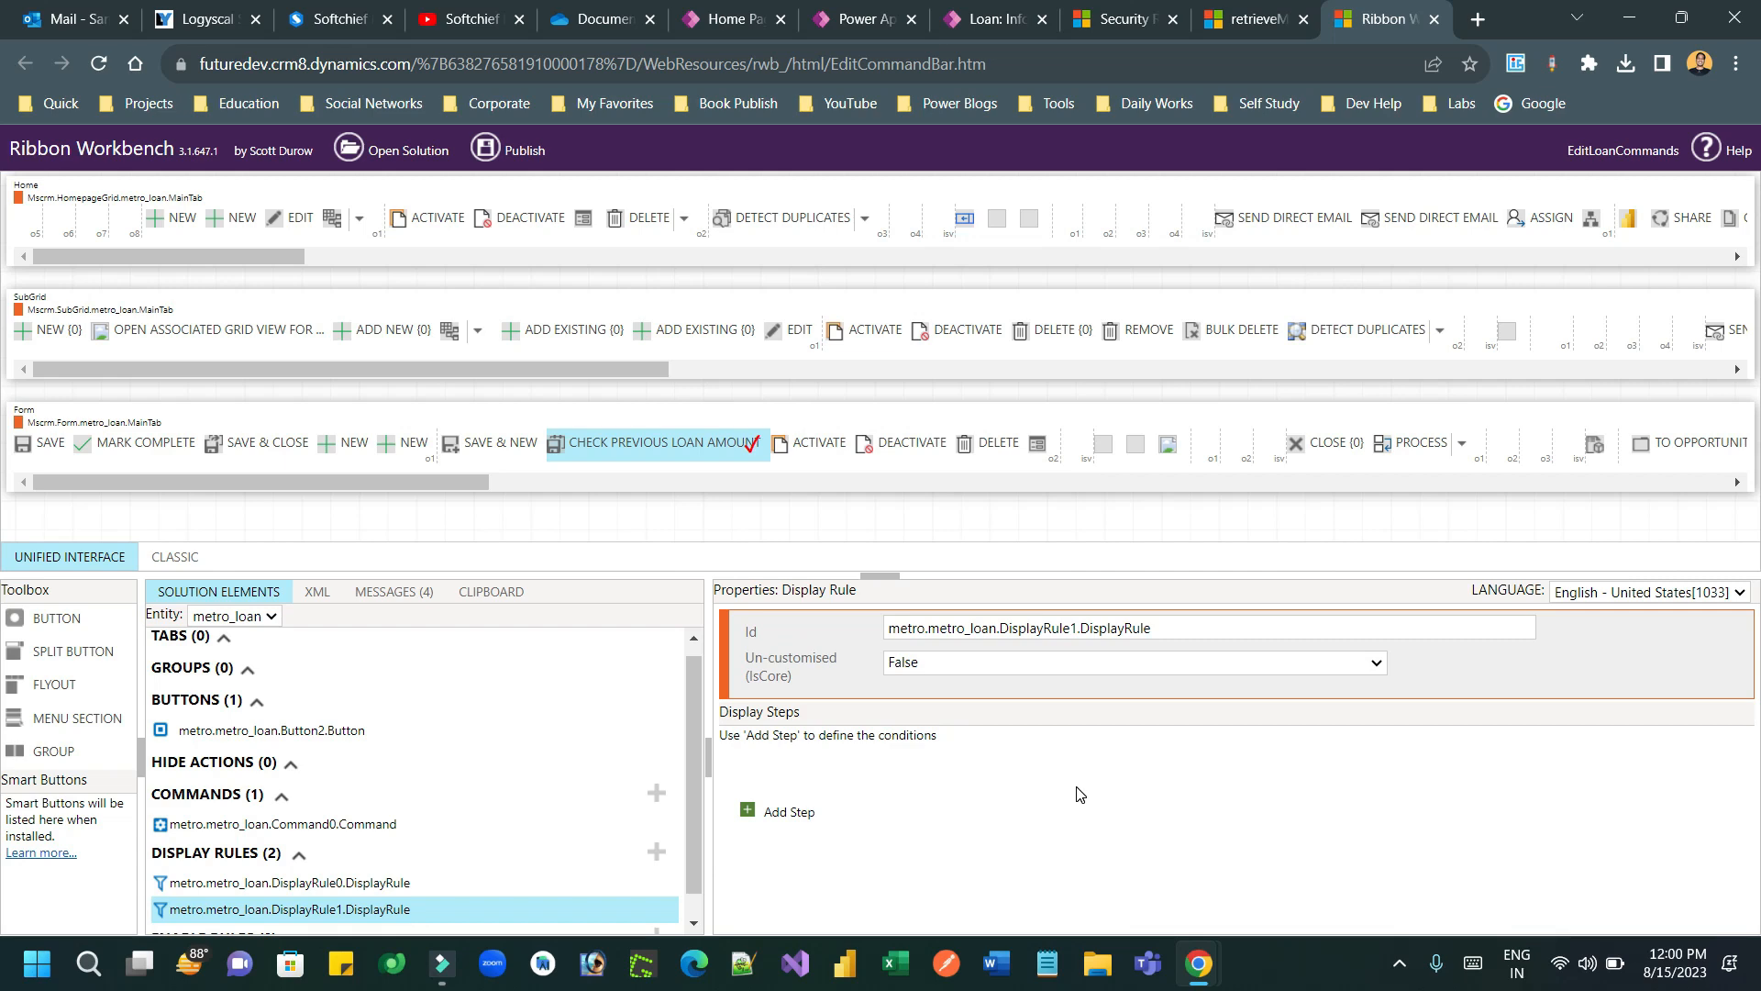